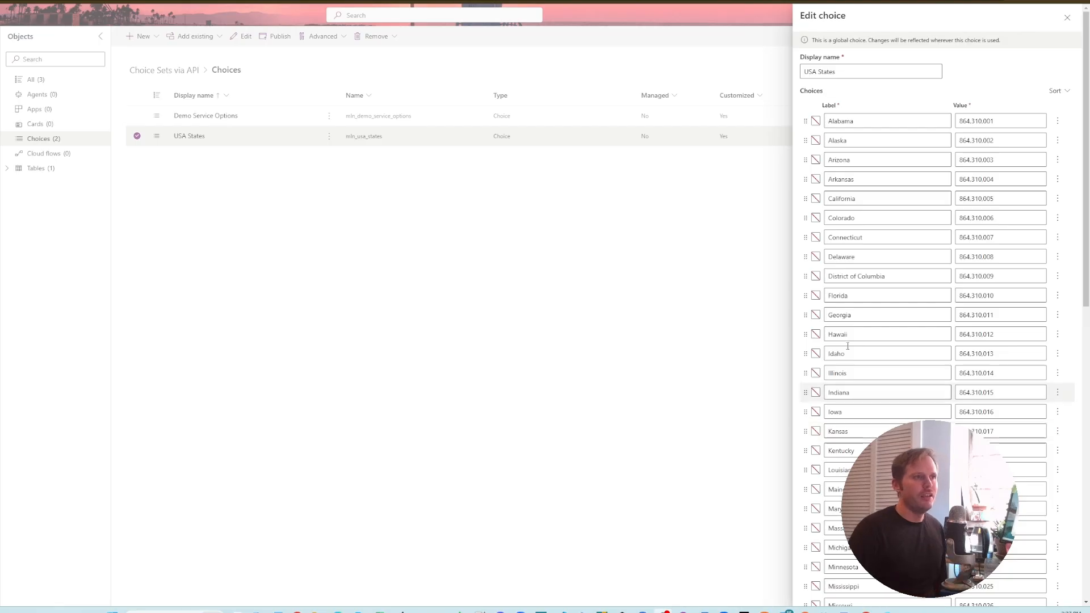
# Step: Review the full list of labels and values in the USA States choice, from Alabama to Wyoming
pyautogui.scroll(-5, 868, 340)
pyautogui.scroll(-5, 877, 325)
pyautogui.scroll(5, 877, 326)
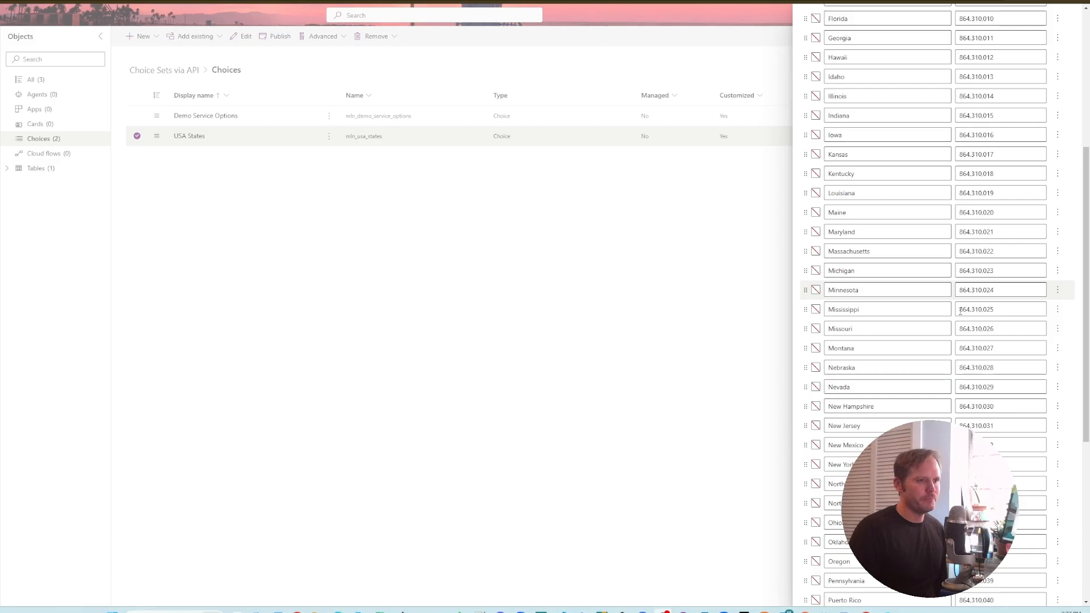
pyautogui.scroll(-5, 961, 310)
pyautogui.scroll(4, 936, 335)
pyautogui.scroll(6, 936, 335)
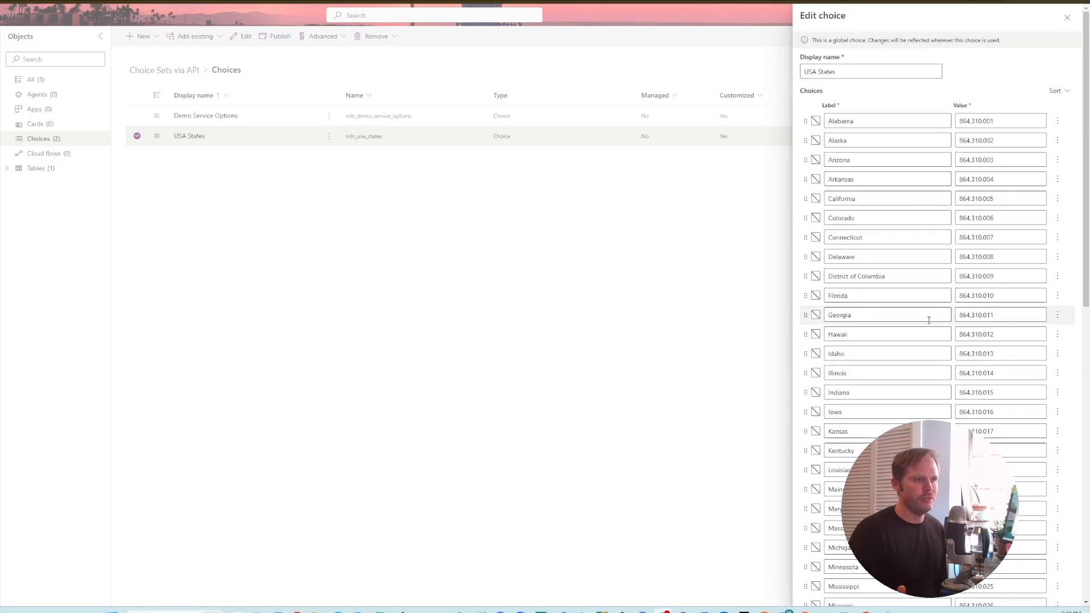
pyautogui.scroll(-4, 929, 321)
pyautogui.scroll(-7, 920, 331)
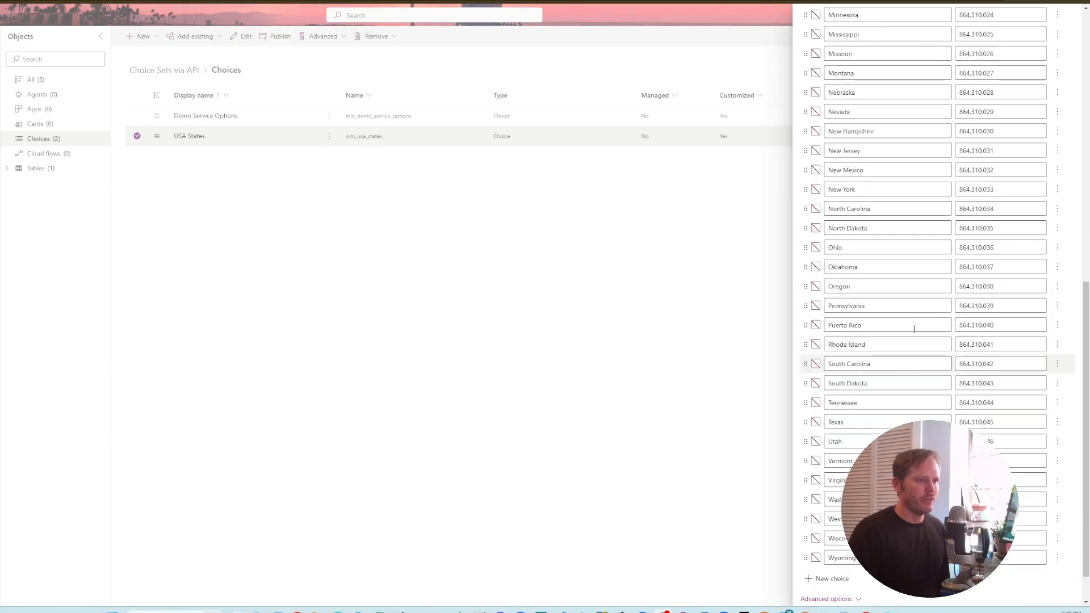
pyautogui.scroll(5, 914, 328)
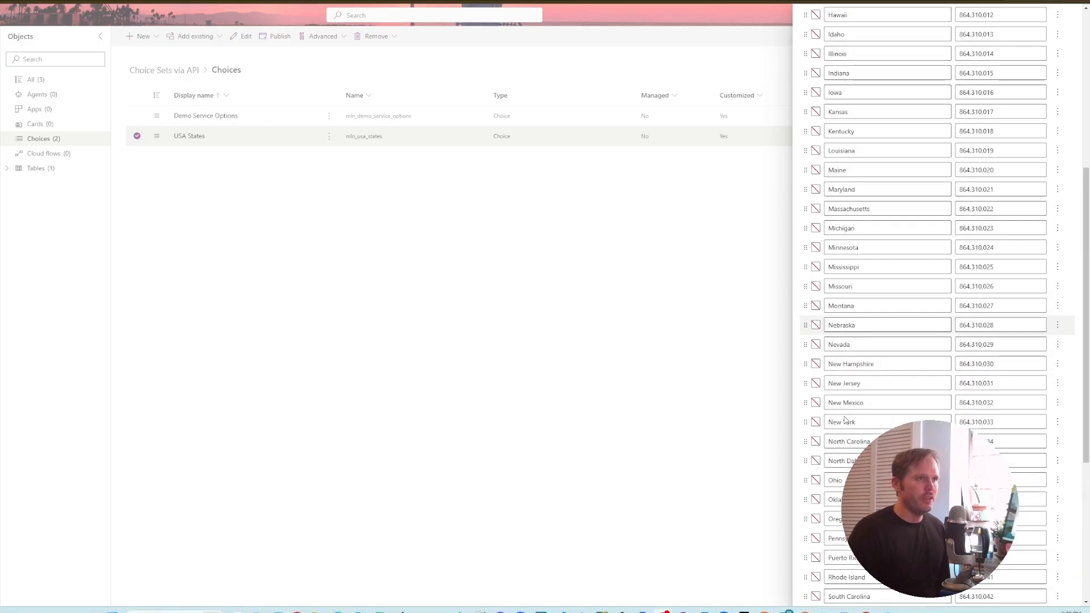
pyautogui.scroll(7, 849, 397)
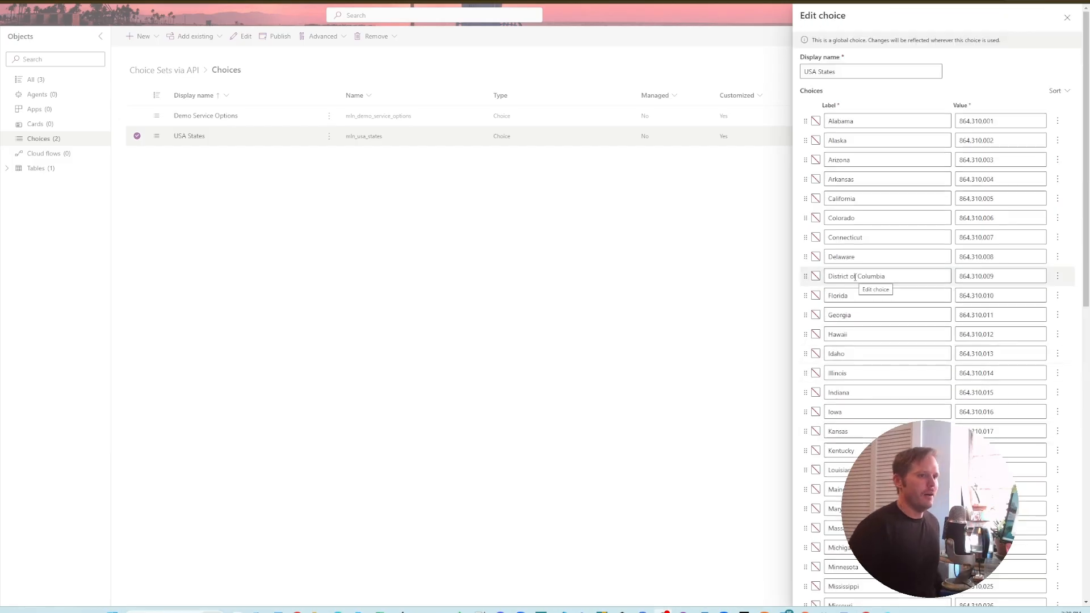
pyautogui.scroll(-13, 863, 316)
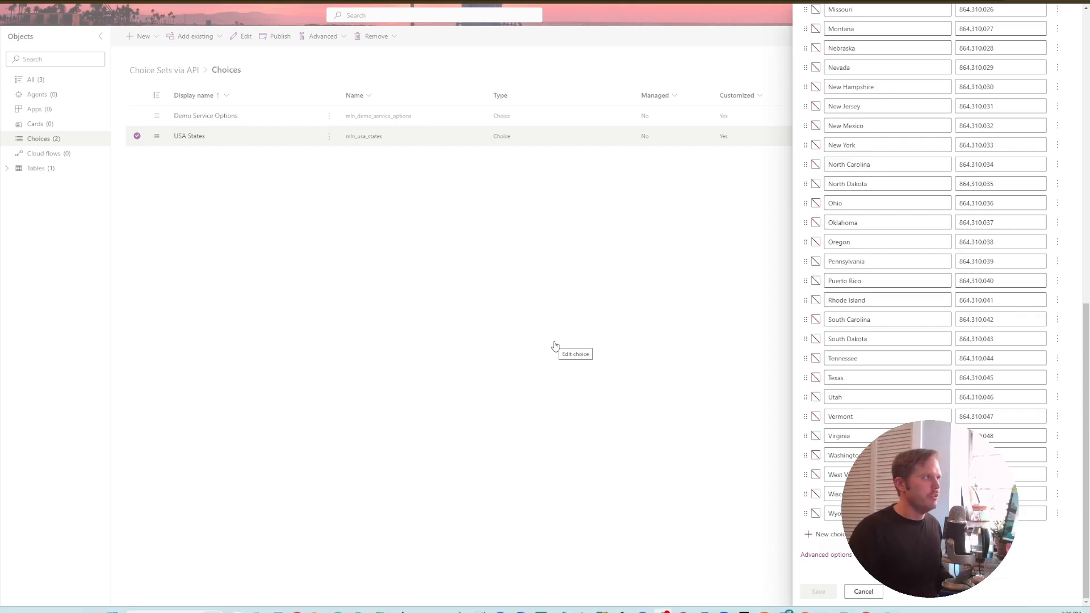
# Step: Switch to the Microsoft Learn article on Web API choices and review its request examples and the global and local option set messages
pyautogui.press('F5')
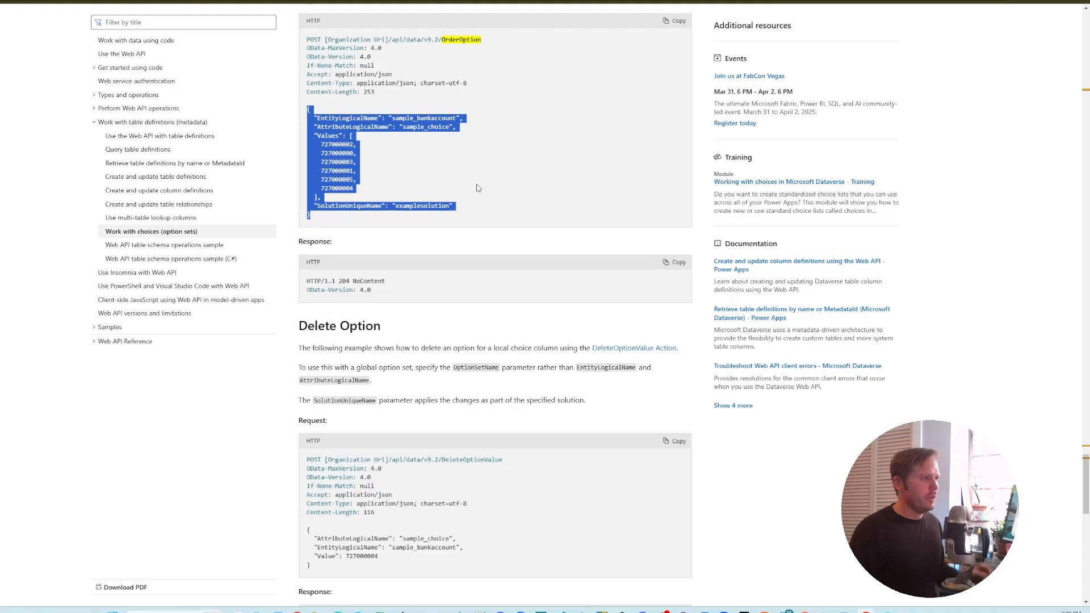
pyautogui.scroll(3, 484, 204)
pyautogui.scroll(15, 484, 203)
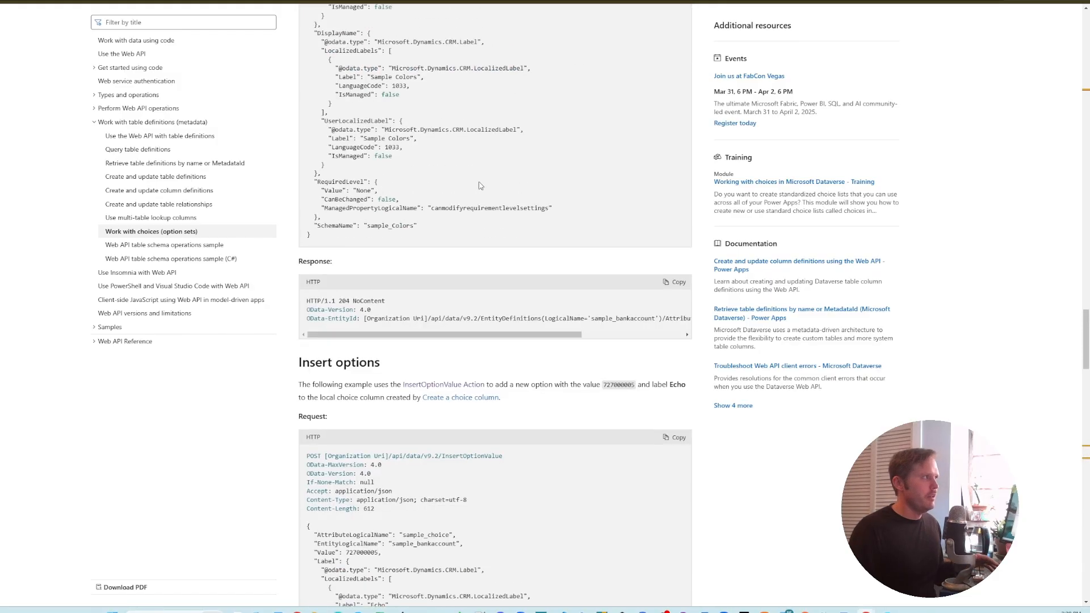
pyautogui.scroll(7, 483, 188)
pyautogui.scroll(10, 485, 189)
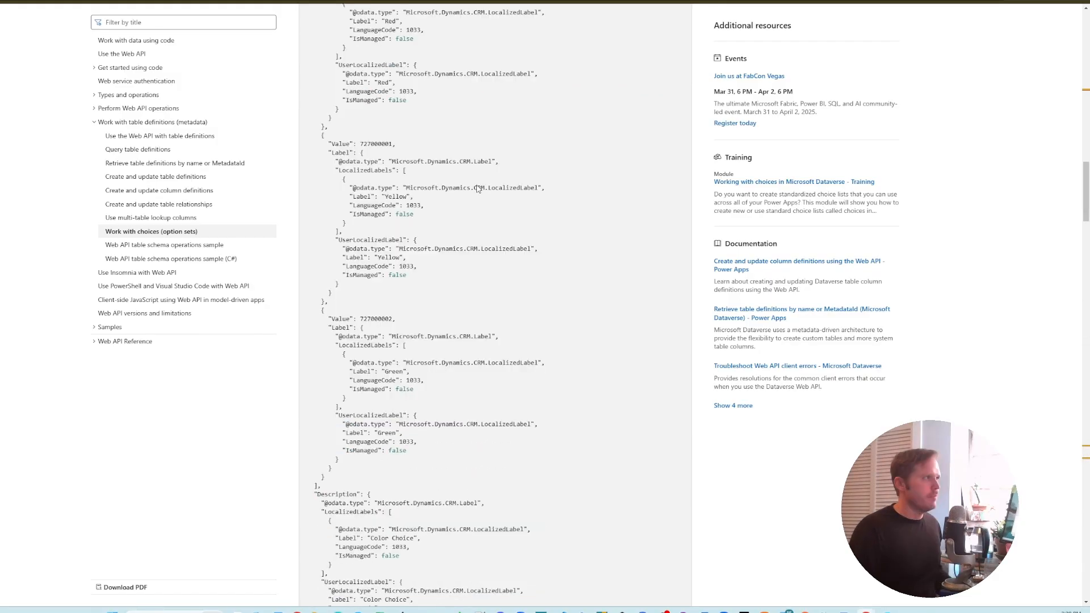
pyautogui.scroll(20, 477, 188)
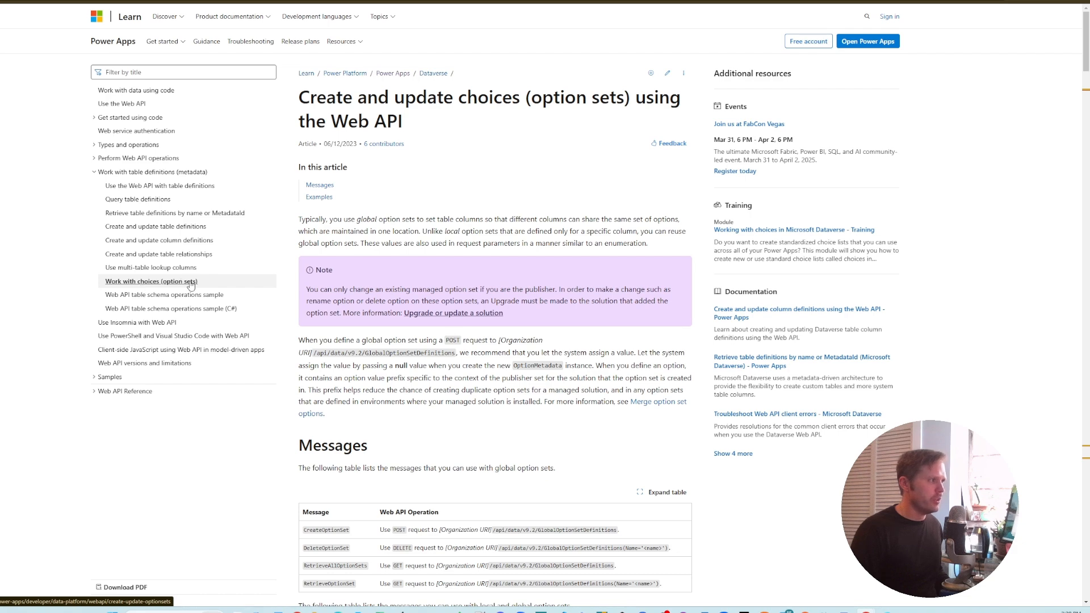
pyautogui.scroll(-6, 503, 316)
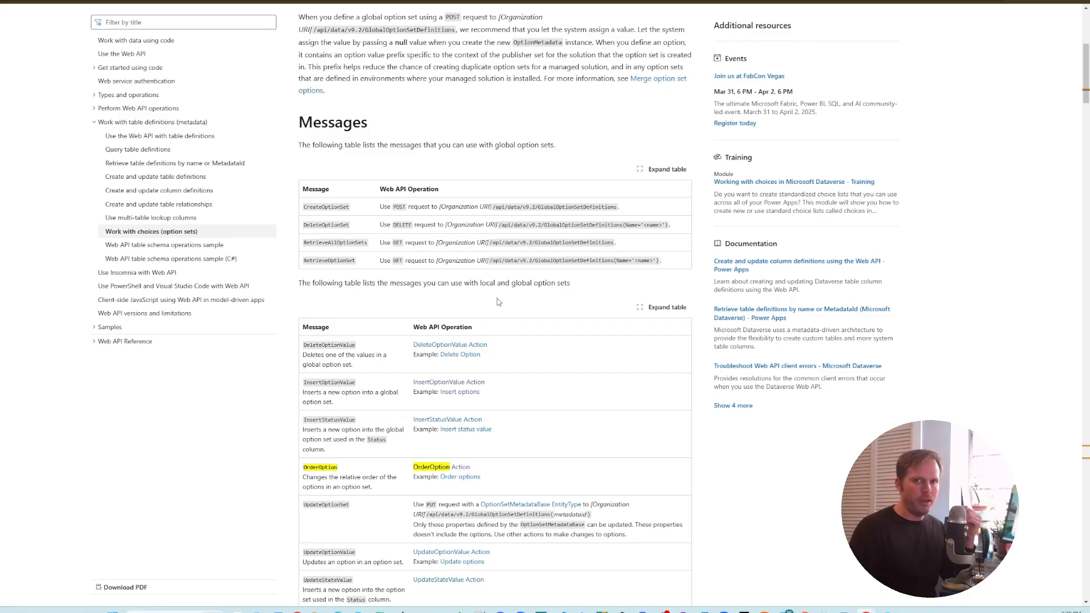
pyautogui.scroll(-6, 498, 302)
# Step: Switch to the Power Automate flow and review its whole sequence of actions, from the manual trigger through the Condition's reorder request
pyautogui.click(341, 2)
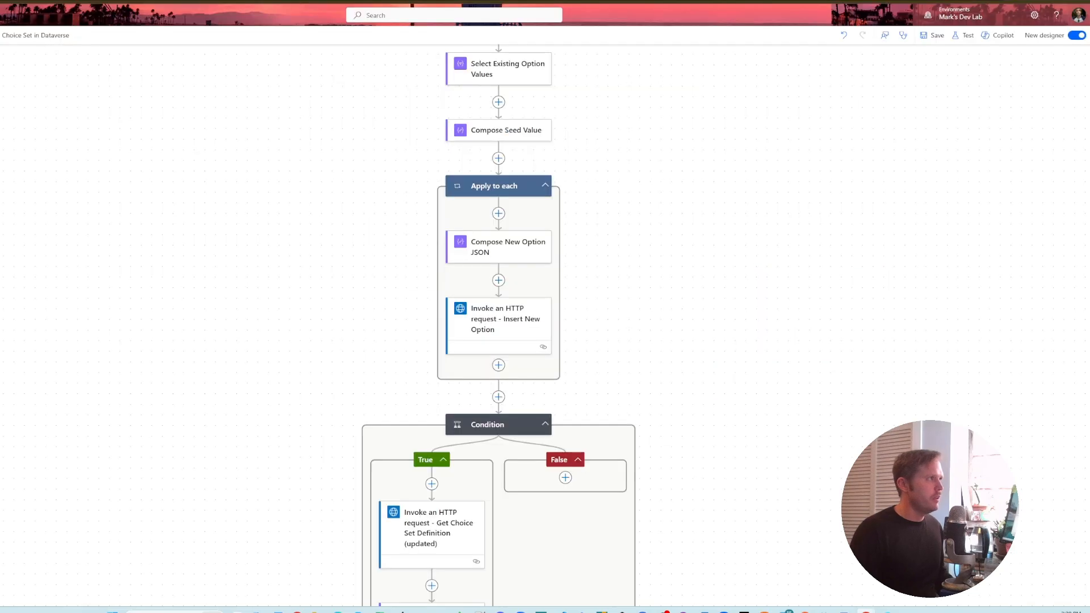
pyautogui.scroll(3, 497, 182)
pyautogui.scroll(5, 496, 182)
pyautogui.scroll(-10, 492, 178)
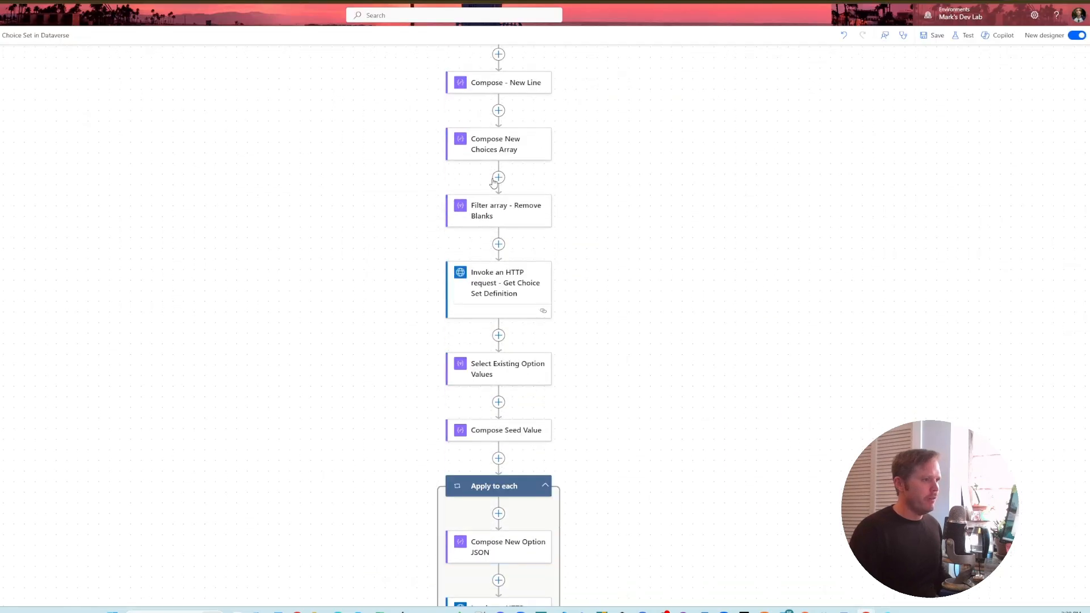
pyautogui.scroll(-6, 493, 187)
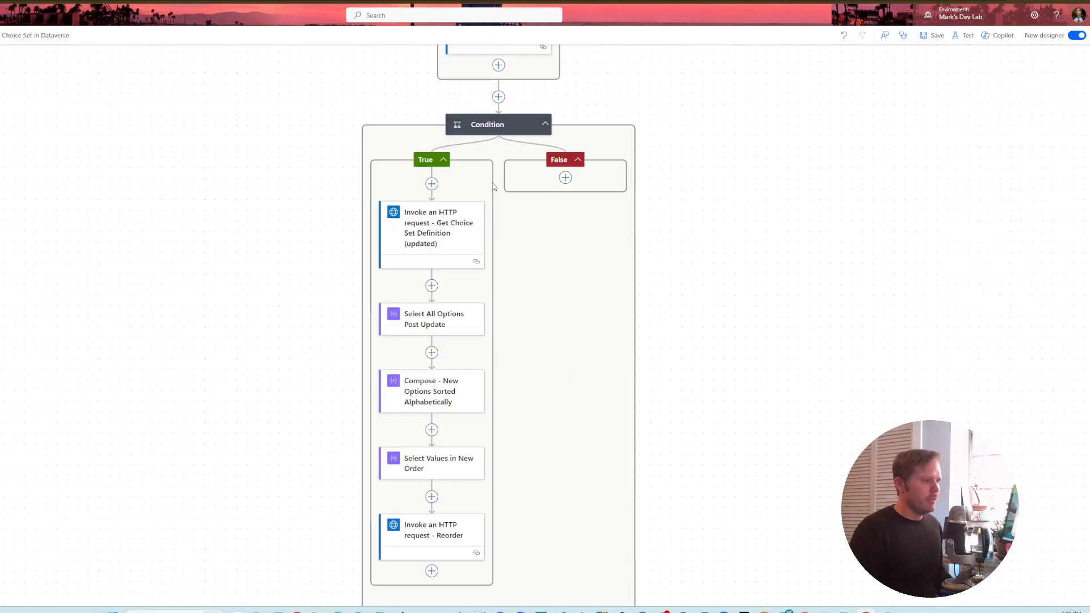
pyautogui.scroll(4, 484, 193)
pyautogui.scroll(4, 484, 193)
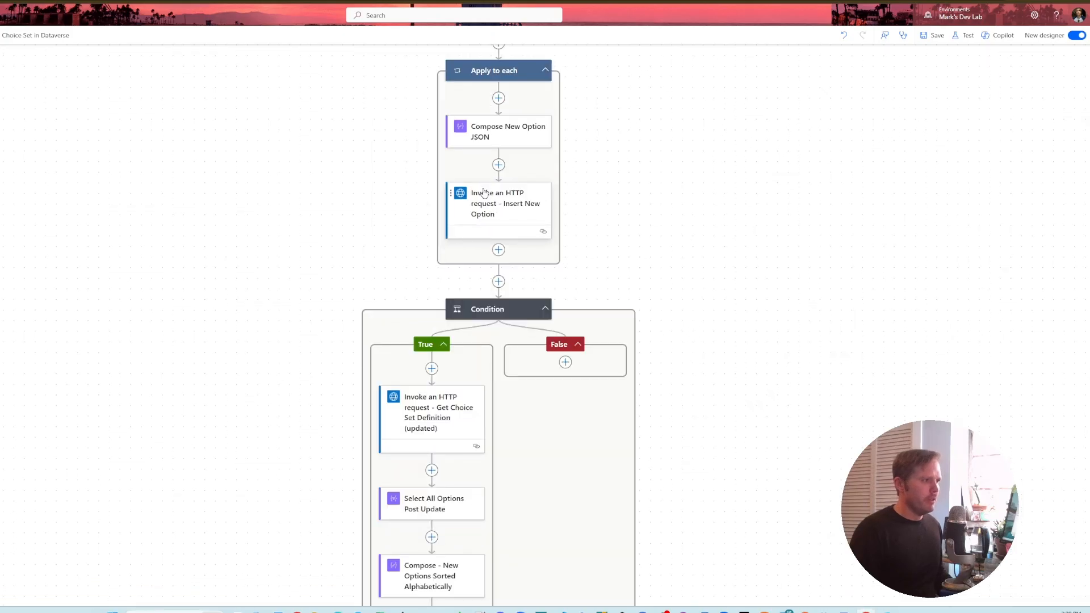
pyautogui.scroll(8, 484, 193)
pyautogui.scroll(3, 480, 186)
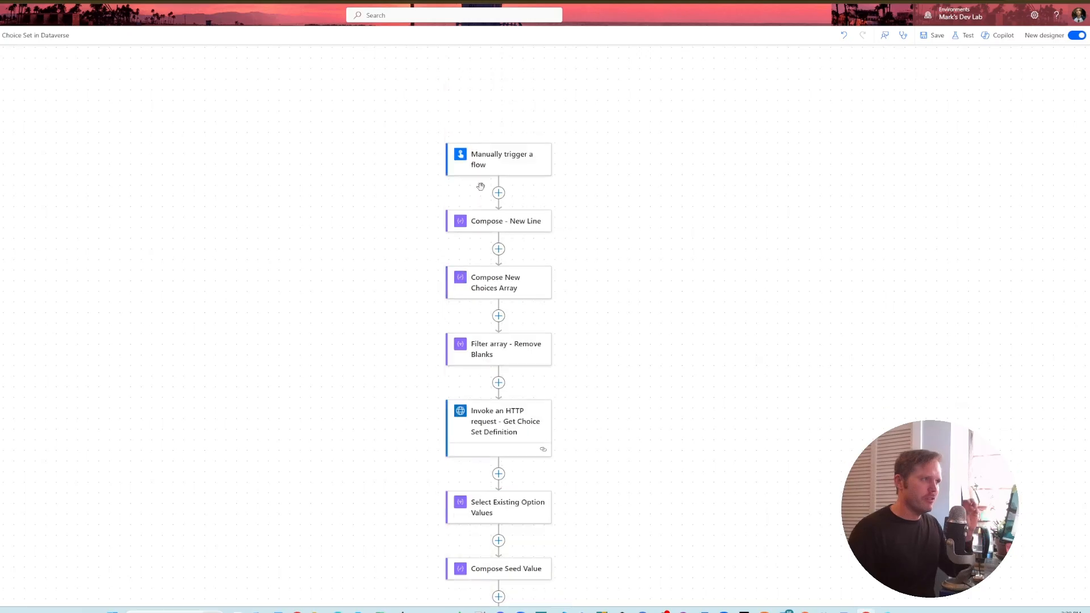
pyautogui.scroll(-1, 481, 186)
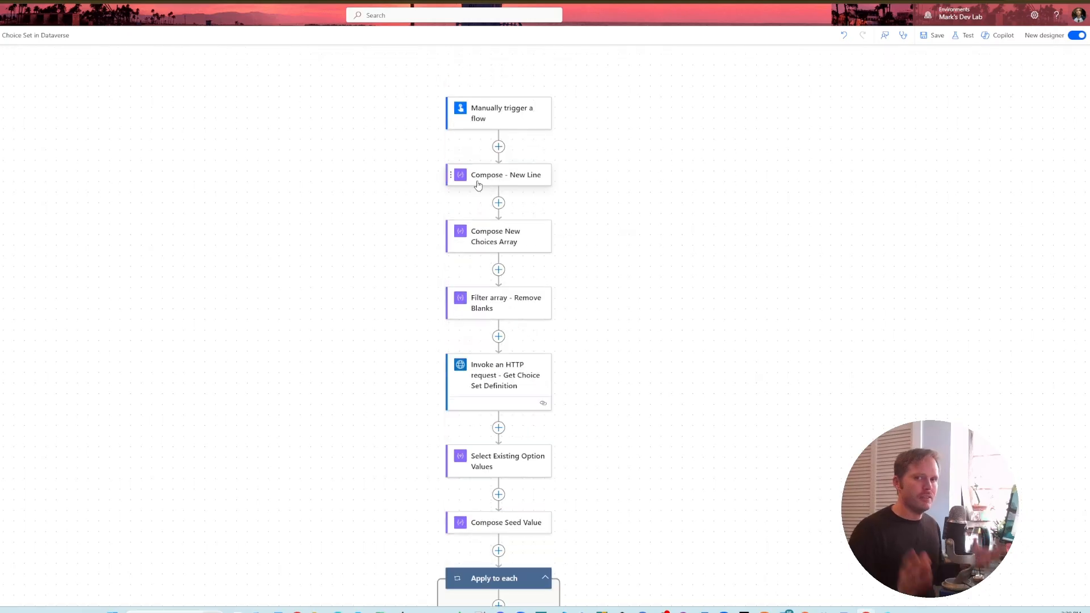
# Step: Open the Manually trigger a flow trigger to examine its input parameters
pyautogui.scroll(3, 565, 205)
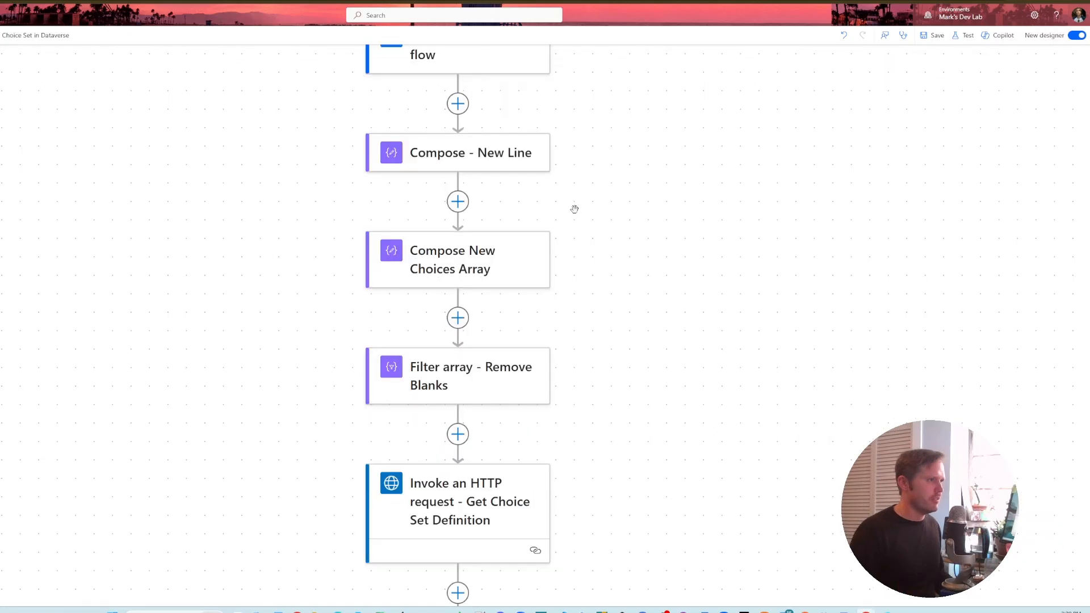
pyautogui.scroll(2, 579, 218)
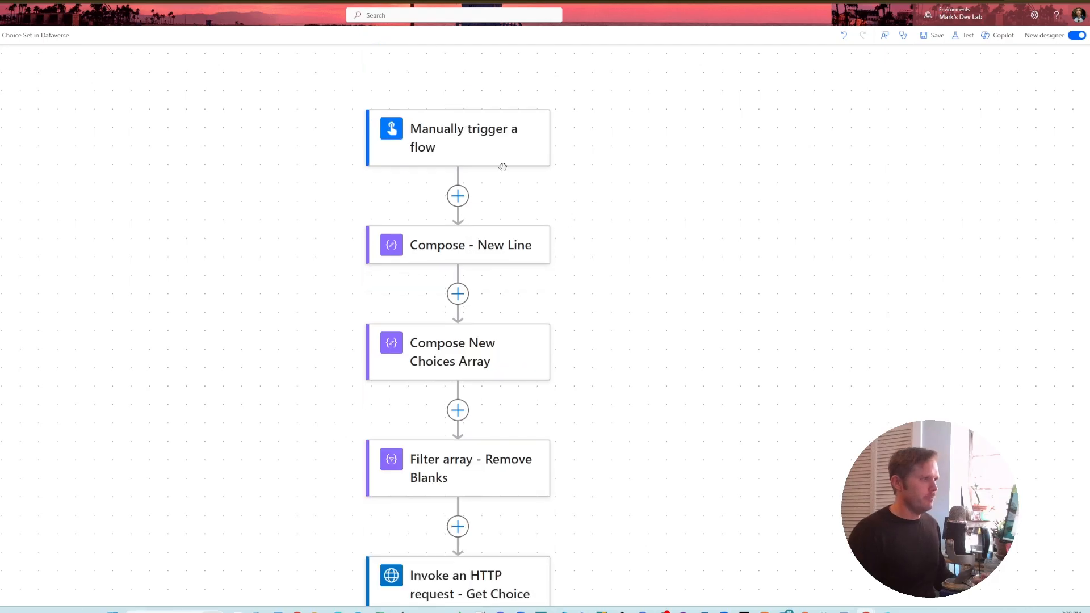
pyautogui.click(448, 129)
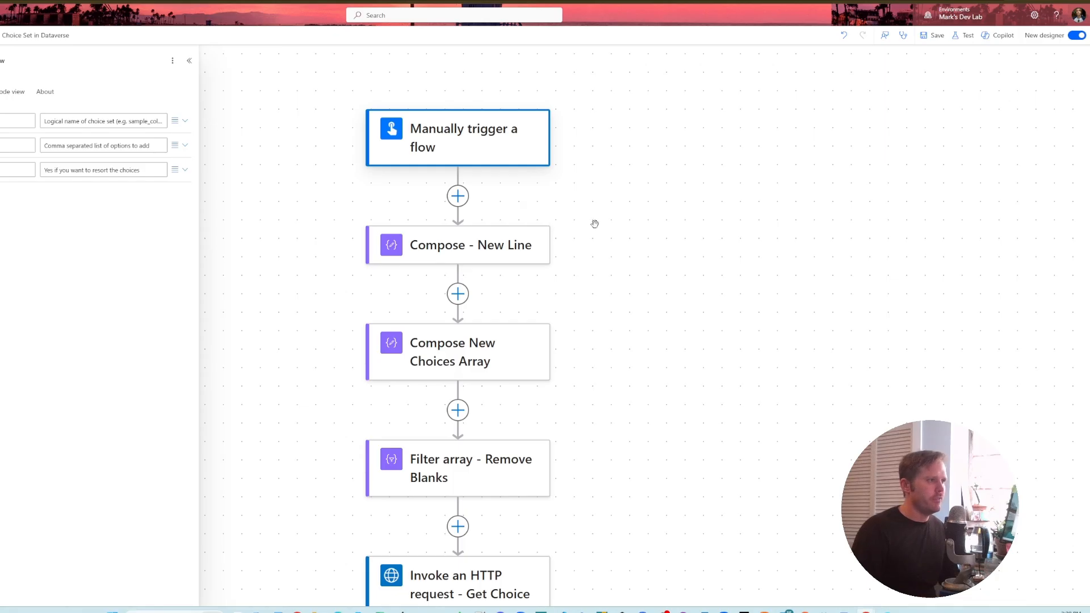
pyautogui.moveTo(576, 203); pyautogui.dragTo(518, 189)
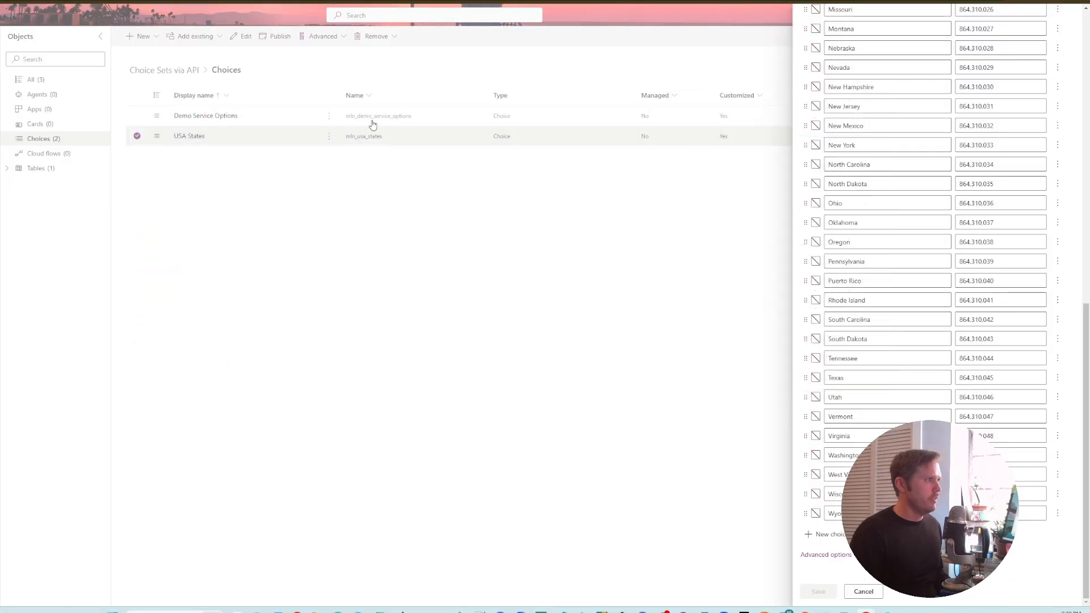
# Step: In the Power Apps solution, show the USA States choice's advanced options and select its logical name, mln_usa_states
pyautogui.hotkey('ctrl', '+')
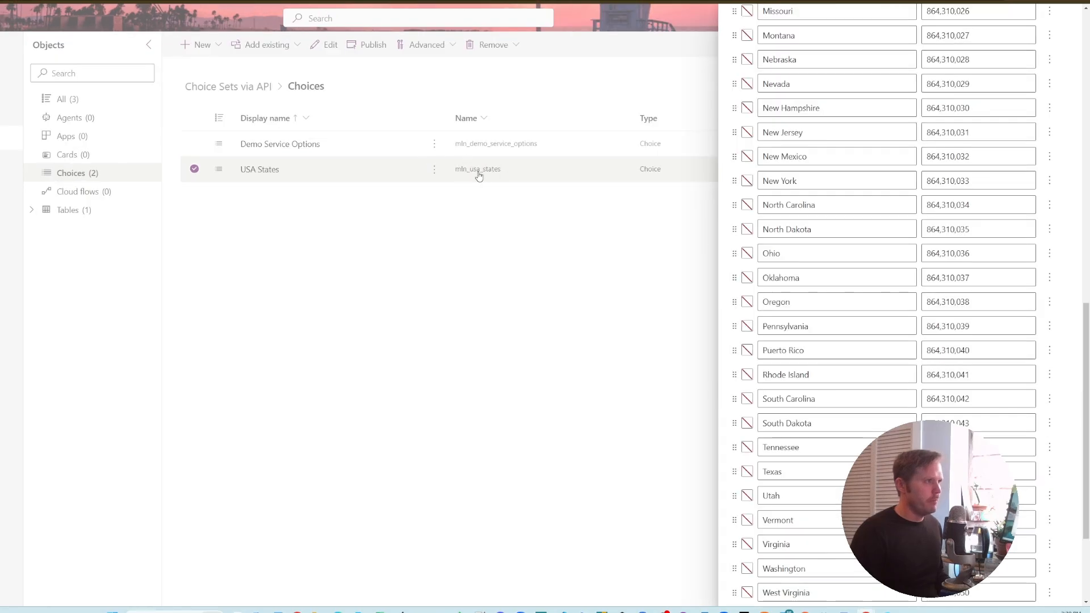
pyautogui.scroll(-3, 945, 280)
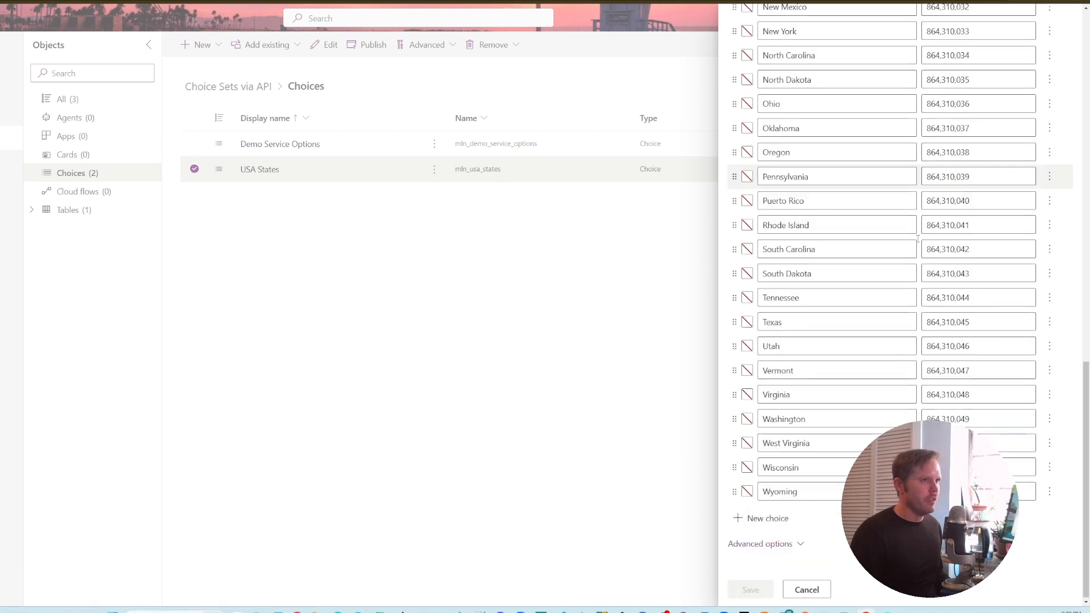
pyautogui.click(778, 543)
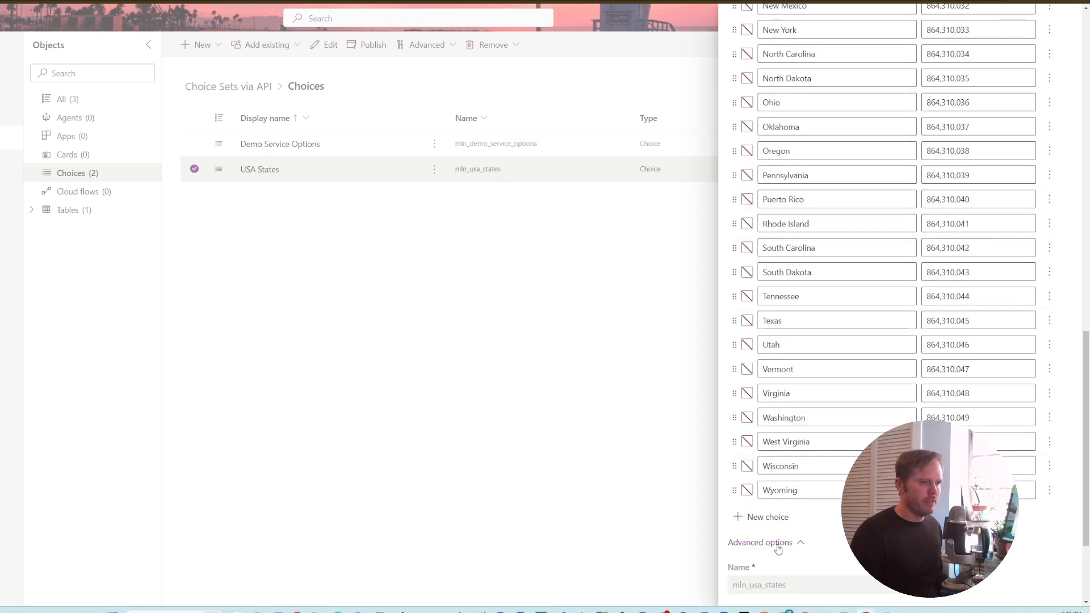
pyautogui.scroll(-3, 791, 518)
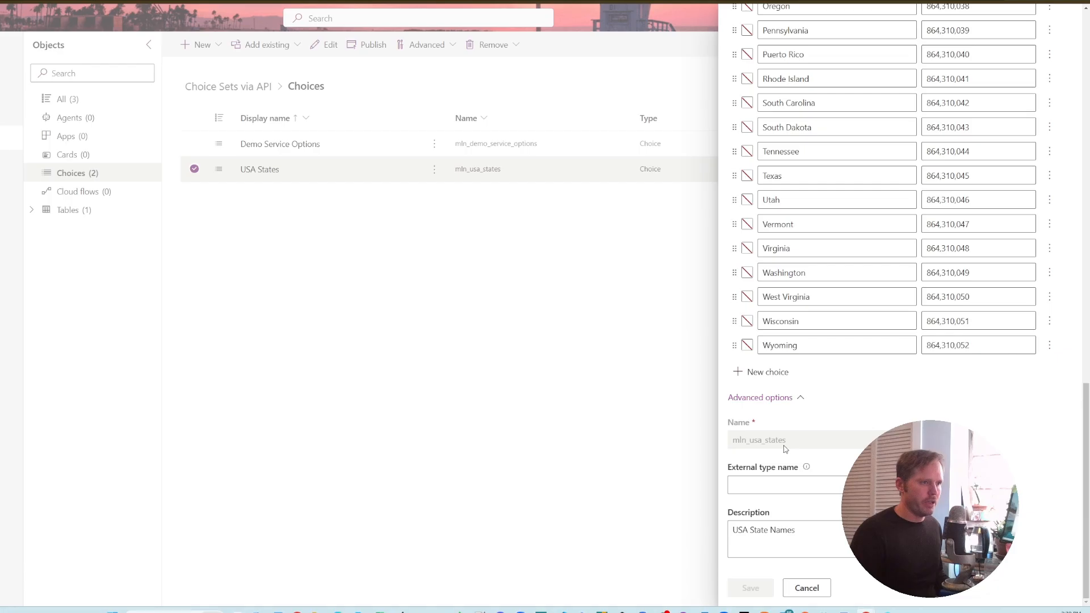
pyautogui.doubleClick(784, 447)
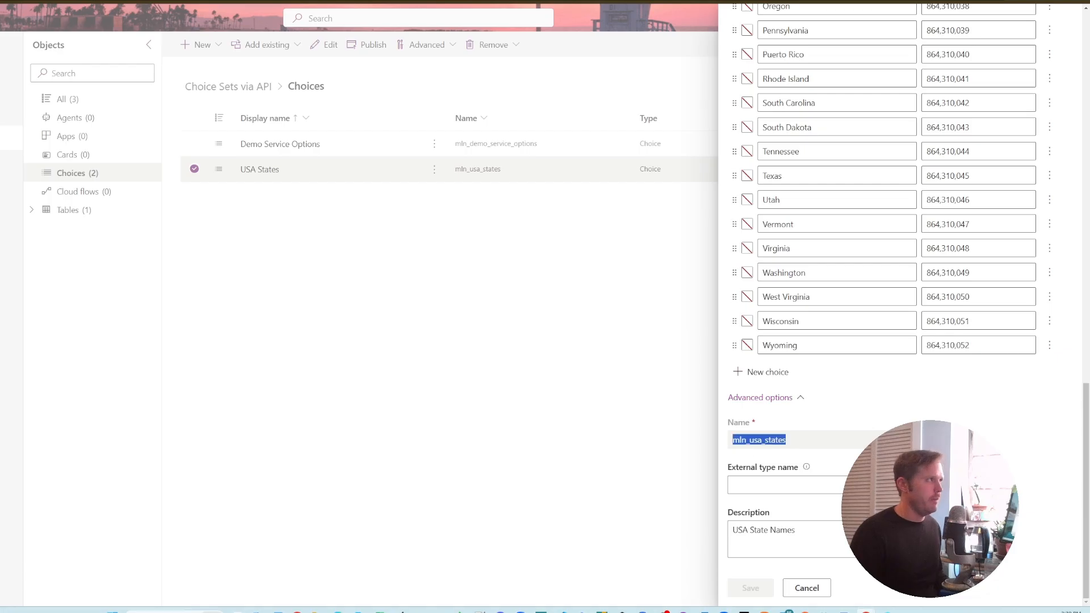
# Step: Return to the Power Automate flow and examine the trigger's Choice Set Name, New Options and Resort Alphabetically inputs
pyautogui.hotkey('ctrl', 'Tab')
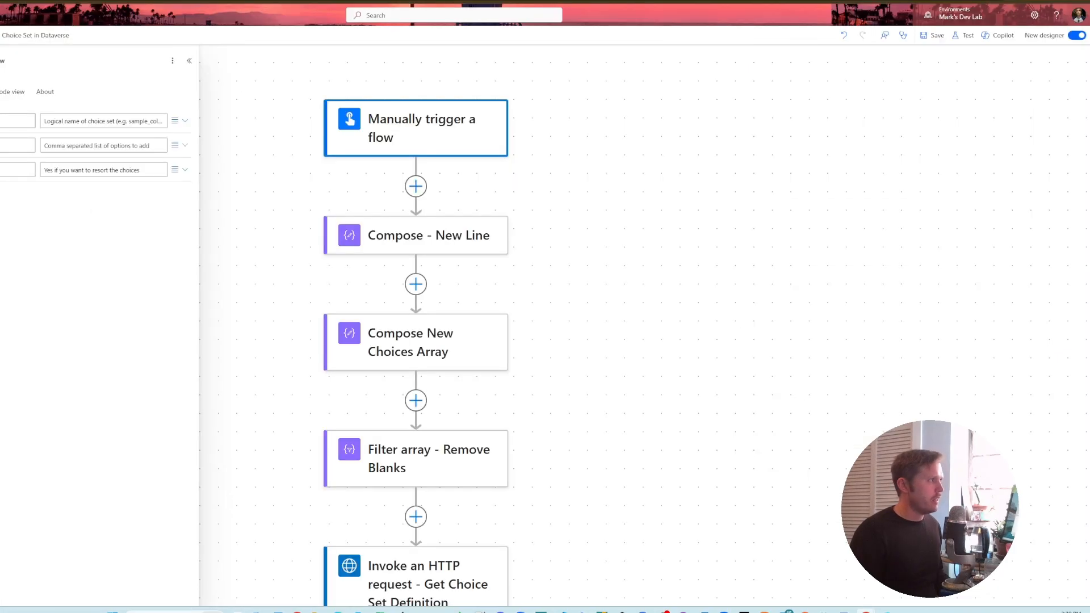
pyautogui.hotkey('ctrl', '+')
pyautogui.hotkey('ctrl', '+')
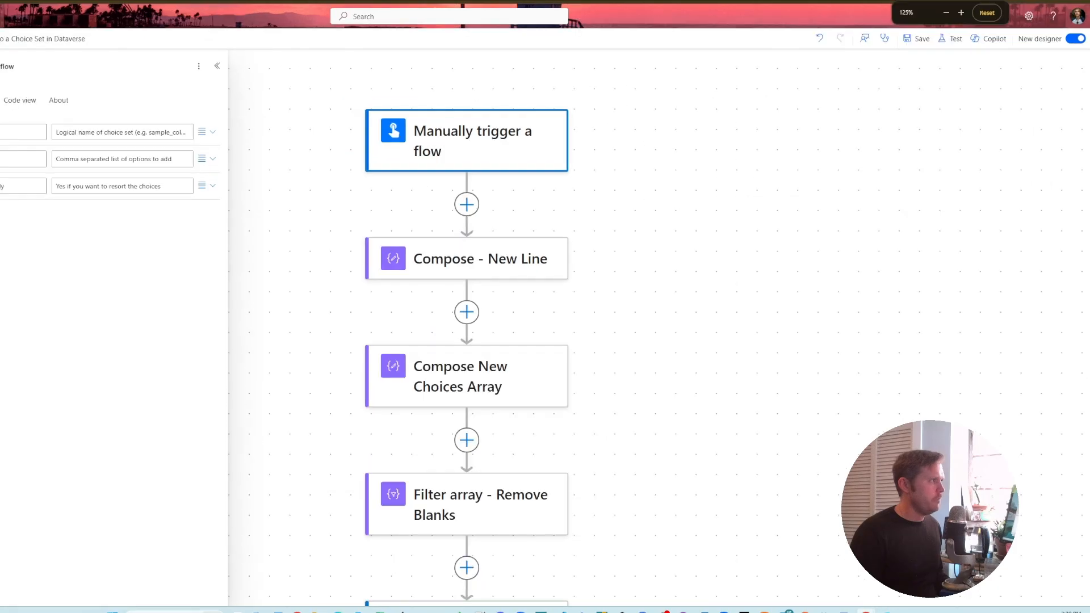
pyautogui.click(34, 180)
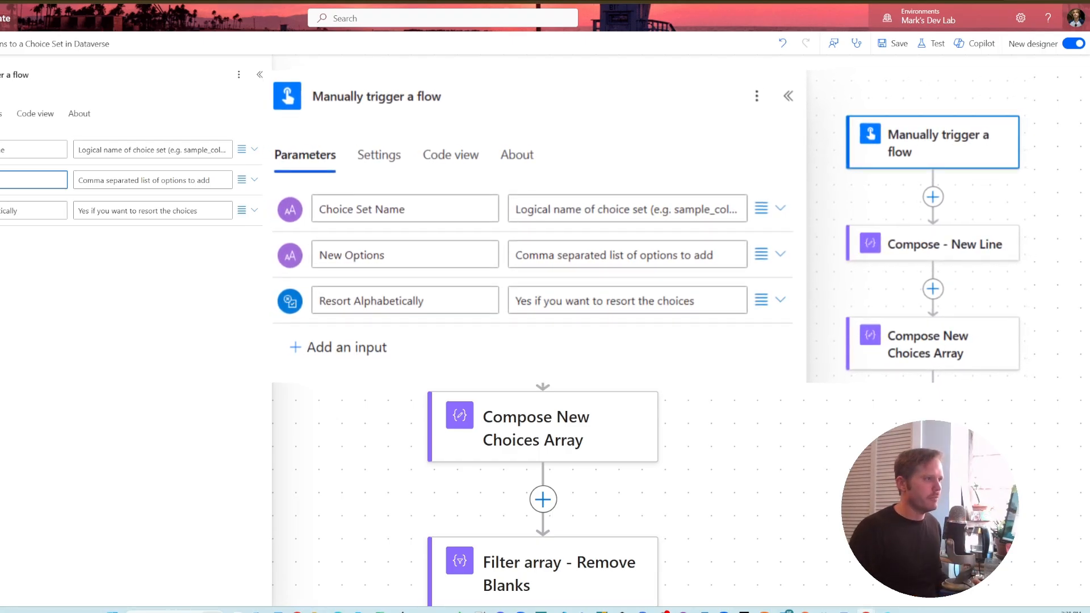
pyautogui.scroll(1, 626, 234)
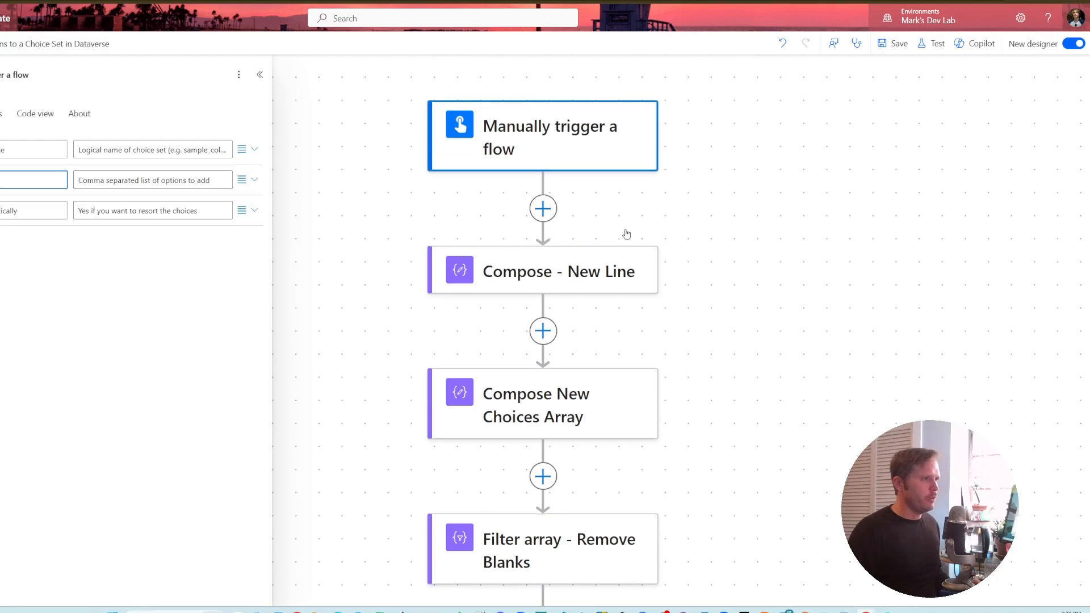
# Step: Open the Compose - New Line action and examine its Inputs value
pyautogui.scroll(-1, 622, 238)
pyautogui.scroll(-2, 599, 227)
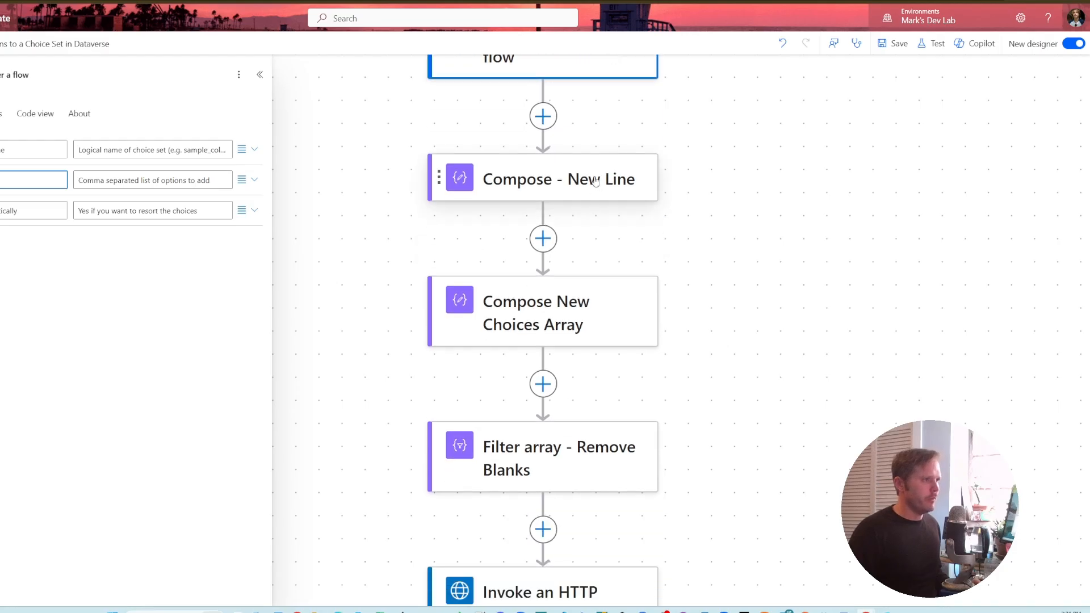
pyautogui.click(594, 180)
pyautogui.click(83, 163)
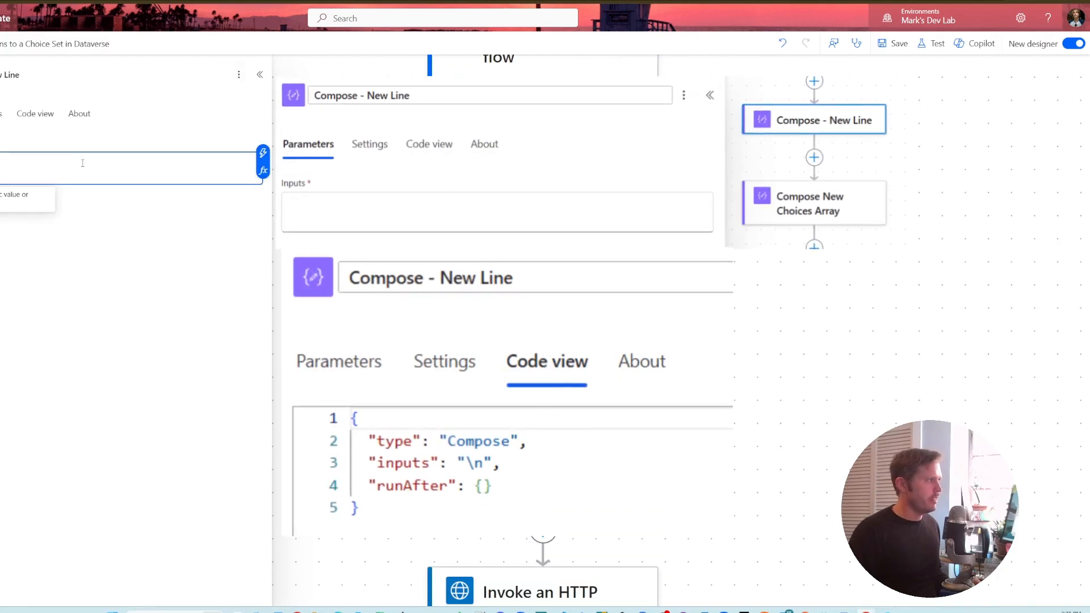
# Step: Examine the split expression in Compose New Choices Array and the filter query in Filter array - Remove Blanks
pyautogui.click(544, 316)
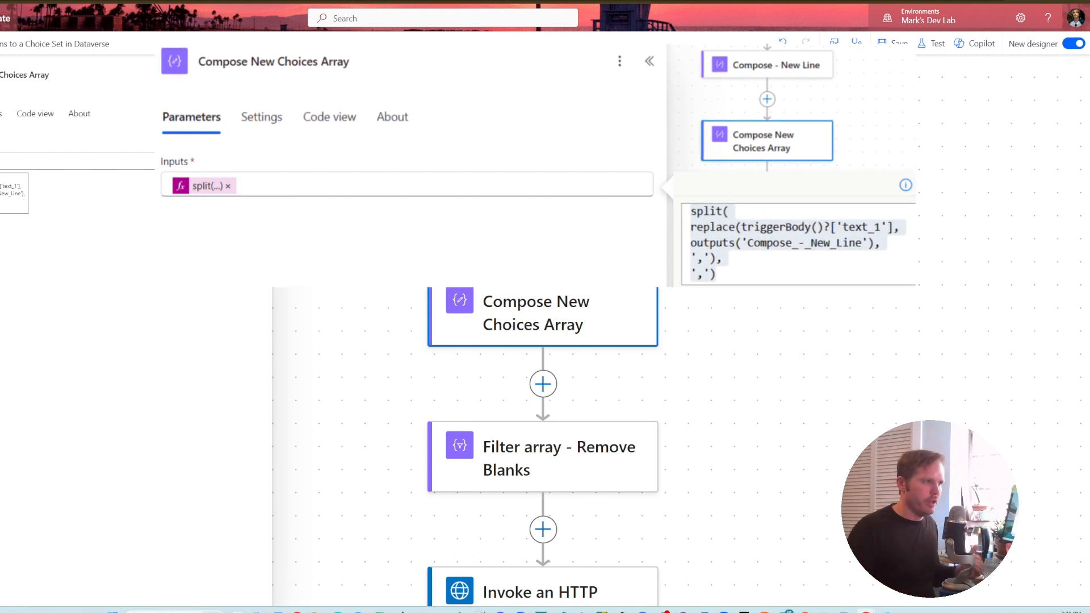
pyautogui.scroll(-2, 587, 282)
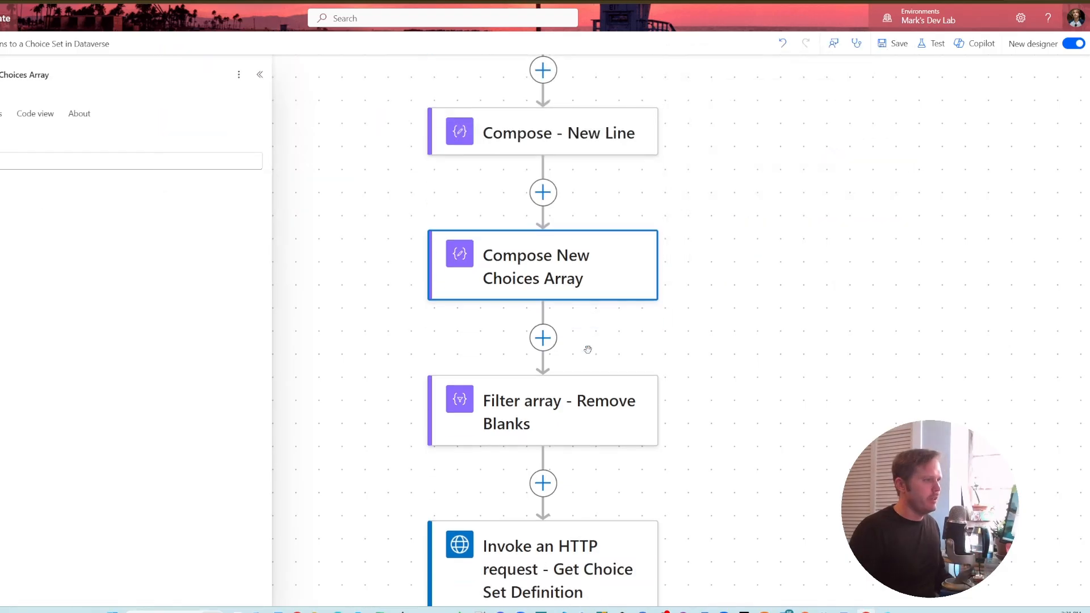
pyautogui.click(591, 377)
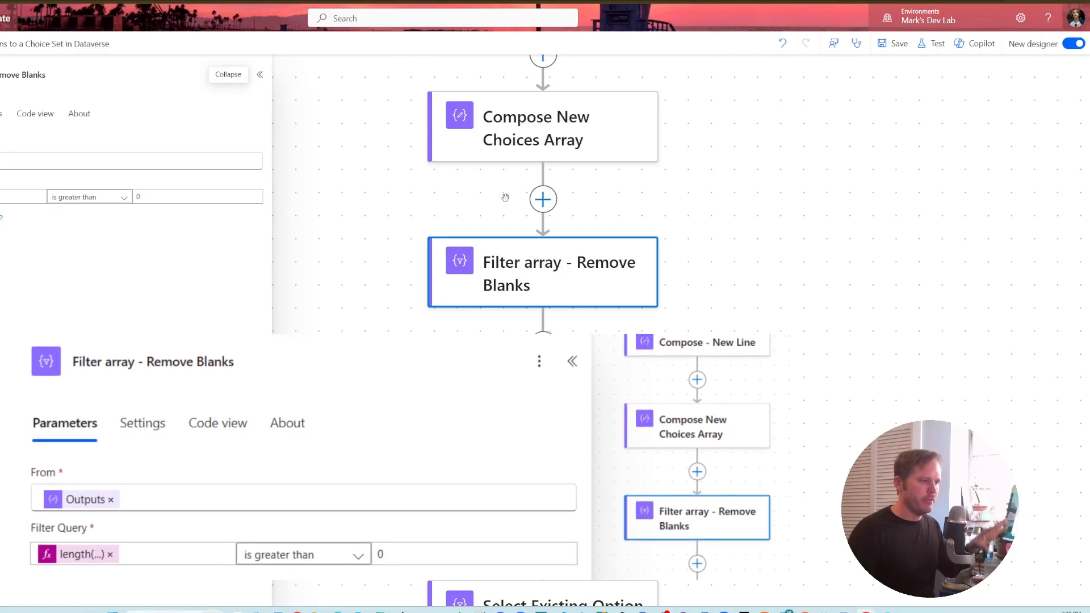
# Step: Open the Invoke an HTTP request - Get Choice Set Definition action
pyautogui.scroll(-5, 505, 197)
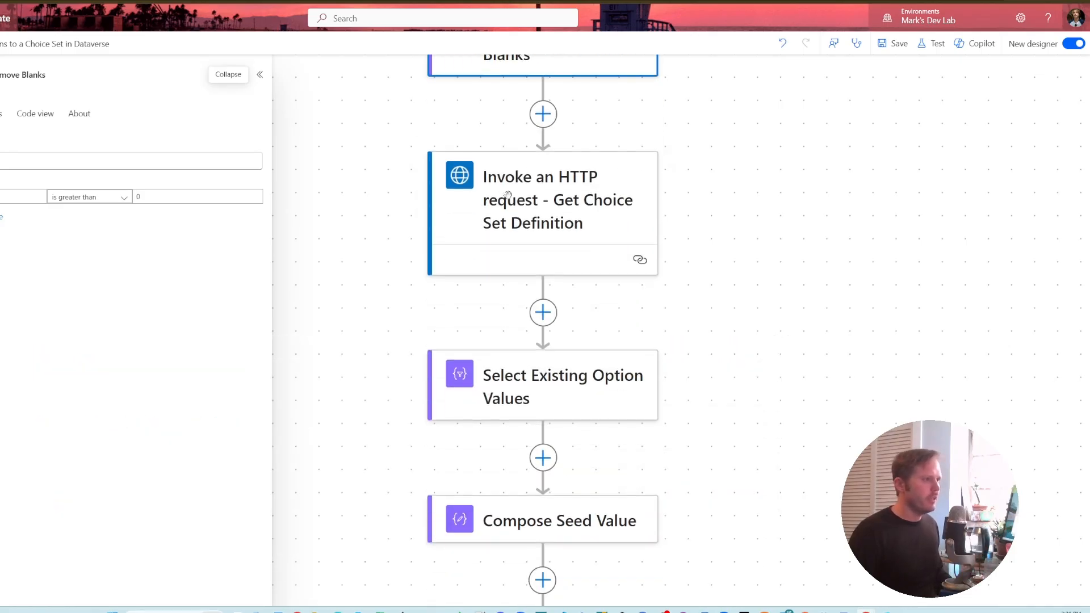
pyautogui.click(528, 208)
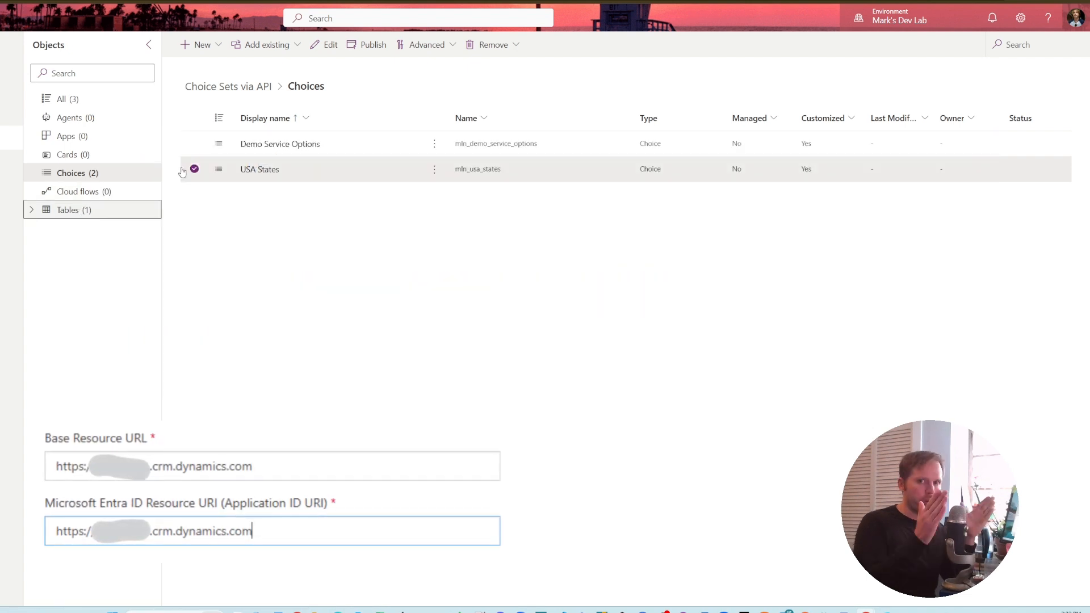
# Step: In the Power Apps solution, open the Demo Service Request table's API link to table definition and select the organization URL in its address
pyautogui.click(147, 204)
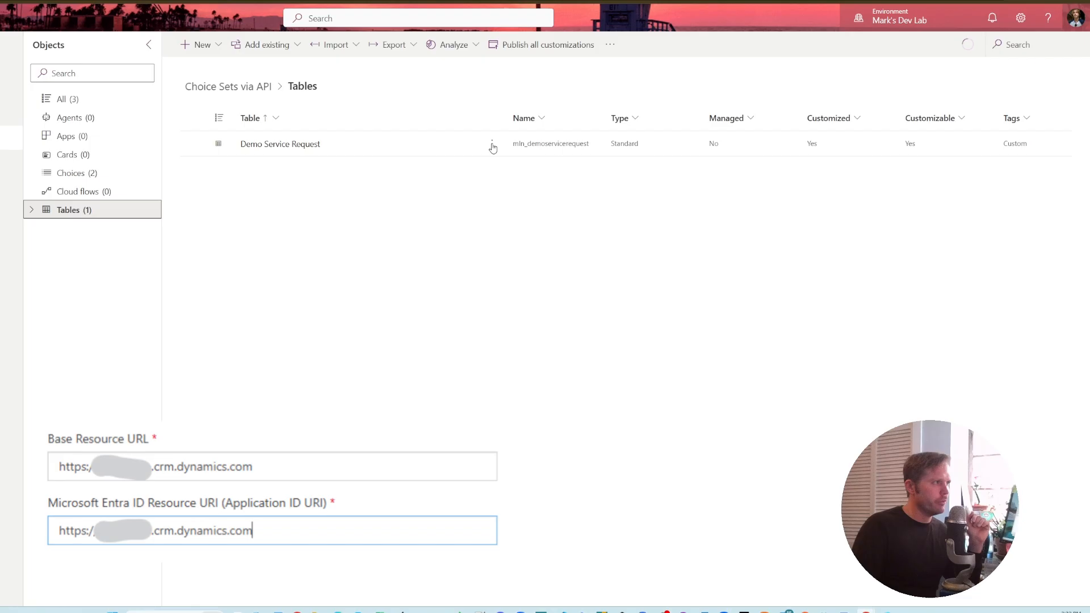
pyautogui.click(456, 148)
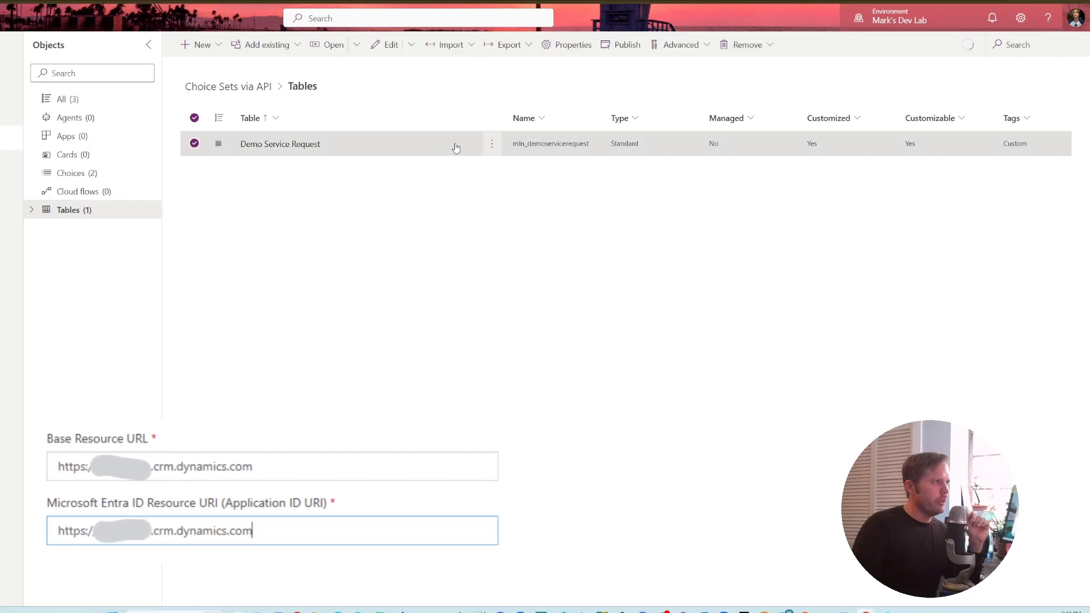
pyautogui.click(492, 144)
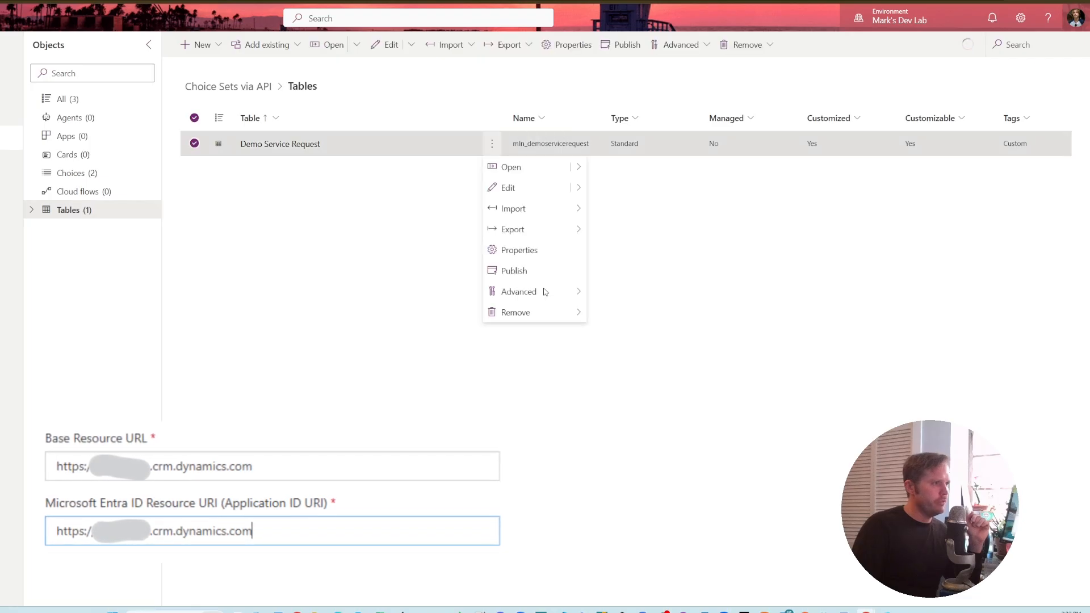
pyautogui.click(580, 296)
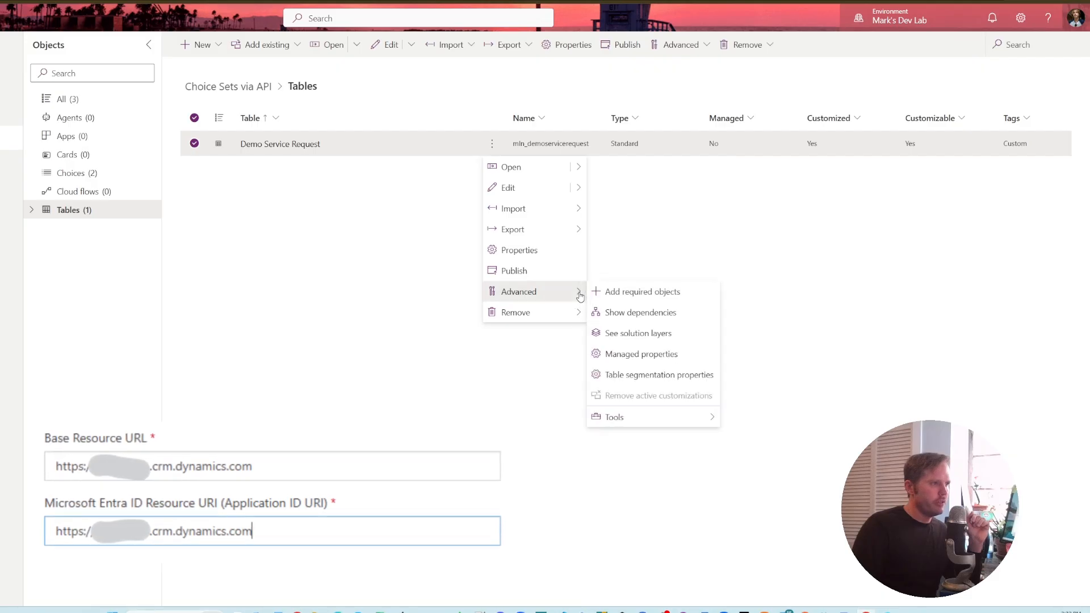
pyautogui.moveTo(668, 418)
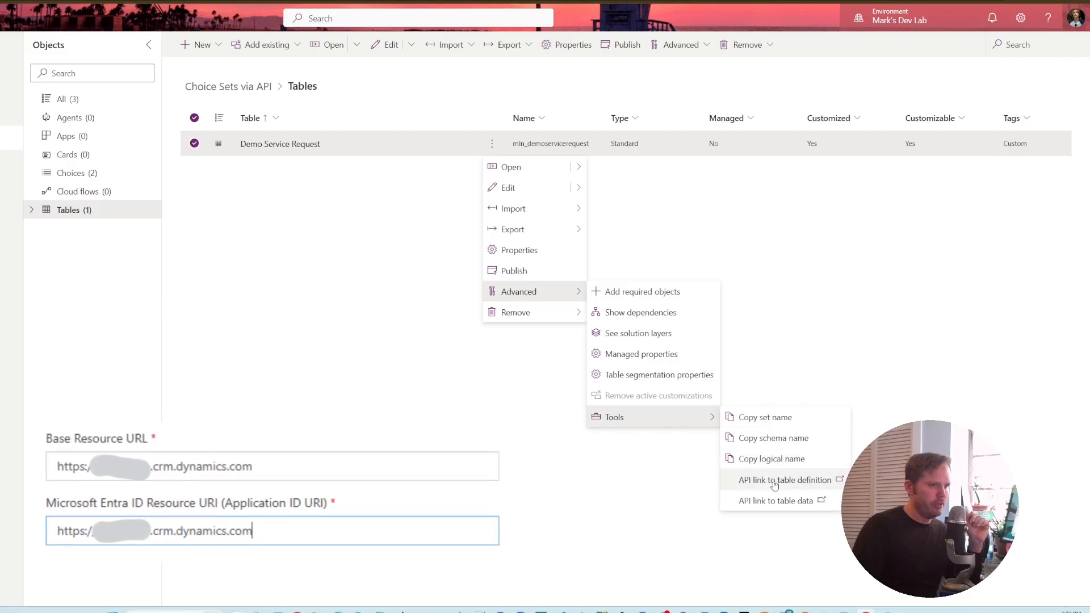
pyautogui.click(837, 483)
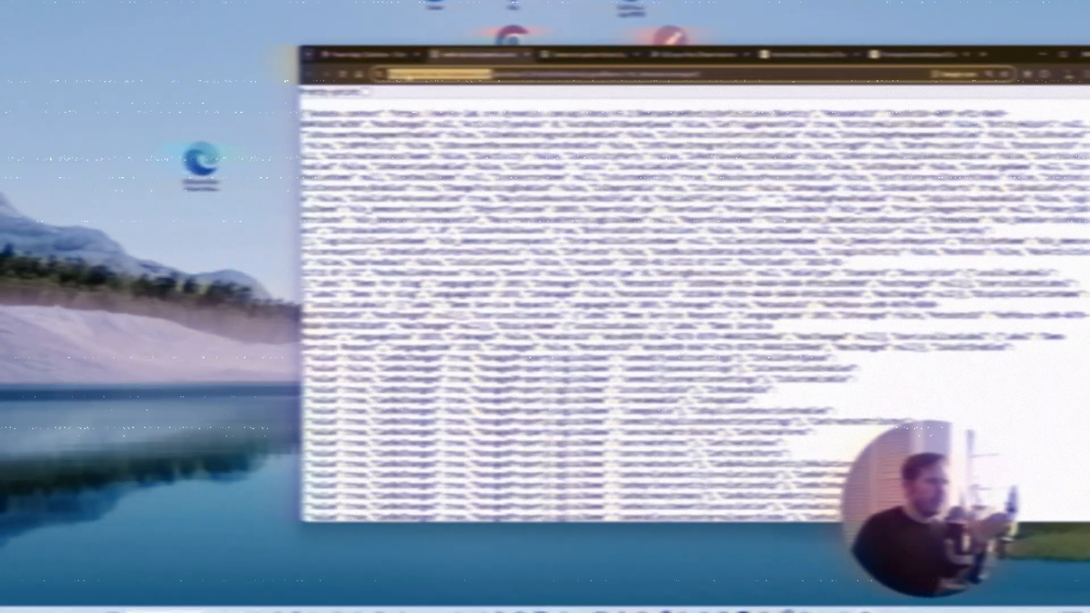
pyautogui.click(420, 75)
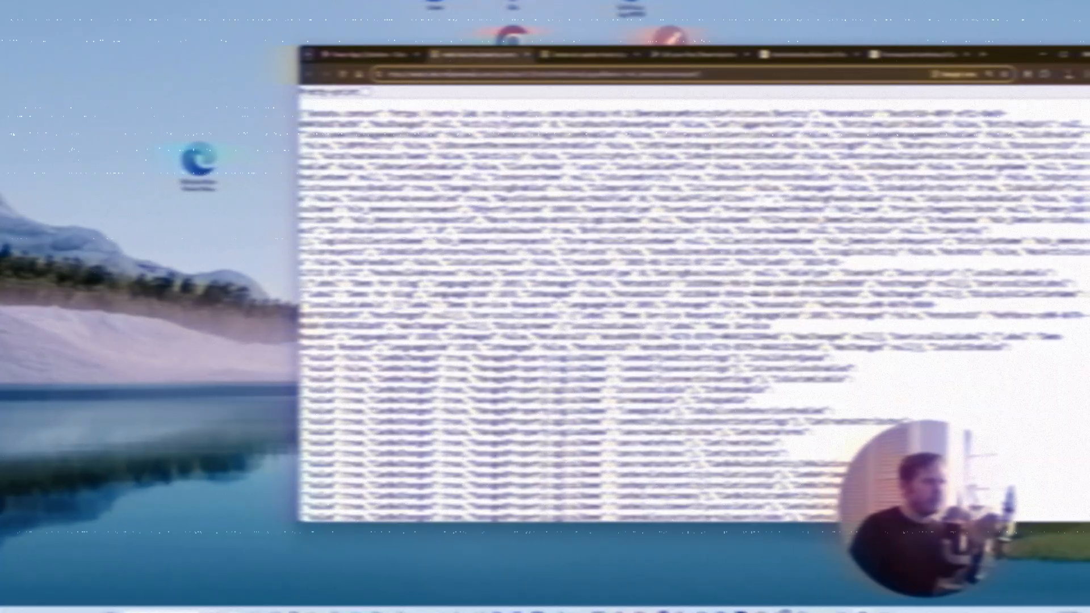
pyautogui.moveTo(476, 75); pyautogui.dragTo(357, 65)
# Step: Return to the Power Automate flow and examine the Url of the request in the Get Choice Set Definition action
pyautogui.click(684, 60)
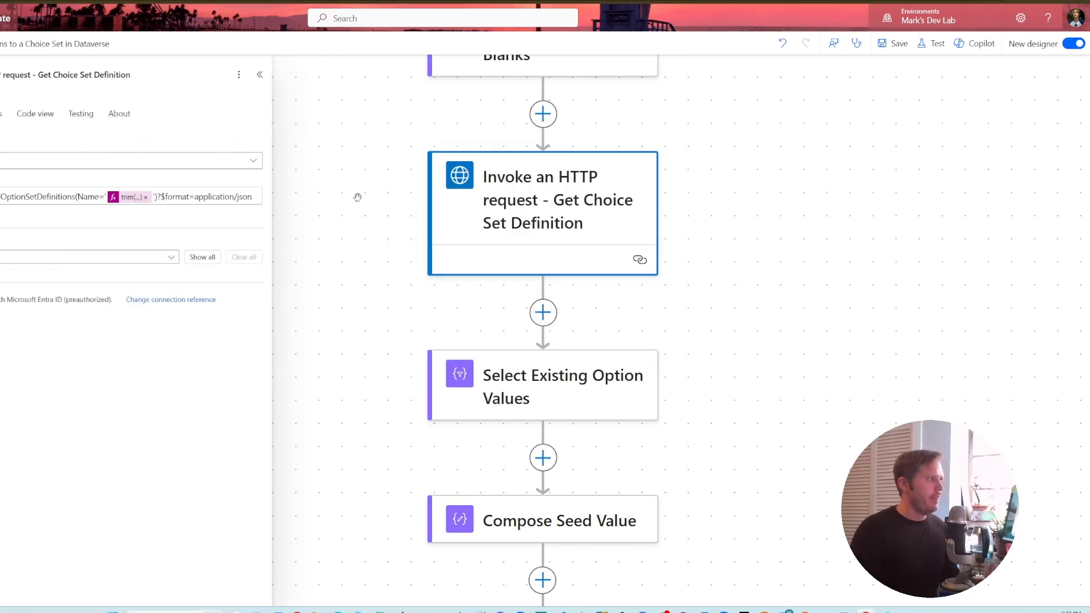
pyautogui.moveTo(1, 197); pyautogui.dragTo(255, 194)
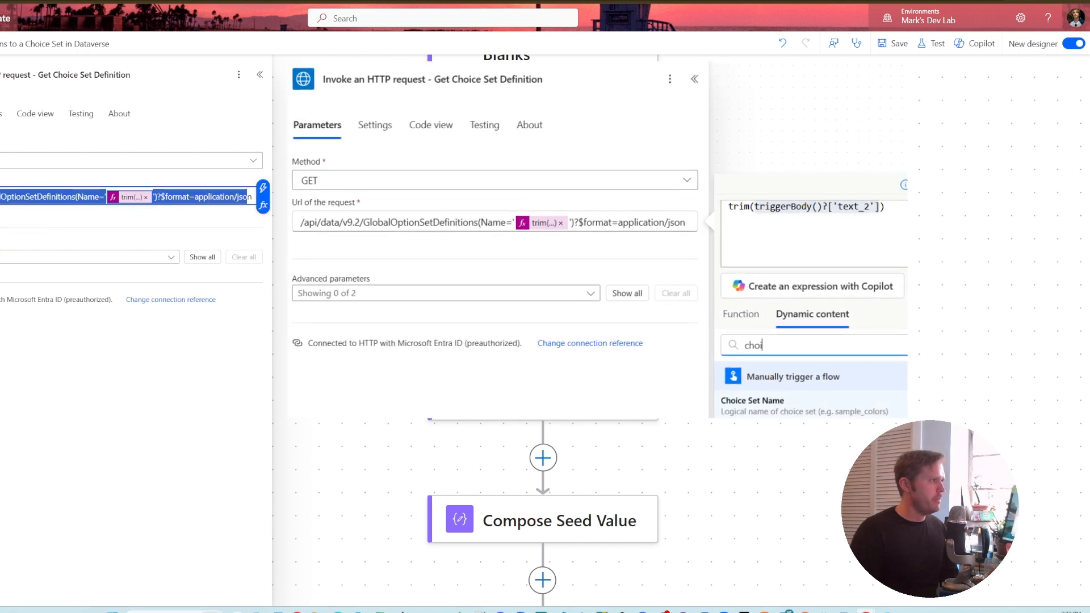
pyautogui.click(255, 194)
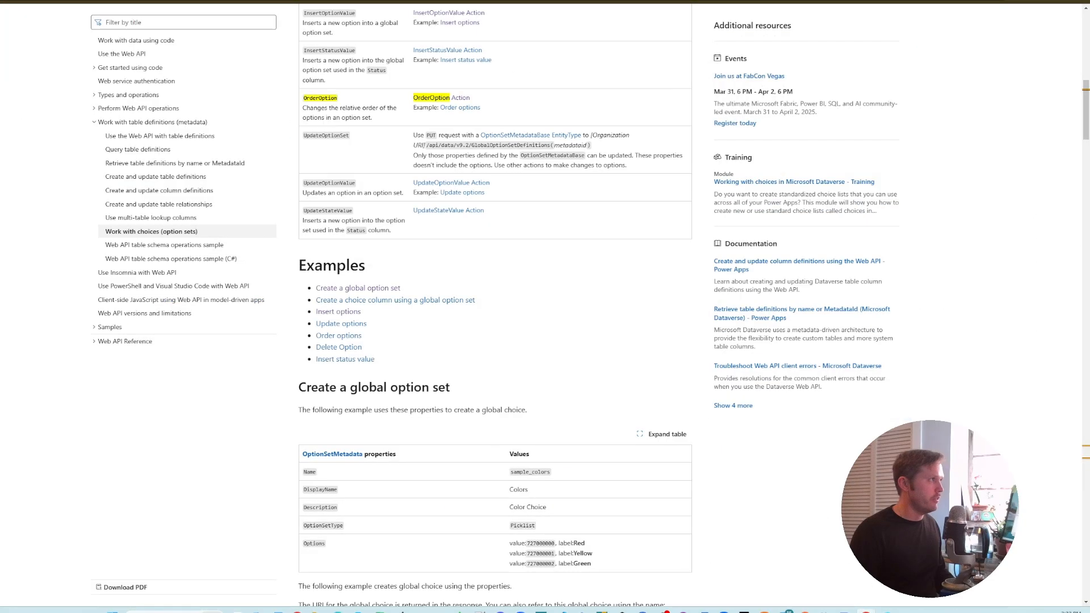
# Step: Switch to the Work with choices (option sets) documentation and search the page for "get"
pyautogui.scroll(5, 435, 190)
pyautogui.scroll(-2, 449, 208)
pyautogui.scroll(-2, 552, 250)
pyautogui.keyDown('ctrl'); pyautogui.scroll(2, 548, 240); pyautogui.keyUp('ctrl')
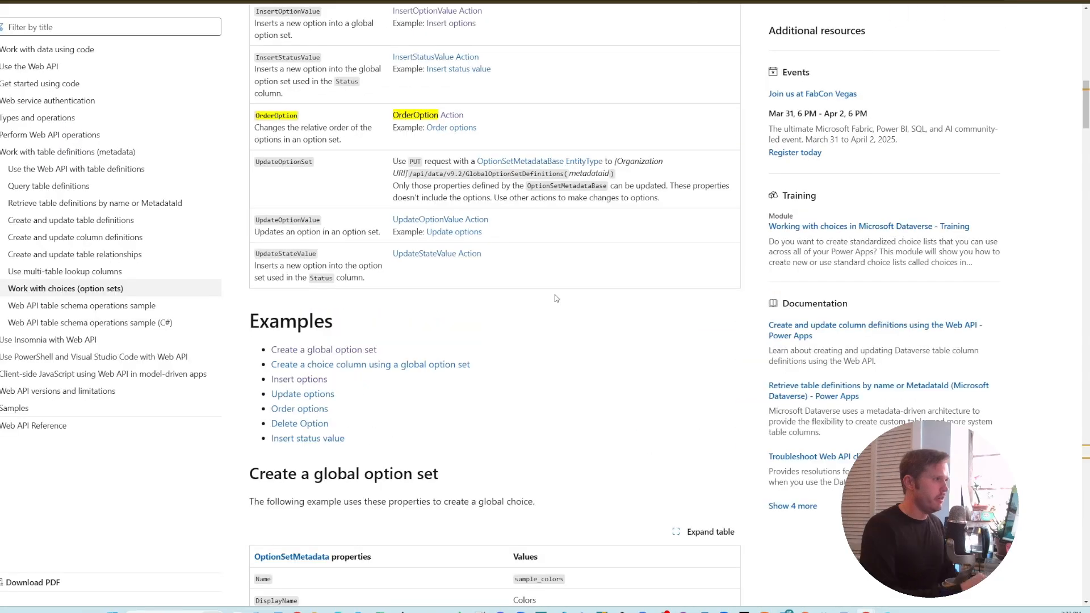
pyautogui.hotkey('ctrl', 'f')
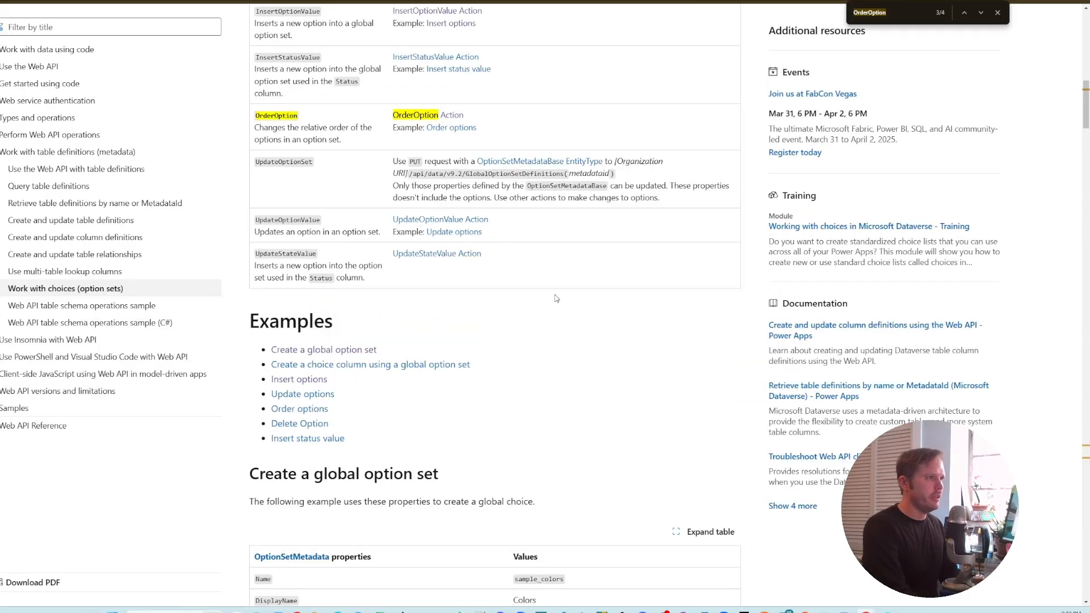
pyautogui.write('get')
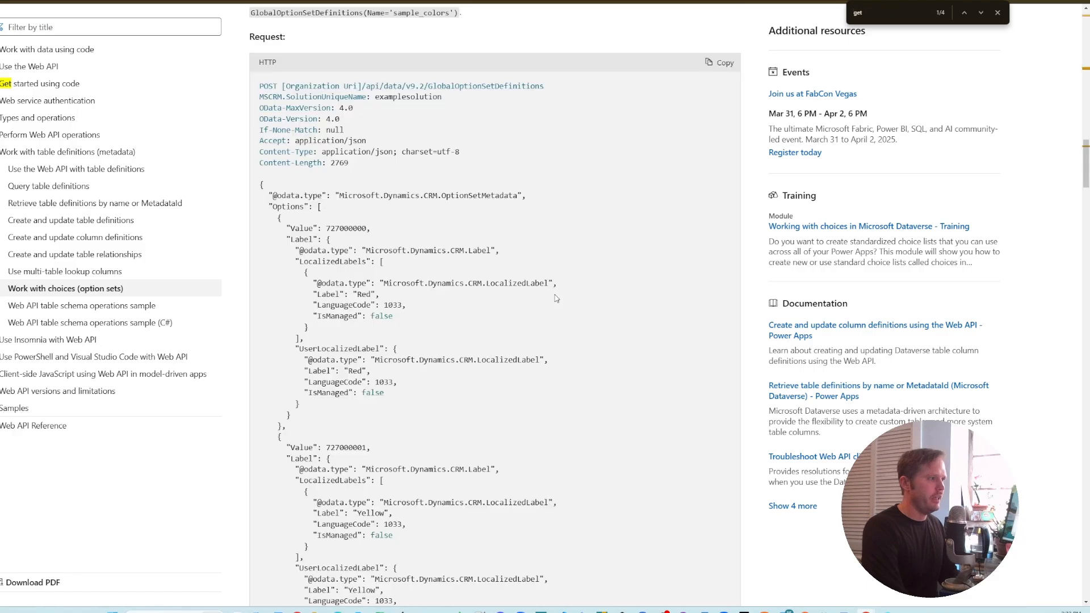
pyautogui.scroll(3, 523, 216)
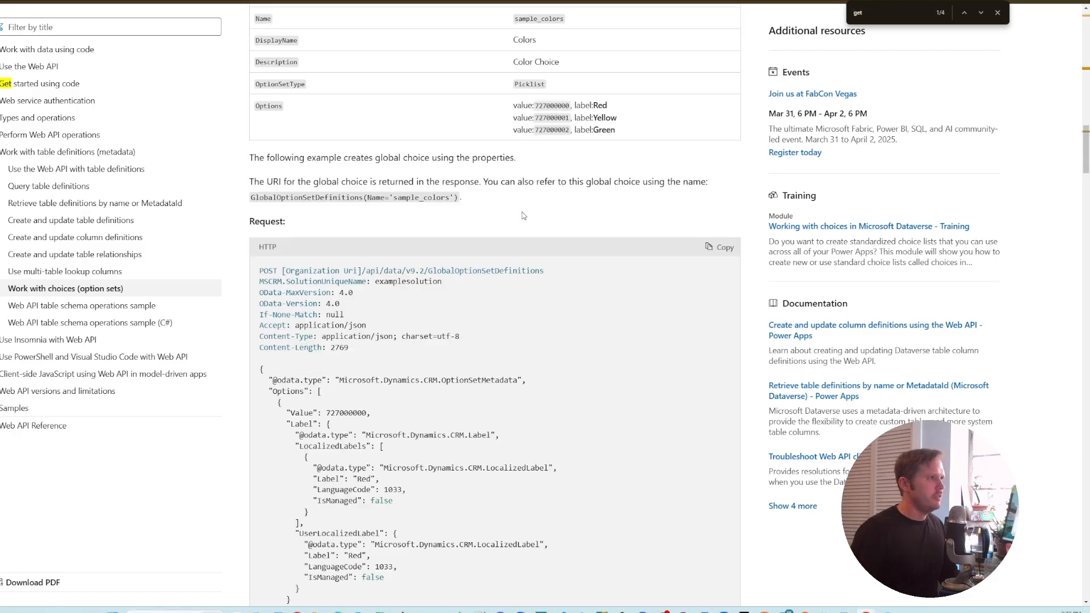
# Step: Highlight the path /api/data/v9.2/GlobalOptionSetDefinitions in the documentation's sample POST request for creating a global option set
pyautogui.doubleClick(537, 272)
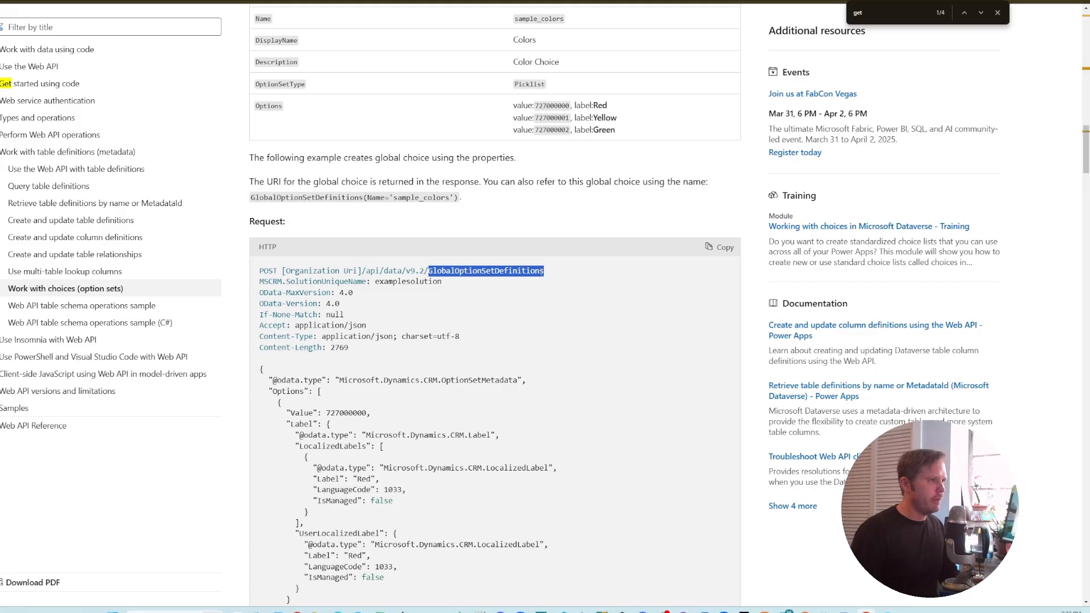
pyautogui.click(557, 270)
pyautogui.moveTo(557, 270); pyautogui.dragTo(258, 271)
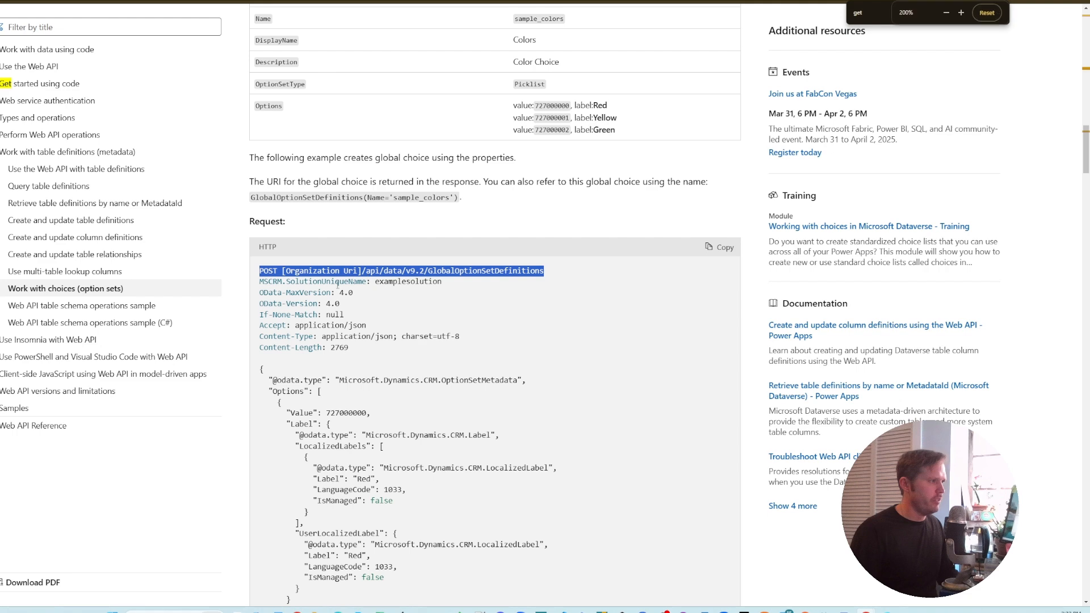
pyautogui.scroll(-8, 341, 397)
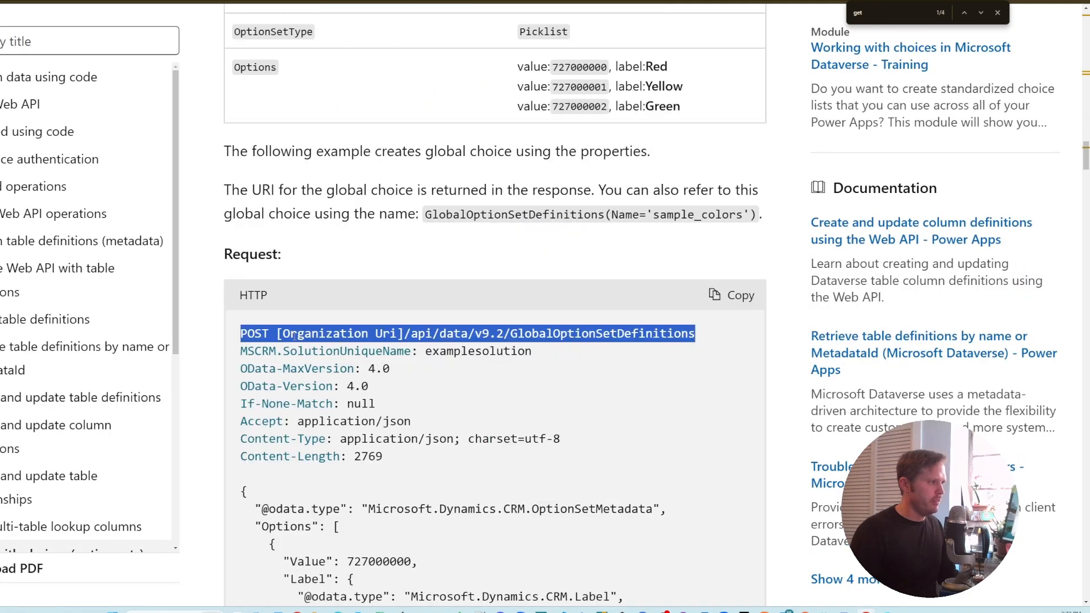
pyautogui.moveTo(404, 333); pyautogui.dragTo(695, 334)
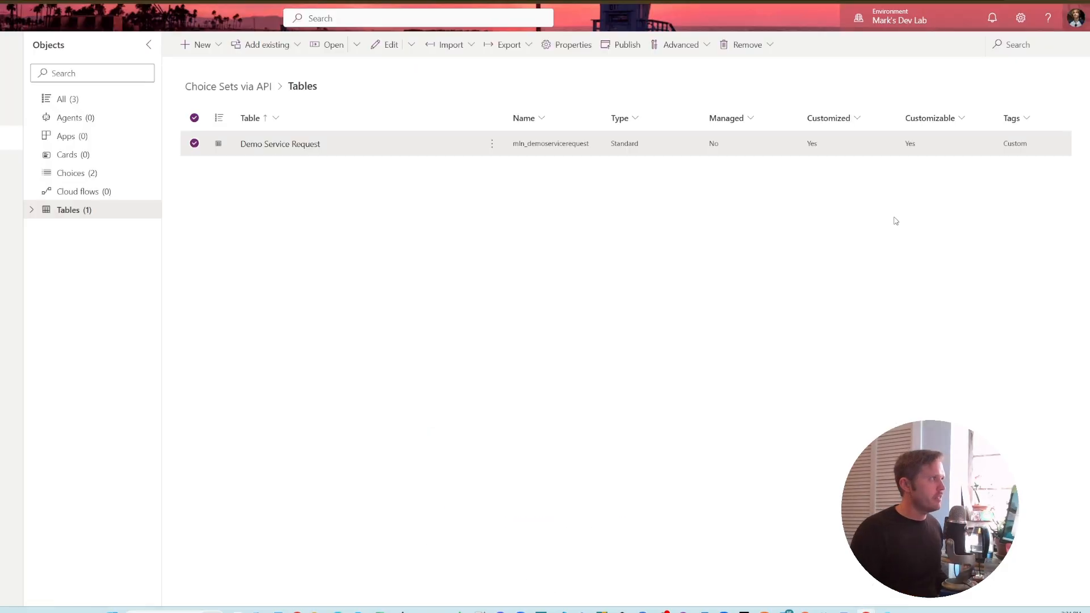
# Step: In the Power Apps solution, open the USA States choice and examine its option labels and values down to Wyoming
pyautogui.click(120, 174)
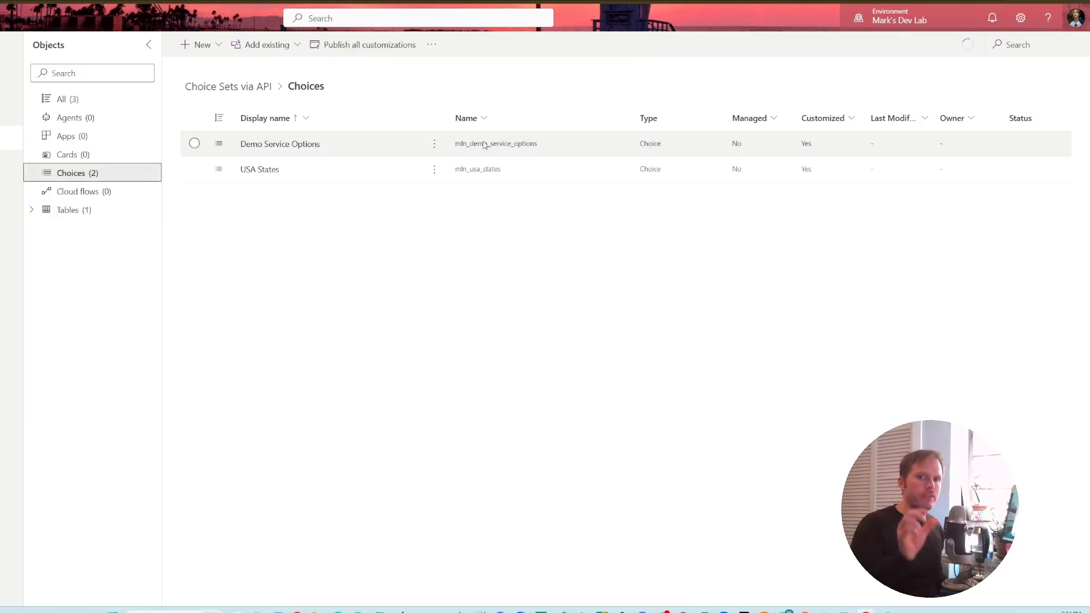
pyautogui.click(274, 170)
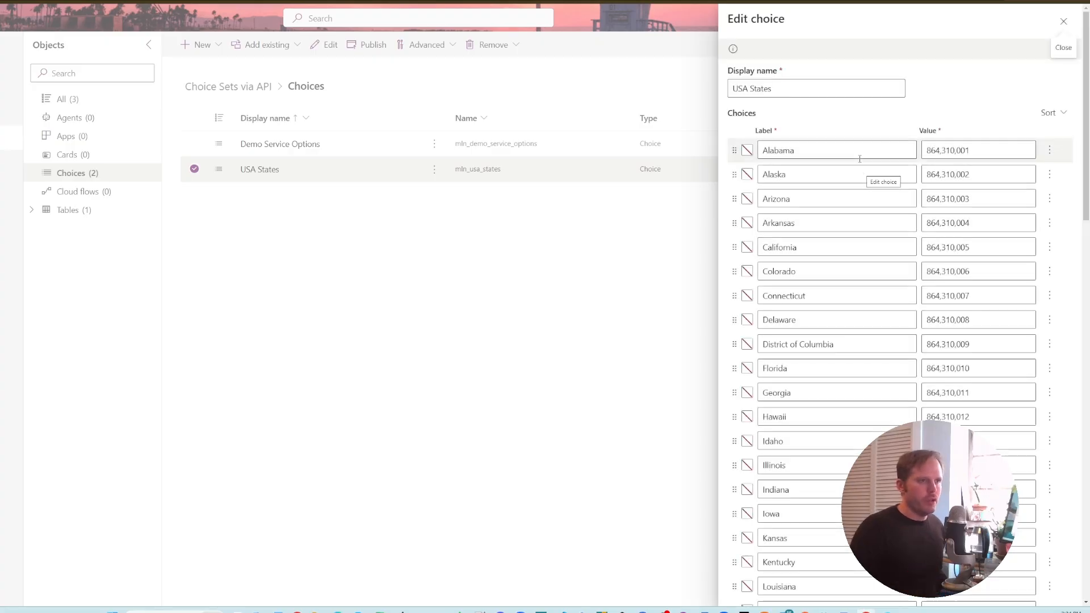
pyautogui.click(965, 176)
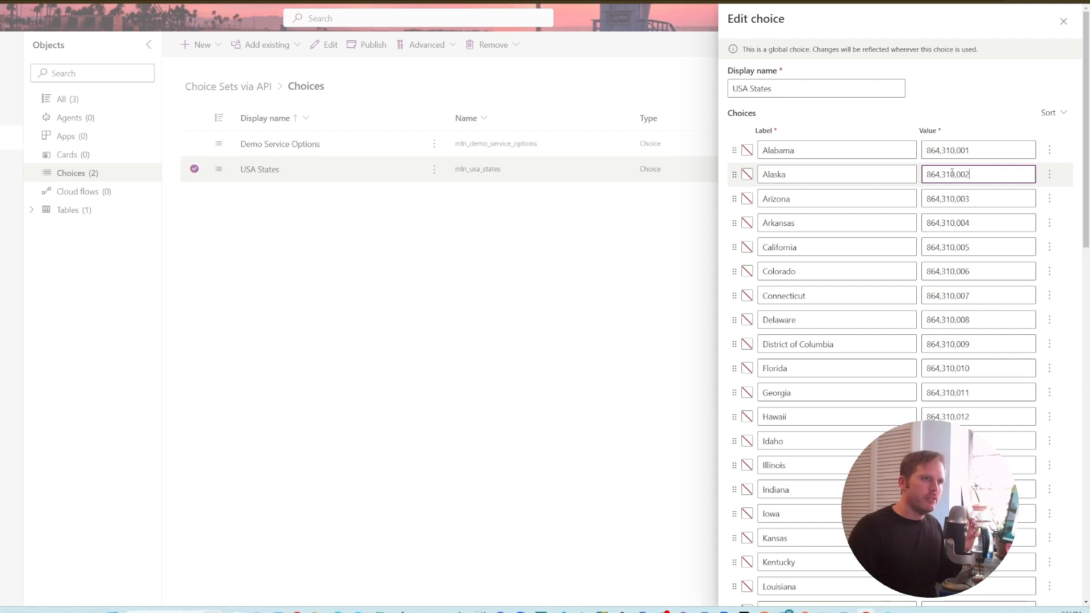
pyautogui.scroll(-14, 952, 173)
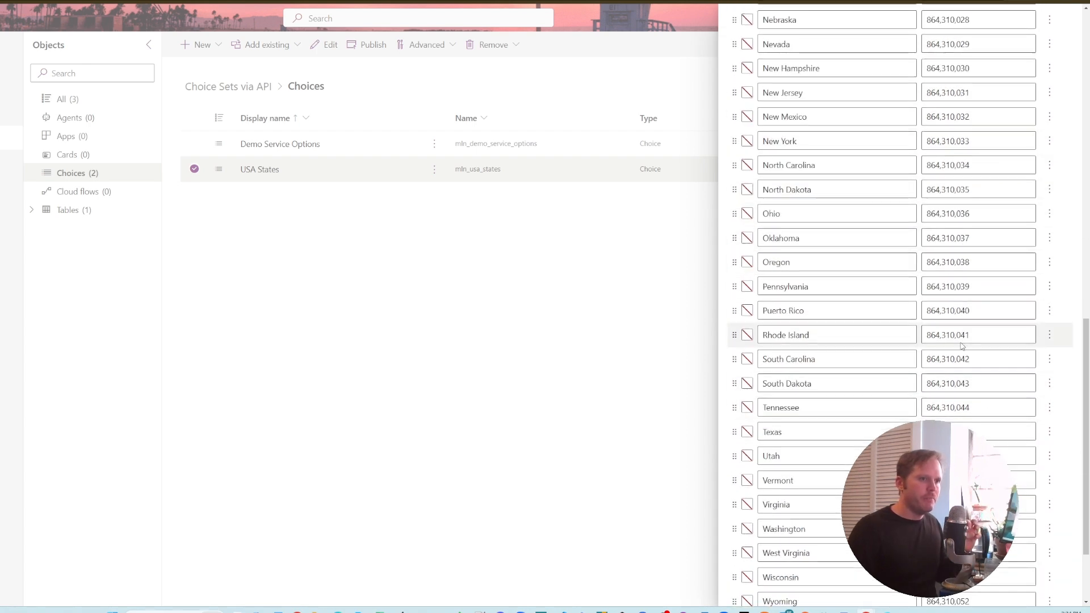
pyautogui.scroll(-2, 957, 311)
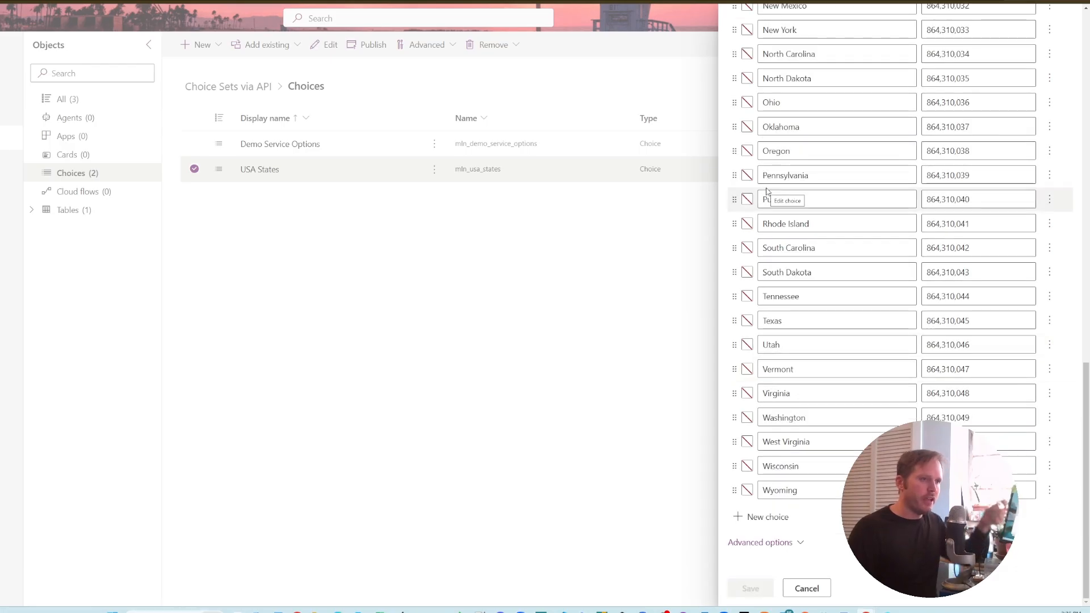
# Step: Switch back to the Power Automate flow and highlight GlobalOptionSetDefinitions and its Name parameter in the request URL
pyautogui.hotkey('alt', 'Tab')
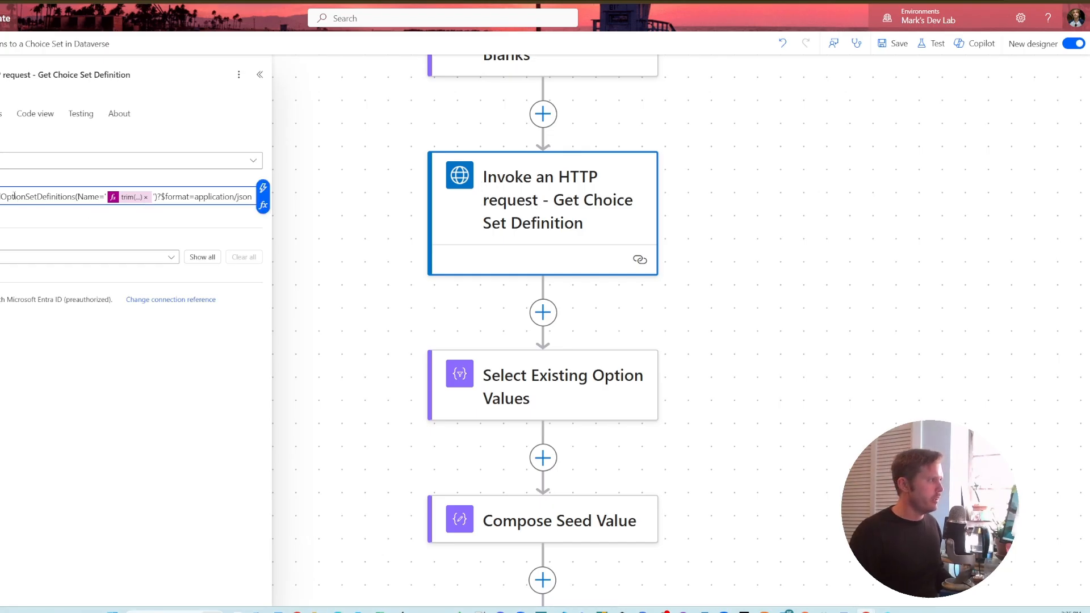
pyautogui.doubleClick(64, 197)
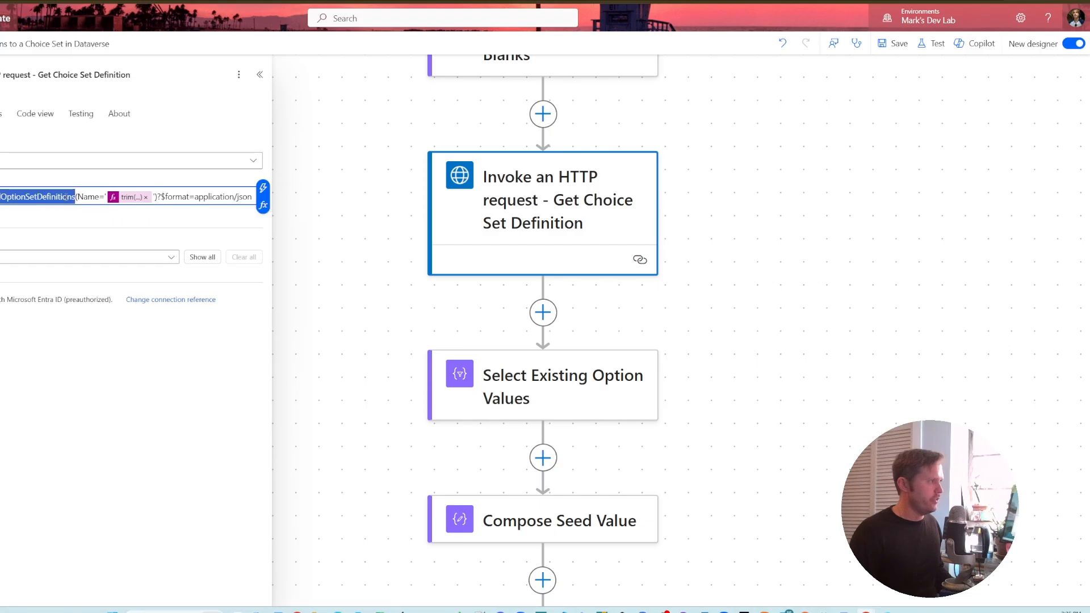
pyautogui.doubleClick(82, 197)
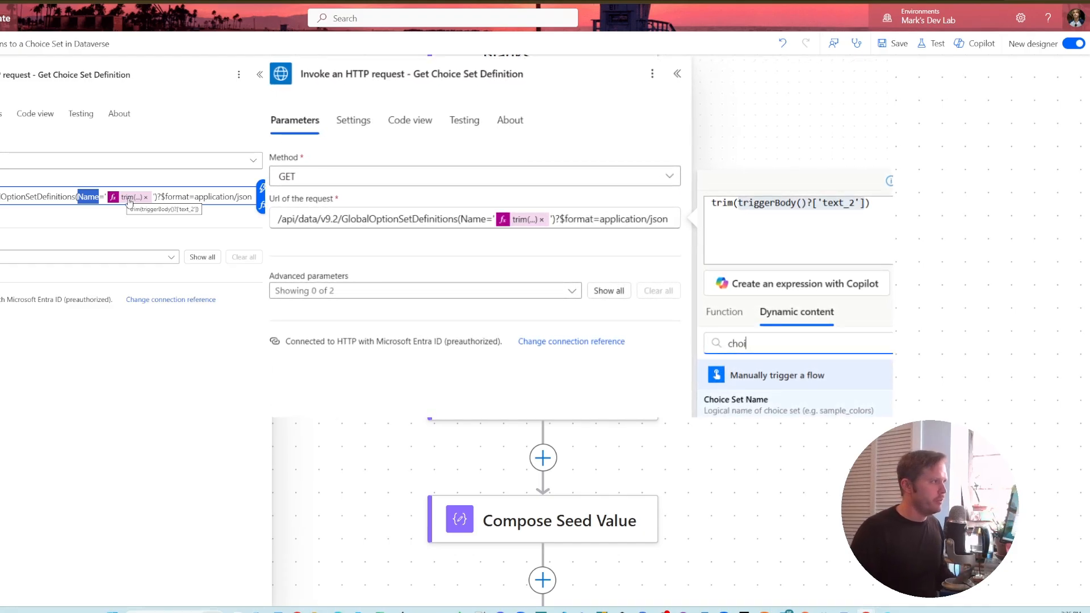
# Step: In Select Existing Option Values, open the From expression editor and enter @{body('Invoke_an_HTTP_request_-_Get_Choice_Set_Definition')?['Options']}
pyautogui.scroll(-1, 518, 257)
pyautogui.scroll(-1, 528, 261)
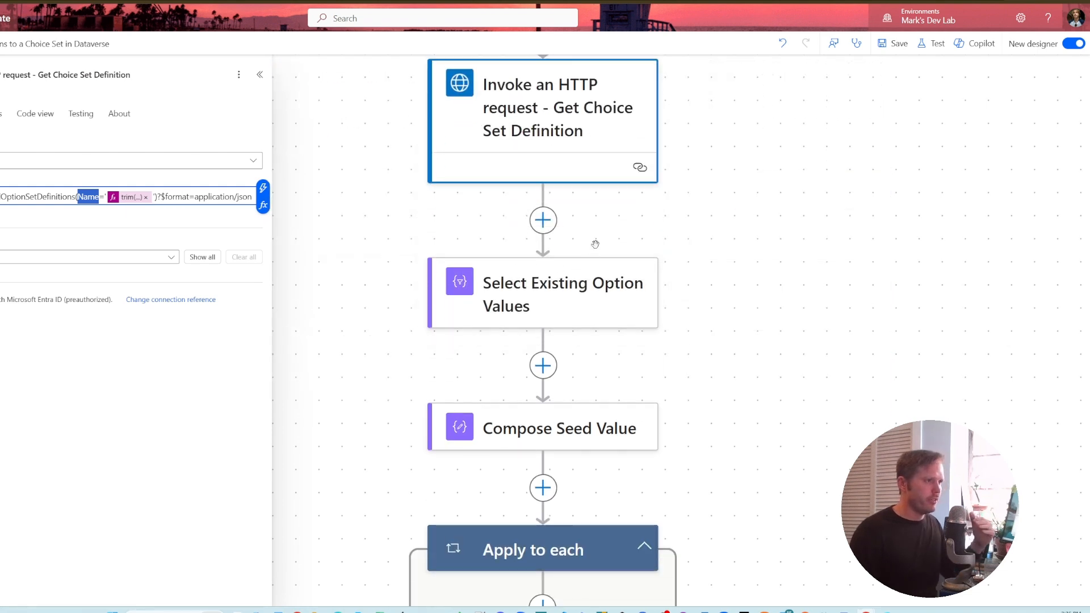
pyautogui.click(611, 273)
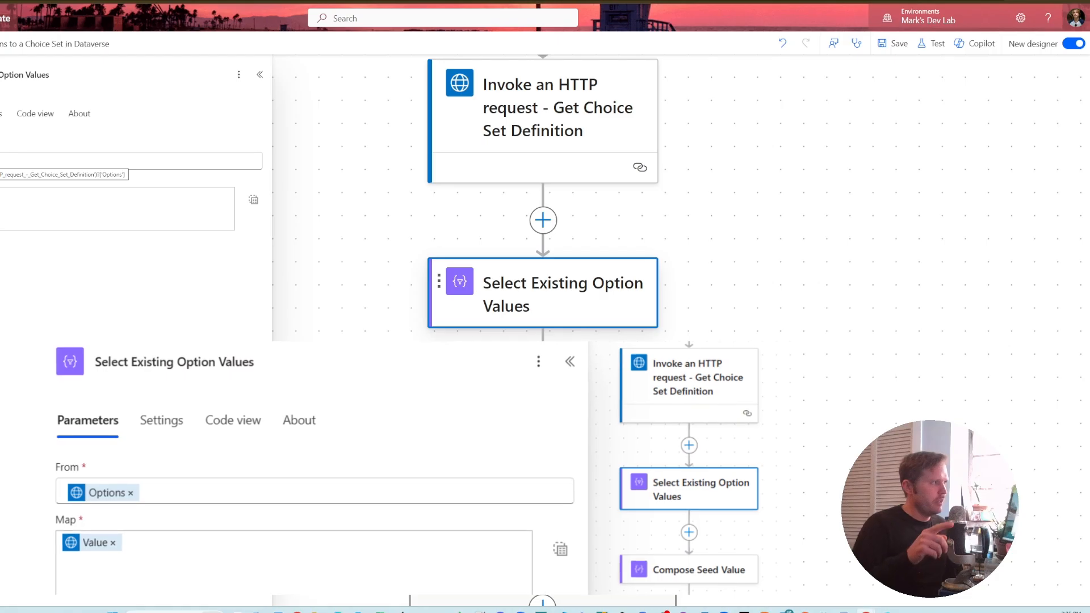
pyautogui.click(6, 162)
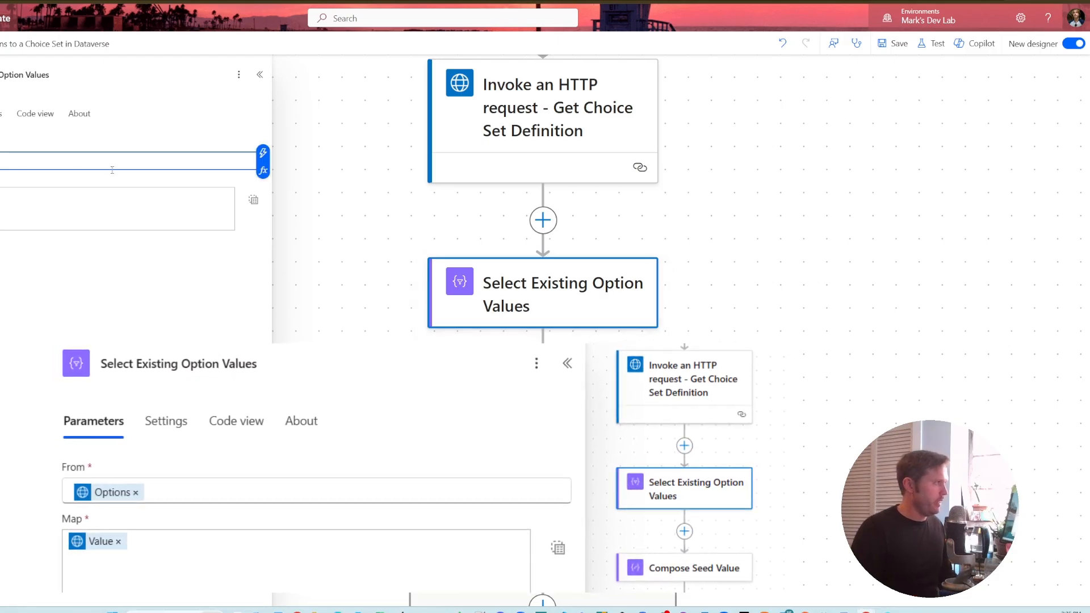
pyautogui.click(263, 171)
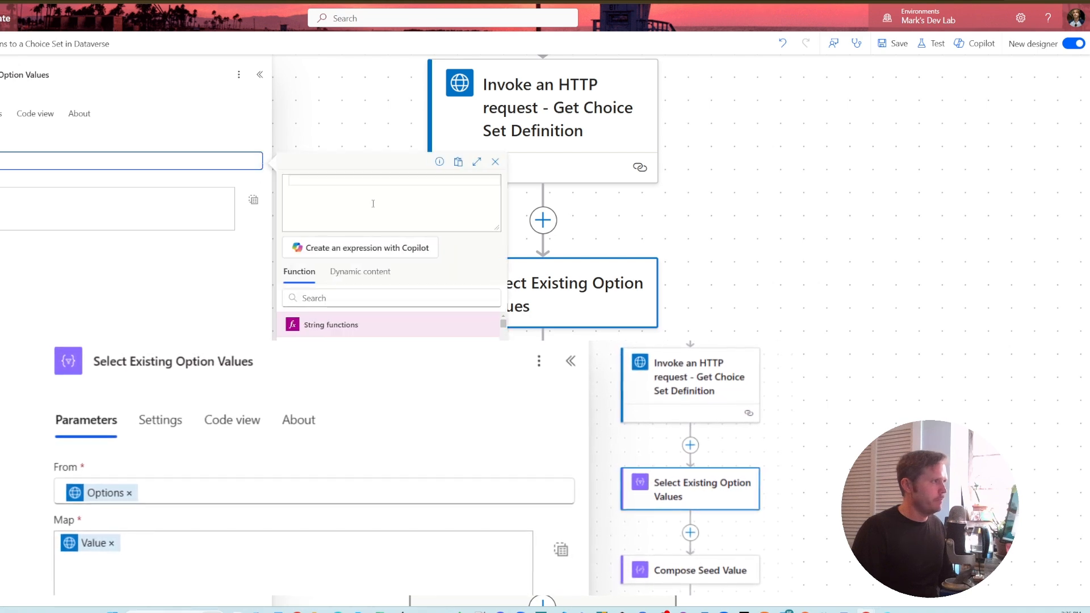
pyautogui.write("@{body('Invoke_an_HTTP_request_-_Get_Choice_Set_Definition')?['Options']}")
# Step: Highlight the Options property and its ?[ accessor in the From expression to examine them
pyautogui.doubleClick(357, 202)
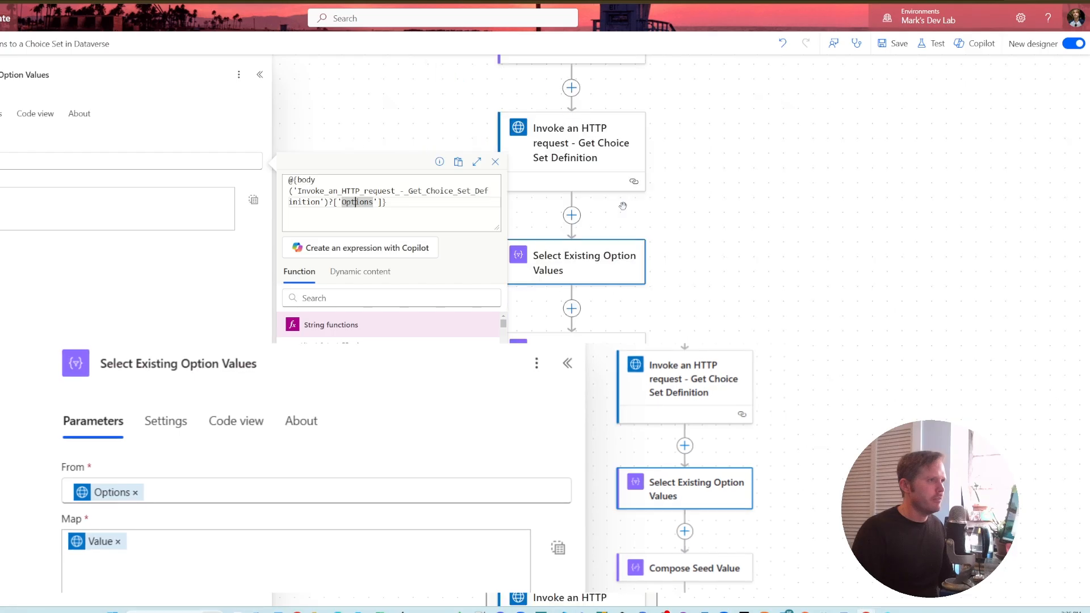
pyautogui.click(364, 202)
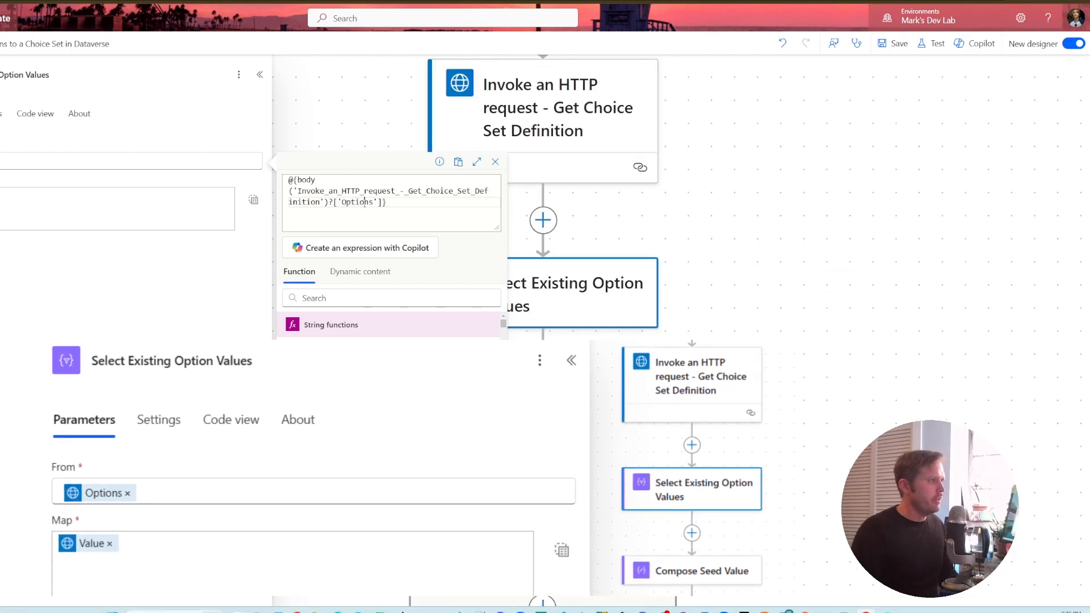
pyautogui.moveTo(328, 205); pyautogui.dragTo(359, 206)
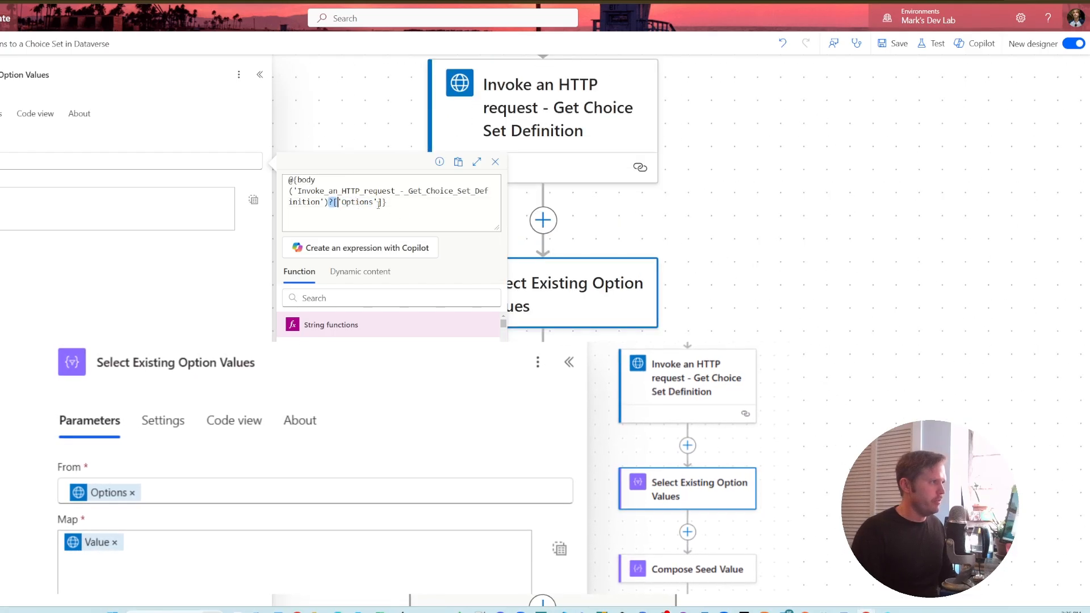
# Step: In Select Existing Option Values, remove the @{ } wrapper from the From expression and enter item()?['Value'] as the Map expression
pyautogui.press('BackSpace')
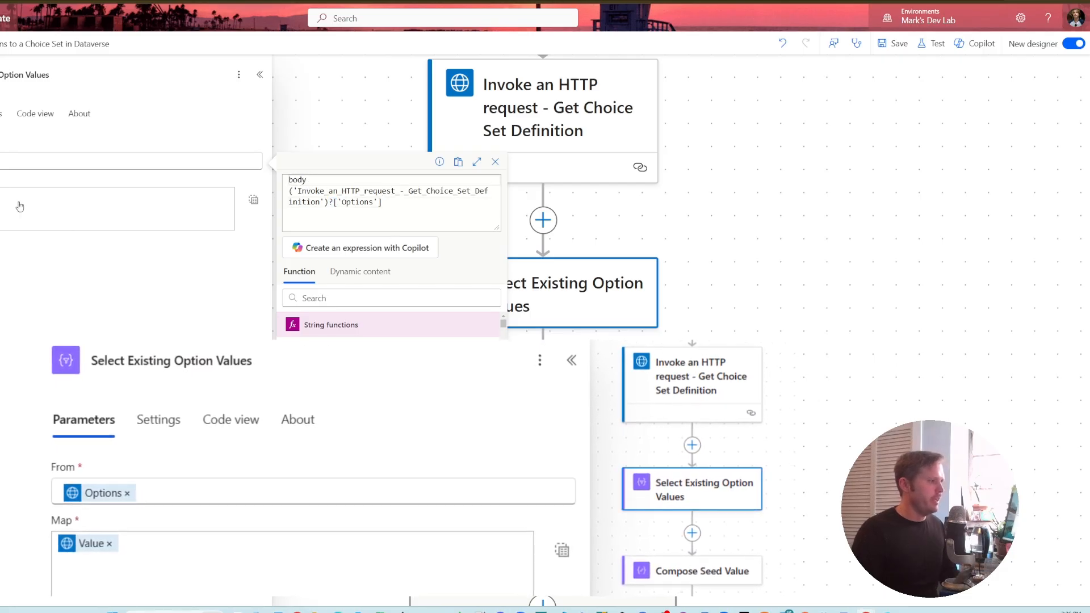
pyautogui.click(1, 162)
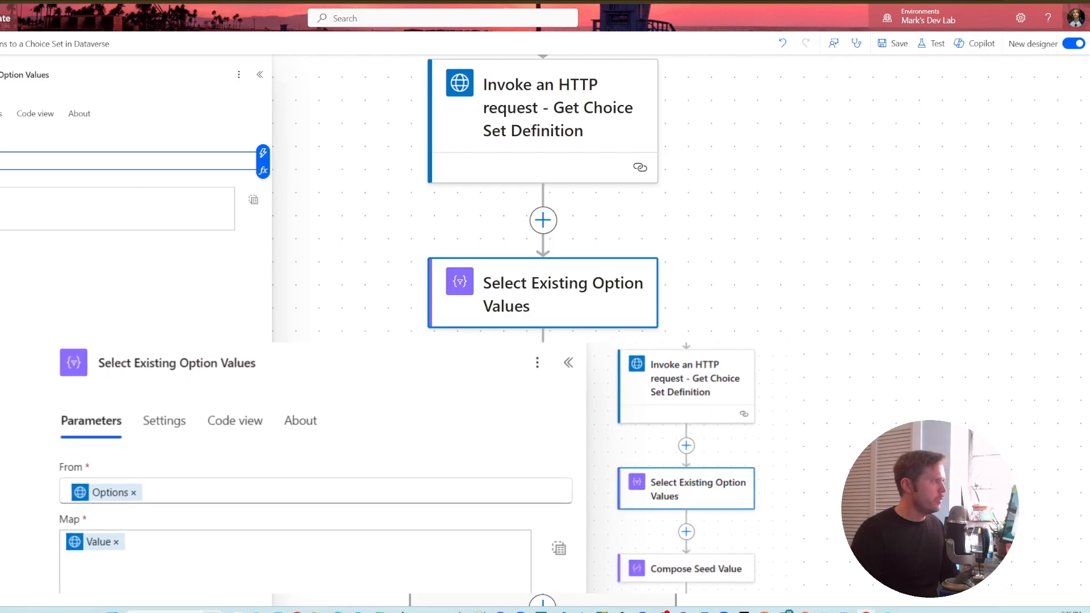
pyautogui.click(57, 204)
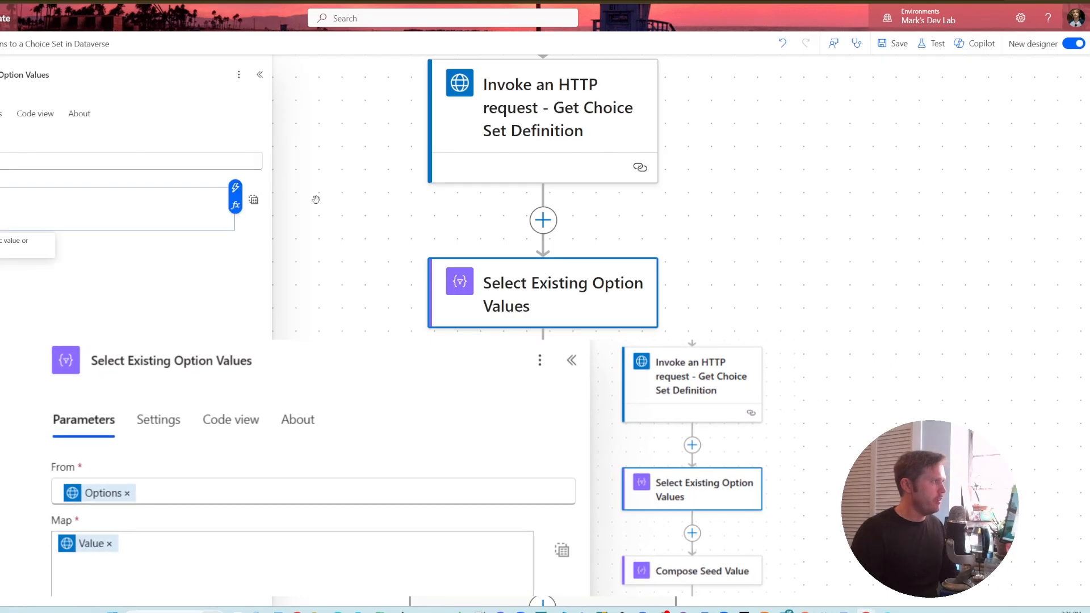
pyautogui.click(235, 205)
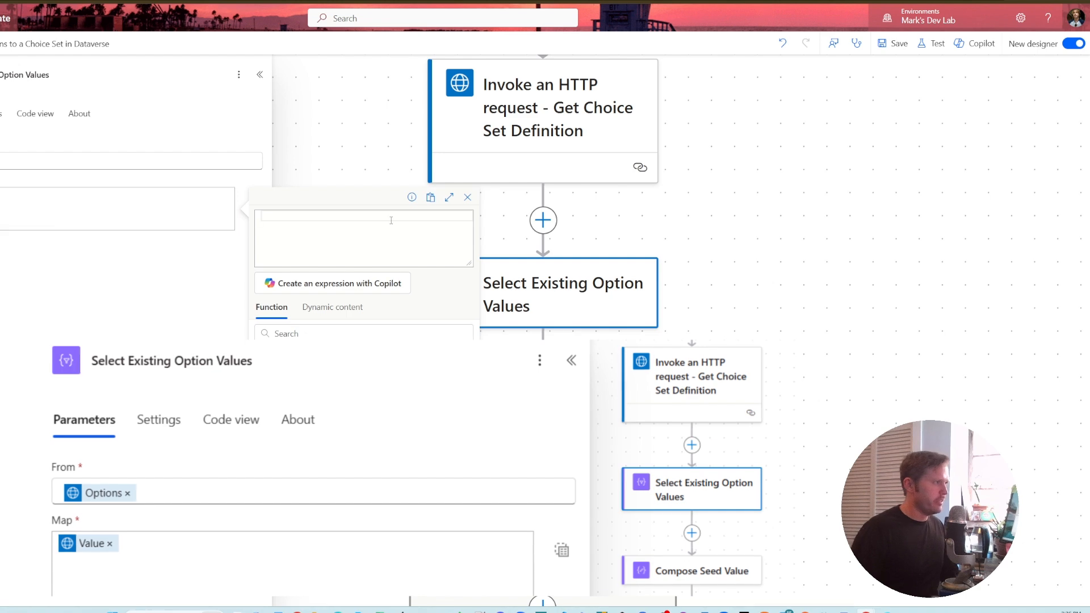
pyautogui.write("item()?['")
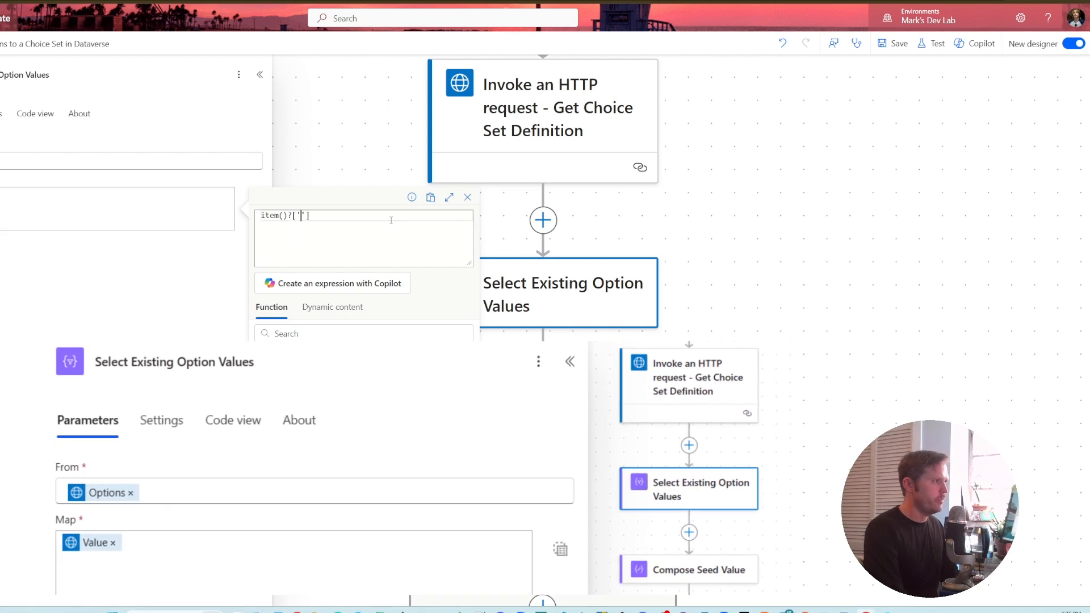
pyautogui.write('Value')
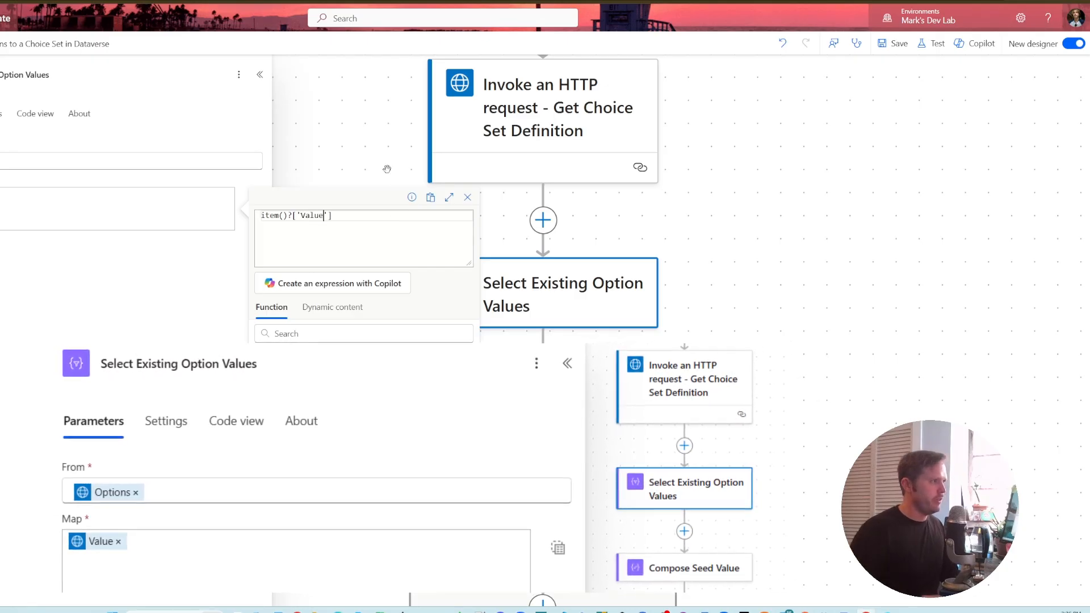
pyautogui.click(278, 568)
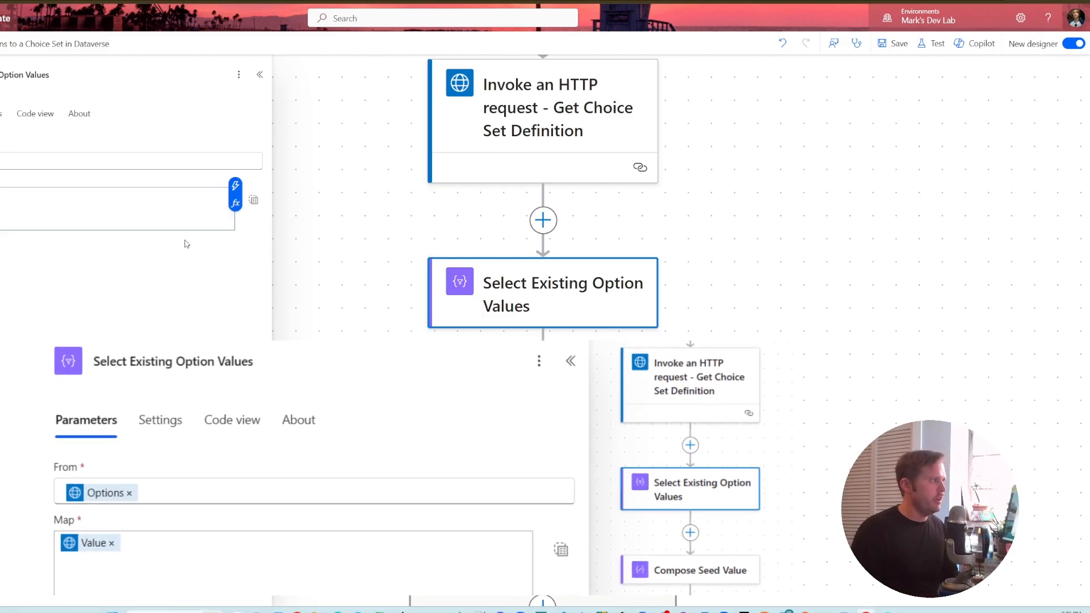
# Step: Open Compose Seed Value and examine its max(body('Select_Existing_Option_Values')) expression, highlighting the body() argument inside max
pyautogui.scroll(-1, 496, 290)
pyautogui.scroll(-3, 496, 290)
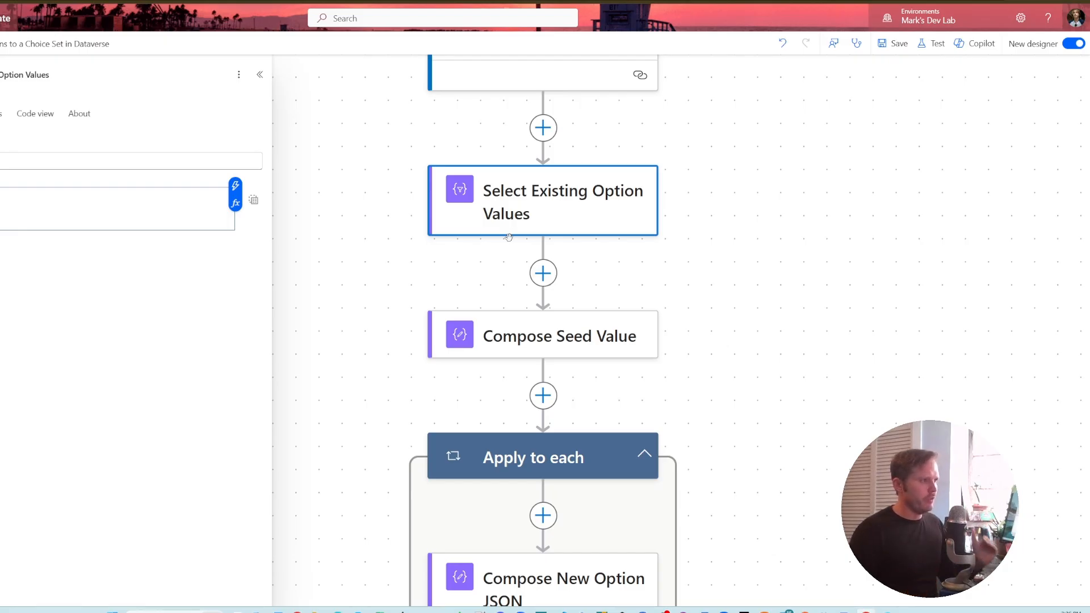
pyautogui.click(582, 334)
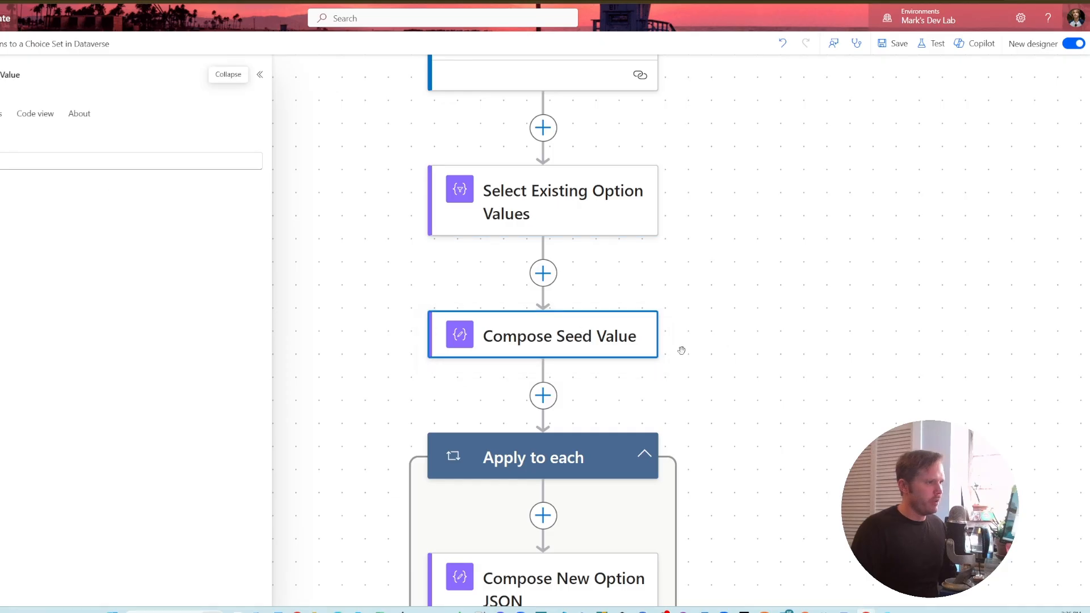
pyautogui.scroll(-1, 682, 350)
pyautogui.click(11, 161)
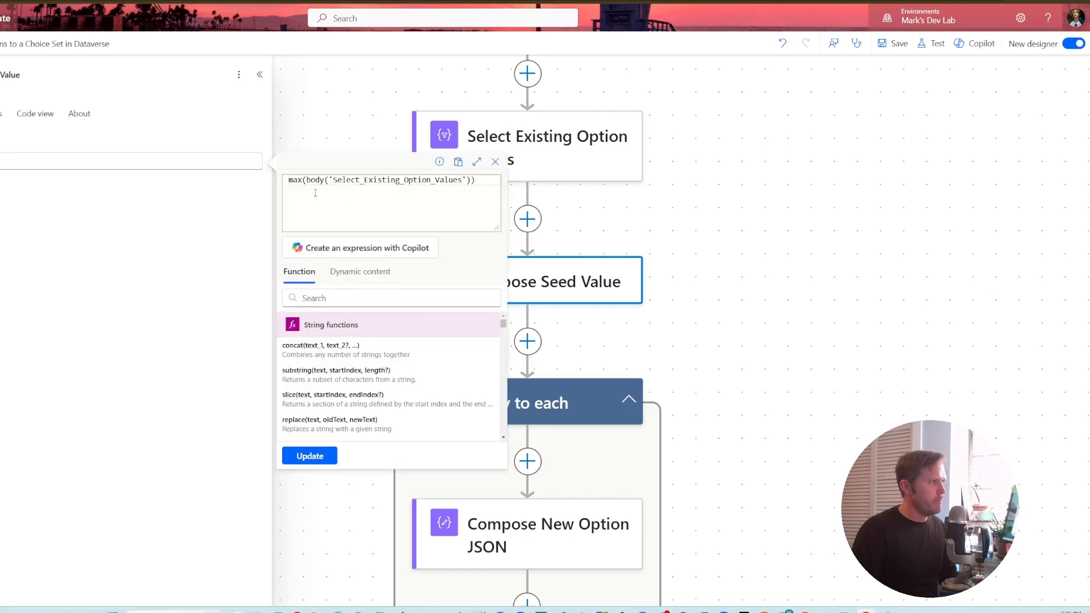
pyautogui.moveTo(307, 182); pyautogui.dragTo(441, 191)
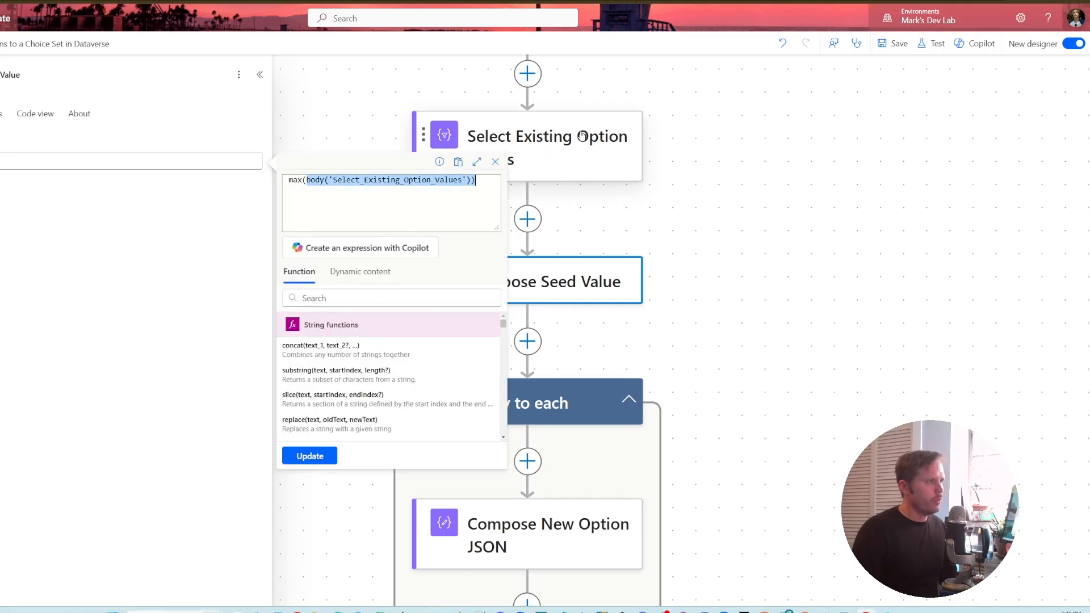
pyautogui.click(304, 456)
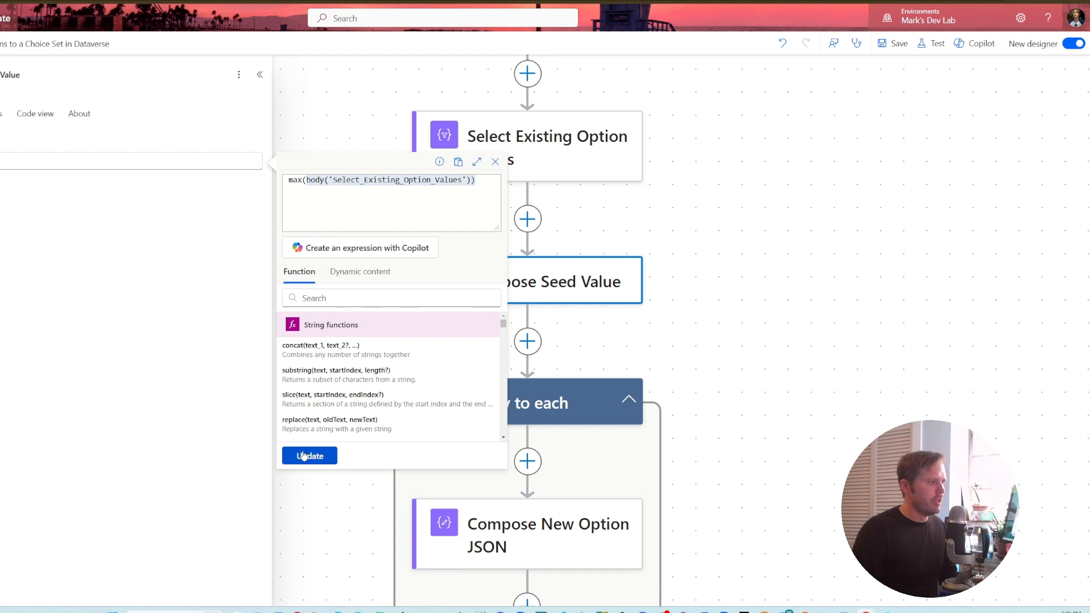
pyautogui.moveTo(699, 338); pyautogui.dragTo(693, 290)
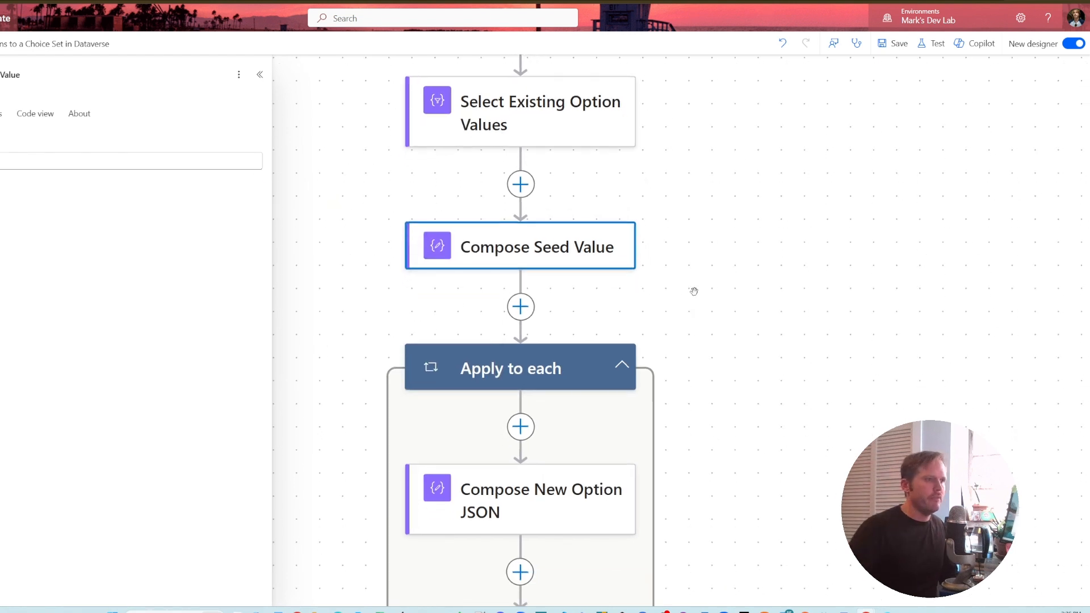
# Step: Examine the Apply to each loop's input and trace it back to the Remove Blanks filter, ending on the loop again
pyautogui.scroll(-1, 684, 301)
pyautogui.scroll(-5, 684, 301)
pyautogui.click(531, 194)
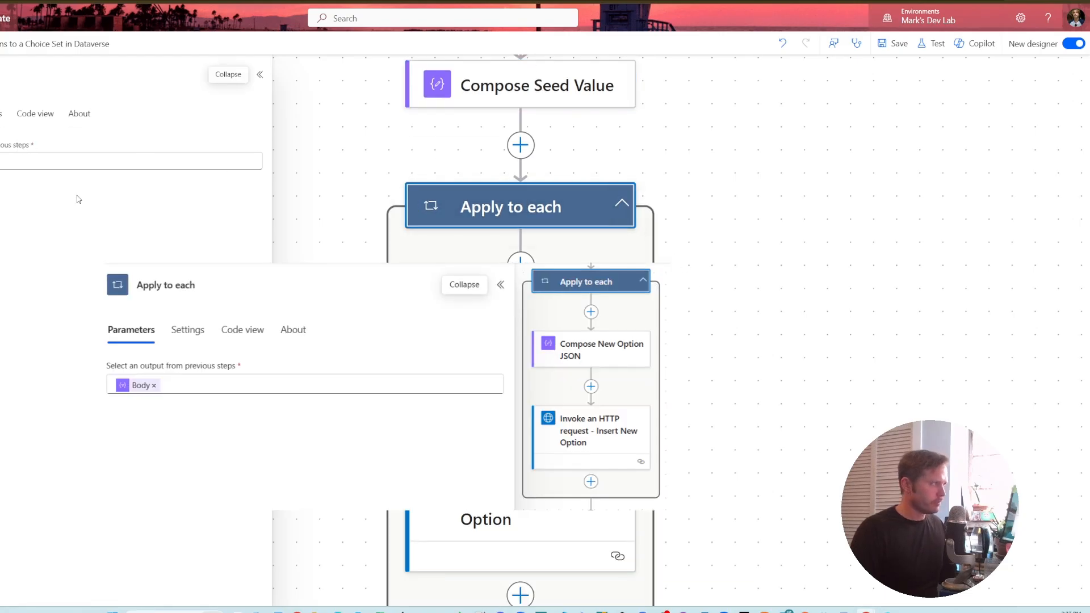
pyautogui.scroll(1, 644, 201)
pyautogui.scroll(20, 644, 201)
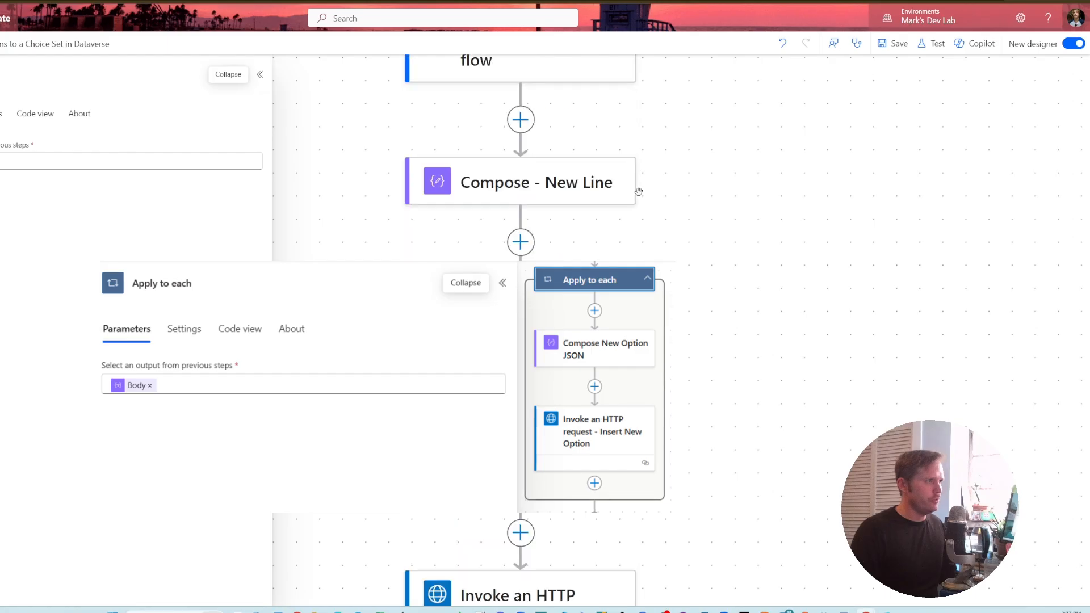
pyautogui.scroll(-5, 631, 203)
pyautogui.click(568, 223)
pyautogui.scroll(-4, 603, 283)
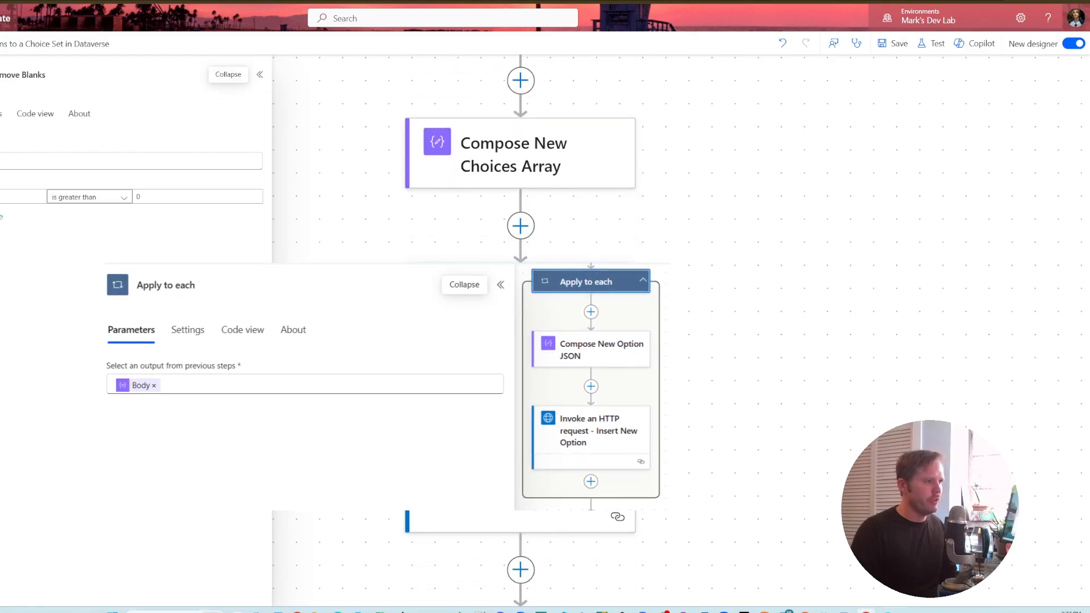
pyautogui.click(603, 284)
pyautogui.scroll(-20, 603, 284)
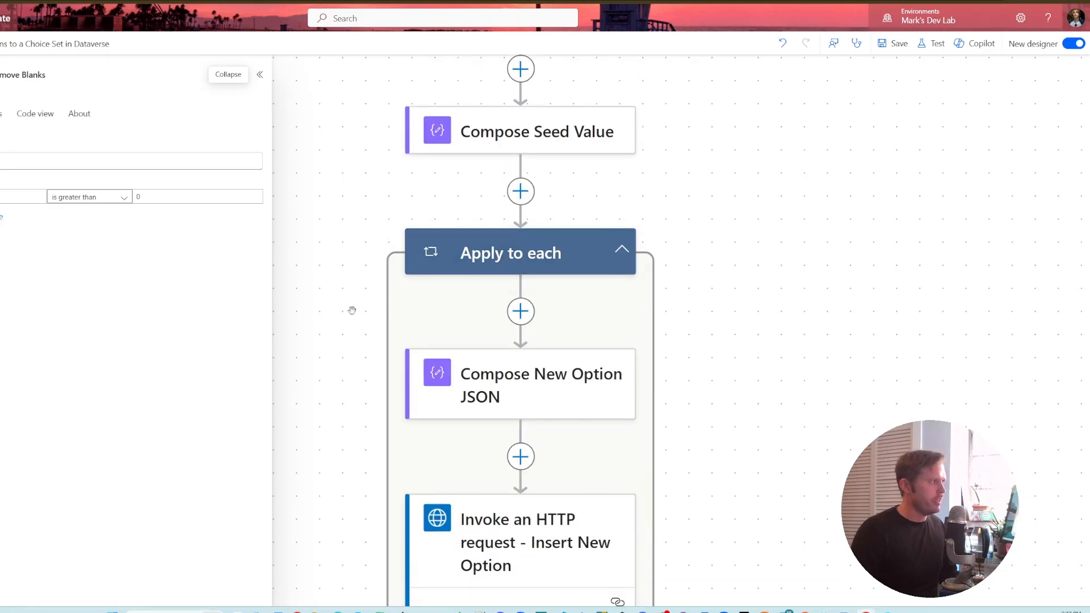
pyautogui.click(471, 264)
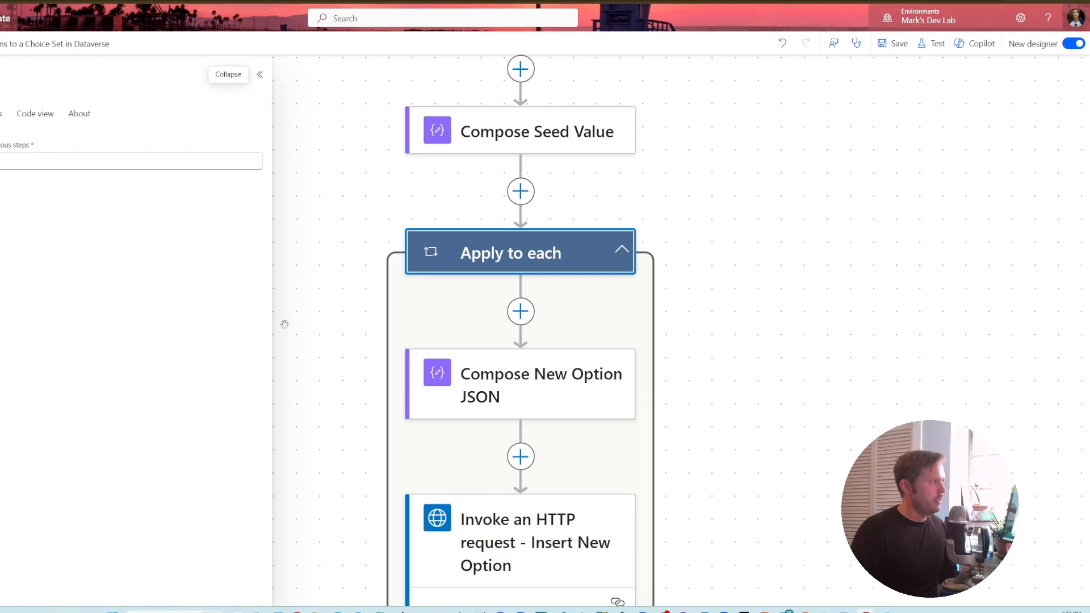
# Step: Open the Insert New Option HTTP request inside the loop and highlight InsertOptionValue in its URL
pyautogui.scroll(-5, 343, 309)
pyautogui.click(509, 287)
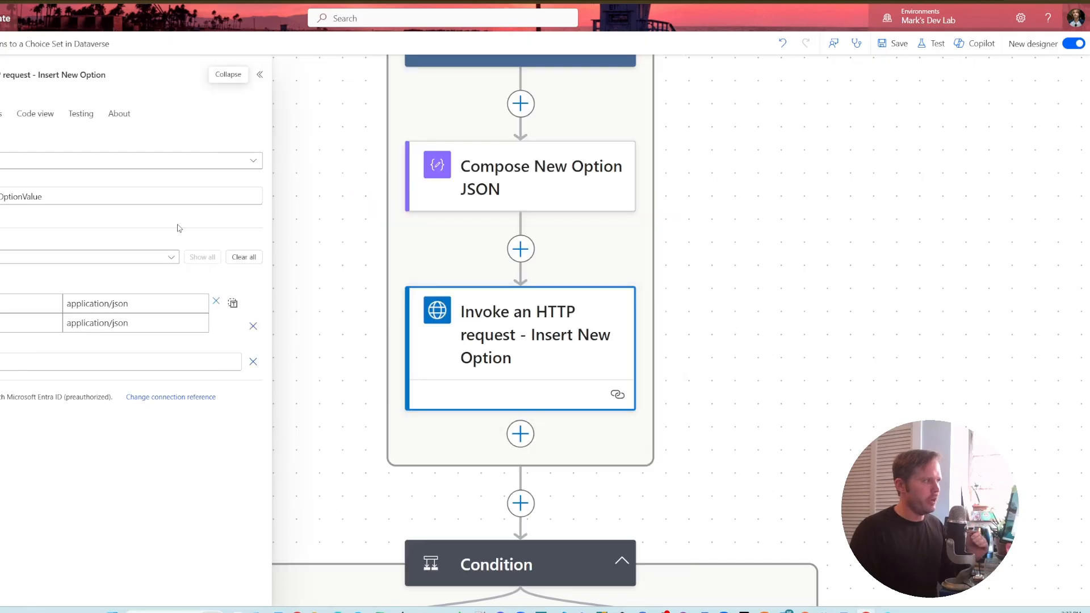
pyautogui.moveTo(62, 195); pyautogui.dragTo(4, 197)
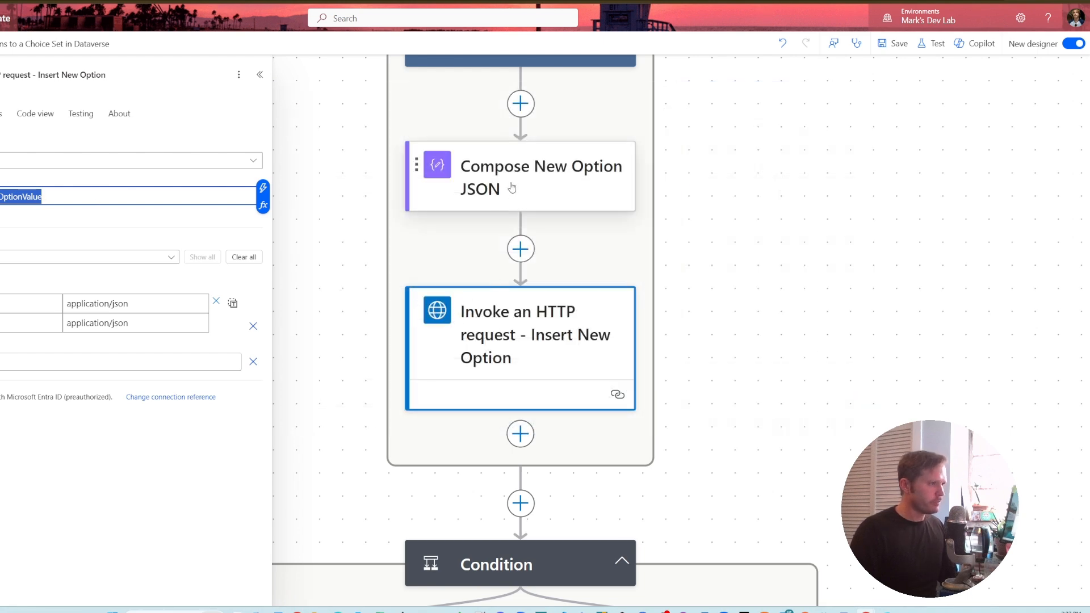
# Step: Open Compose New Option JSON and examine the expression used for the Value property
pyautogui.click(513, 186)
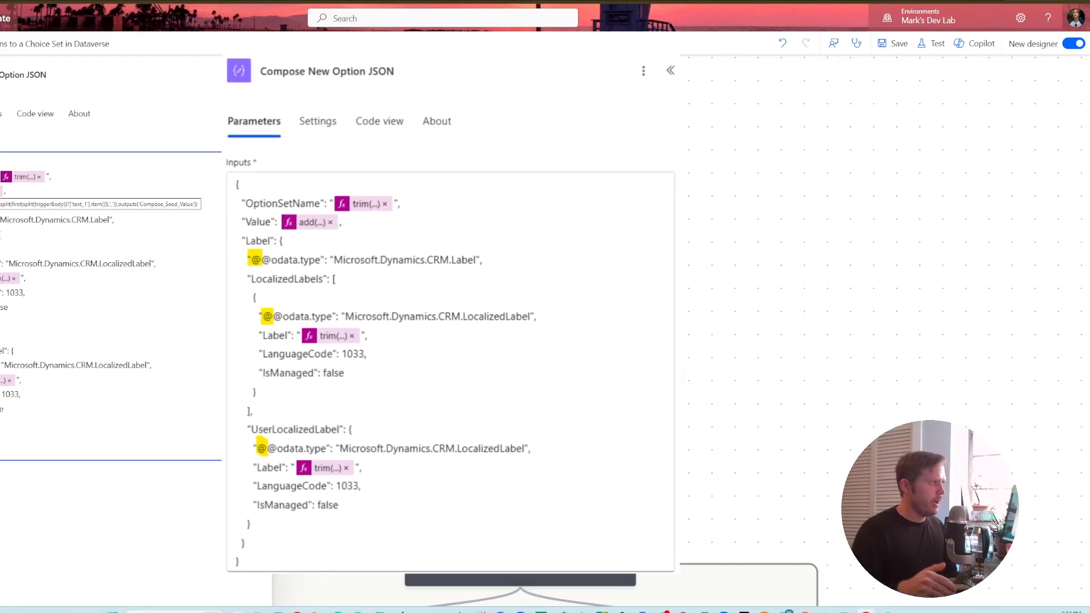
pyautogui.click(2, 191)
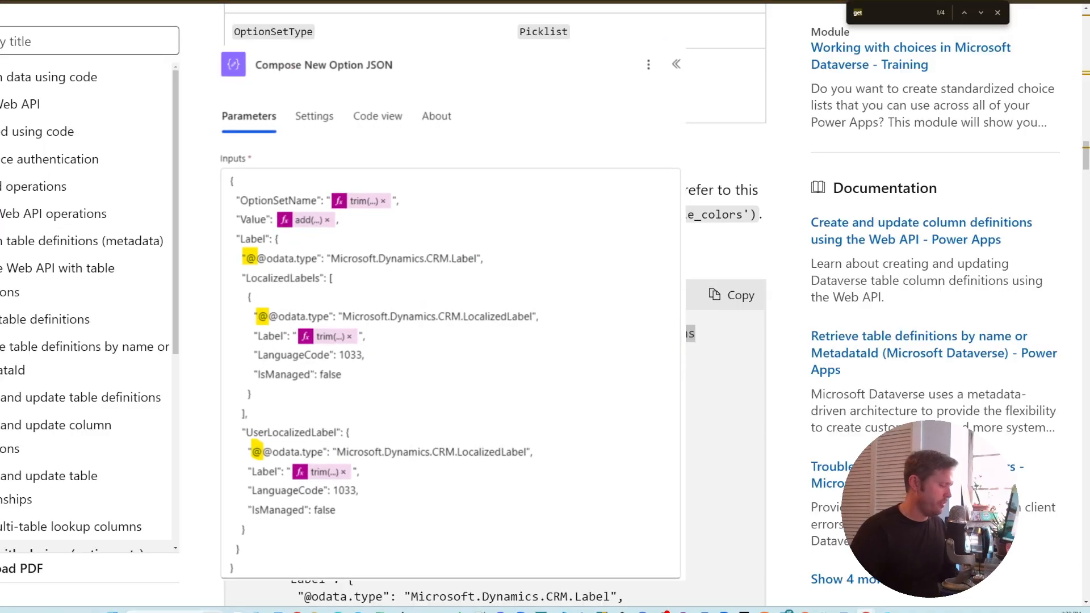
# Step: In the Dataverse Web API documentation, find "insert" on the page and highlight the Label entries in the sample request body
pyautogui.write('inser')
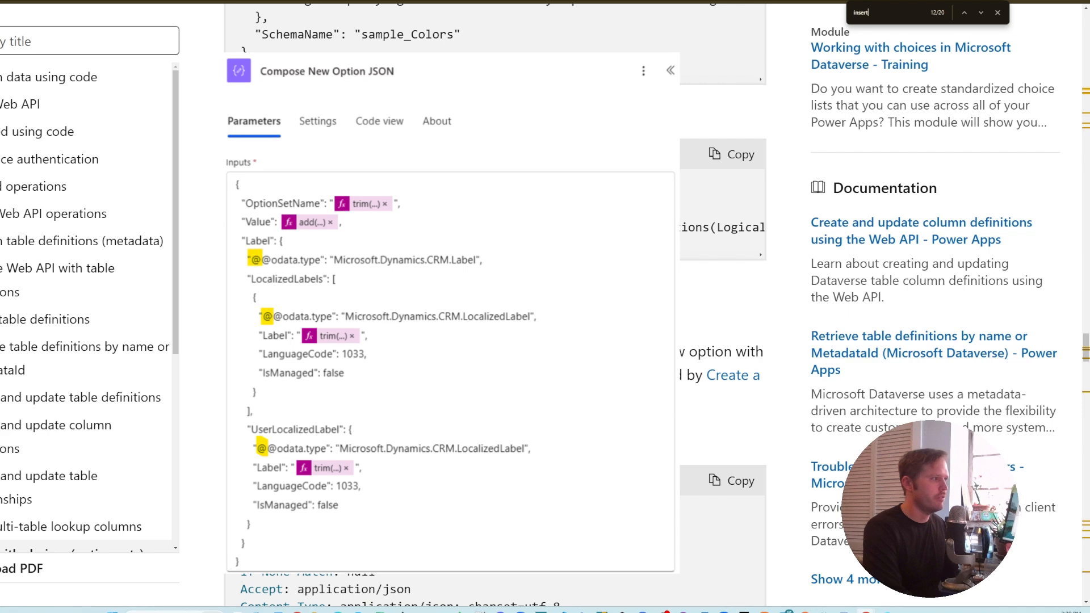
pyautogui.write('t')
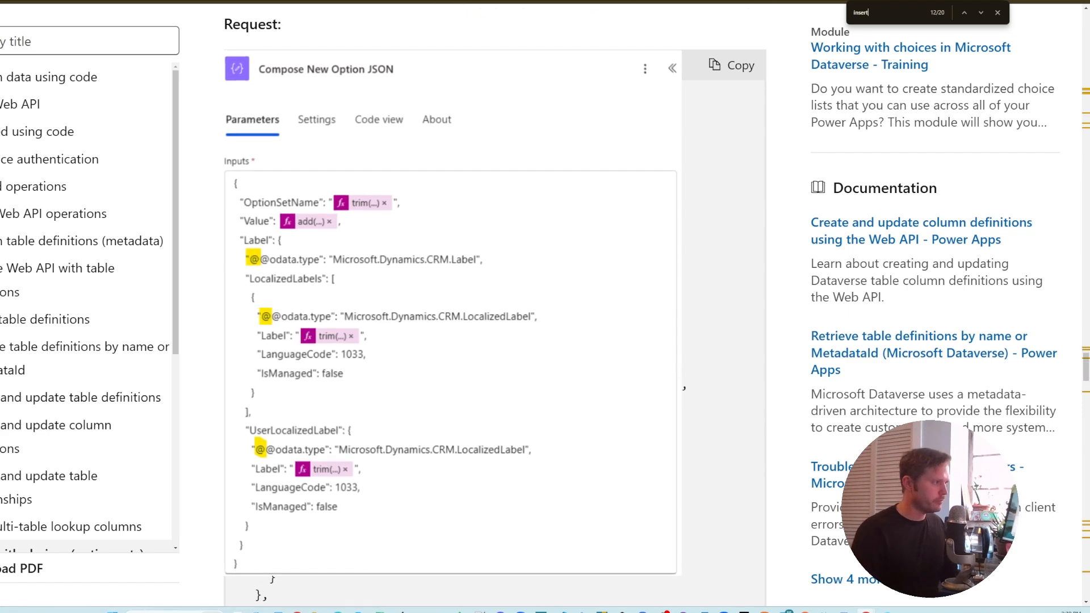
pyautogui.scroll(-1, 336, 452)
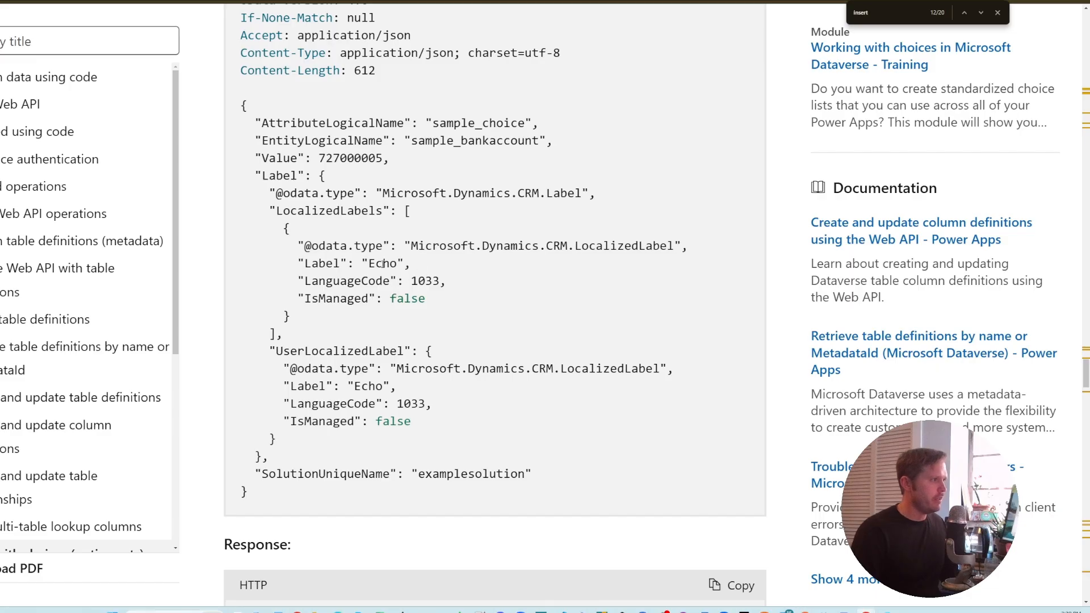
pyautogui.doubleClick(377, 262)
pyautogui.doubleClick(370, 386)
pyautogui.doubleClick(307, 386)
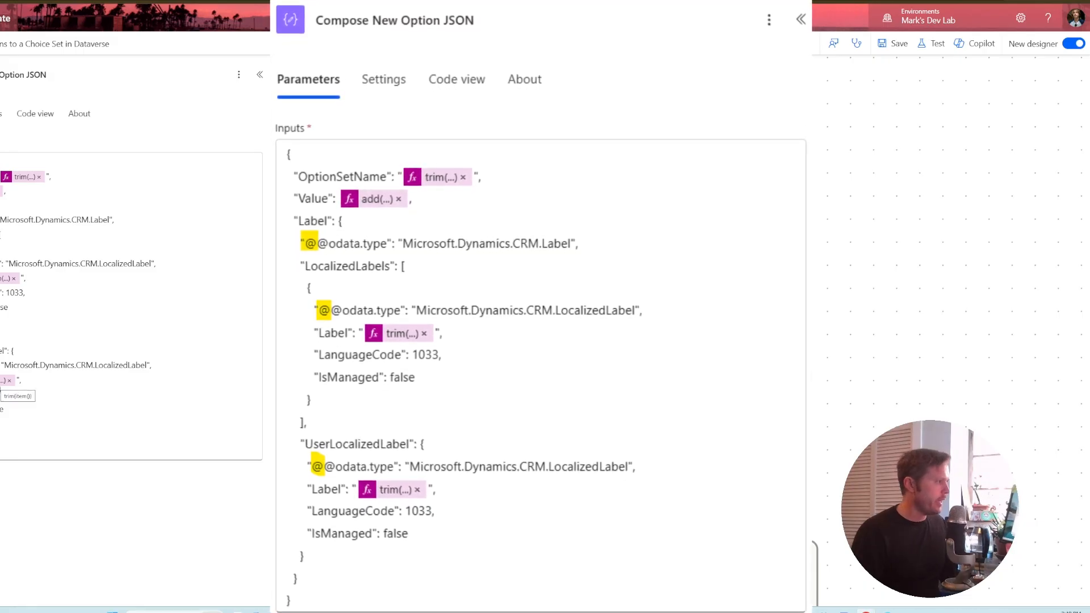
# Step: Back in the flow, inspect the UserLocalizedLabel expression in Compose New Option JSON and review the Insert New Option request's parameters
pyautogui.click(1, 392)
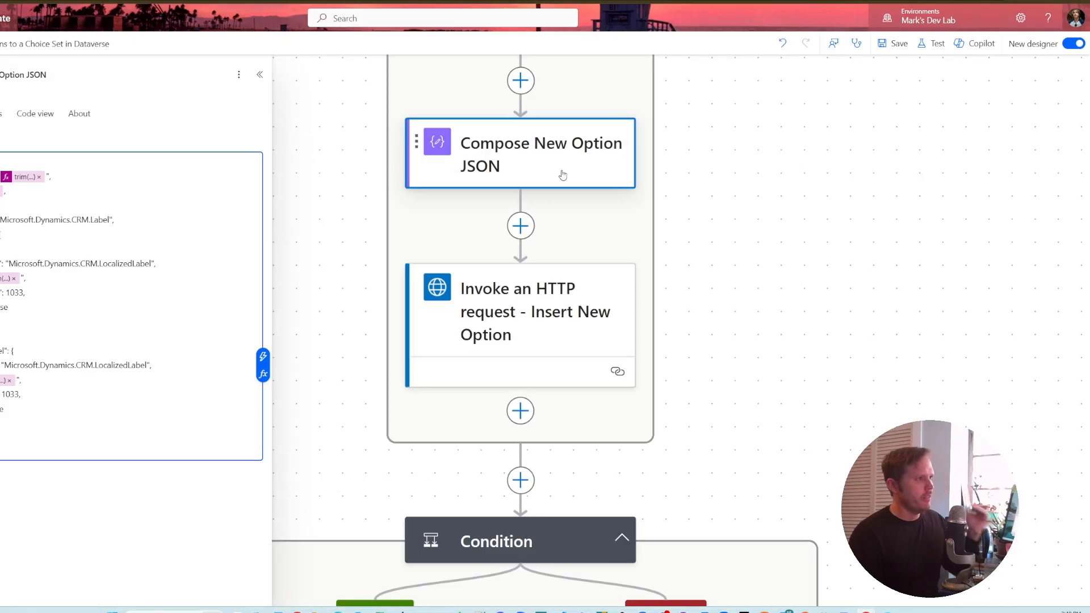
pyautogui.click(500, 312)
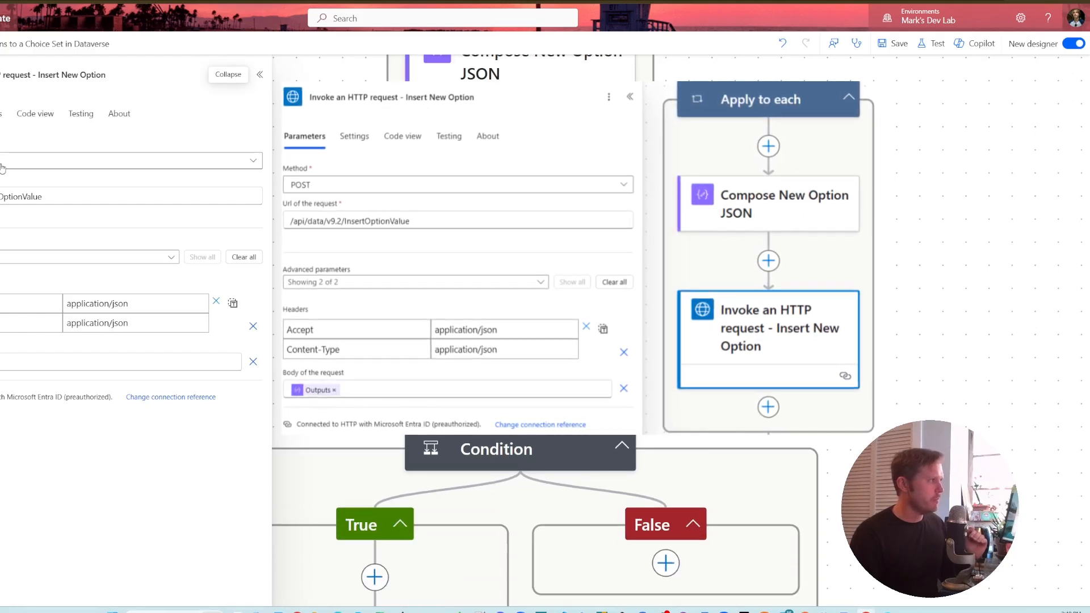
pyautogui.scroll(6, 522, 284)
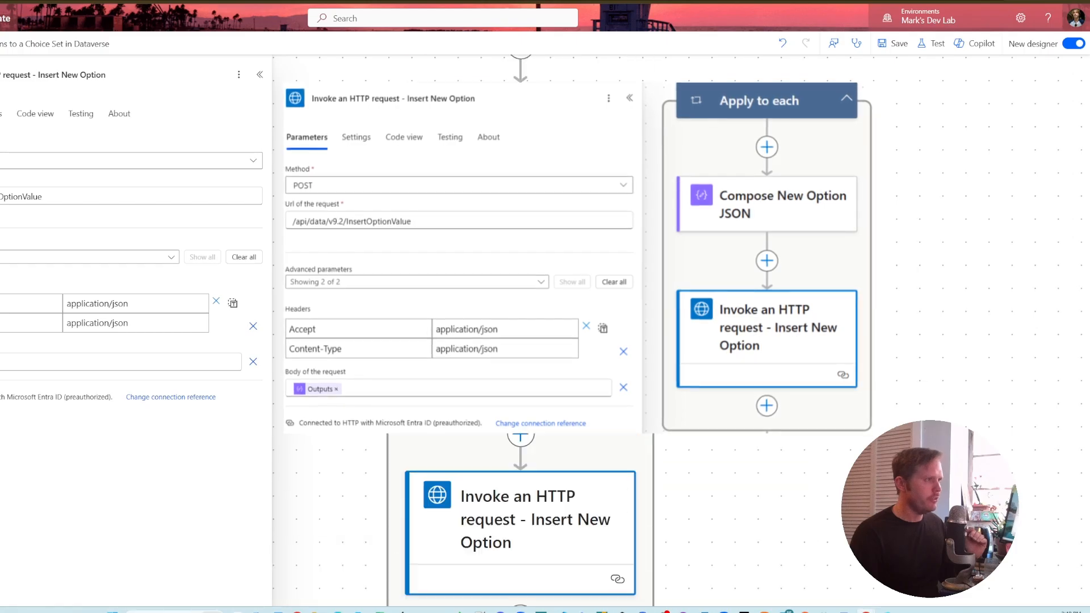
pyautogui.scroll(-6, 521, 511)
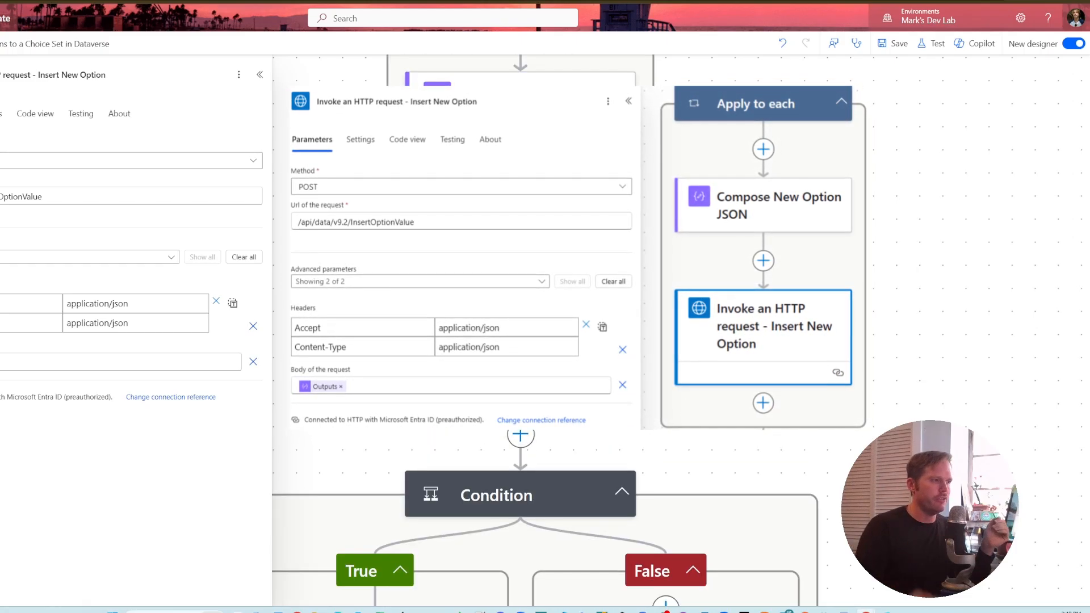
# Step: Open the Condition after the loop and examine its check on the alphabetical resort input
pyautogui.scroll(-1, 521, 511)
pyautogui.scroll(-5, 855, 138)
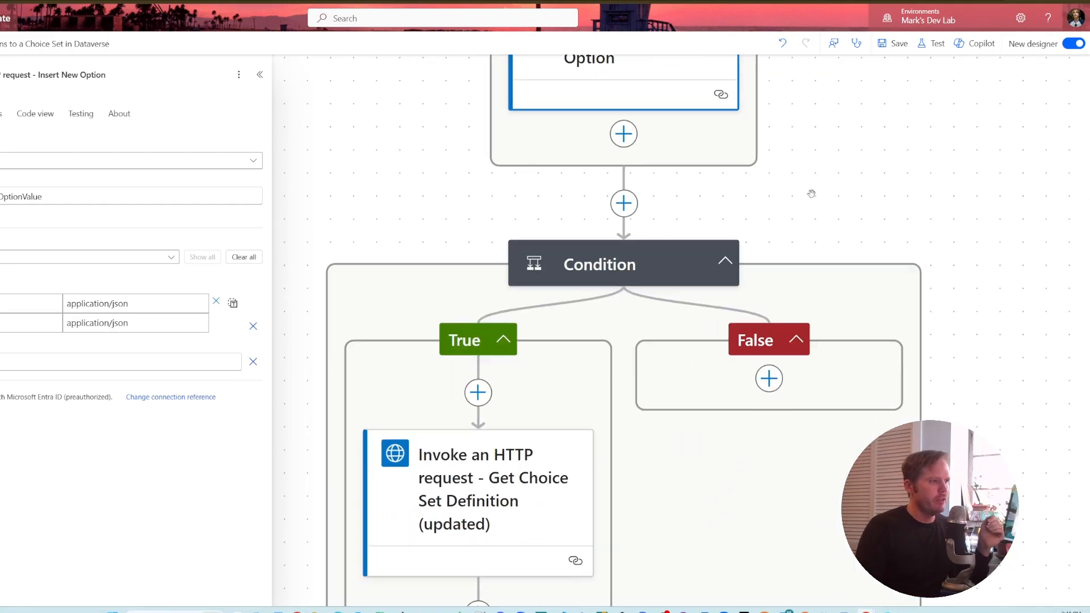
pyautogui.scroll(-1, 856, 138)
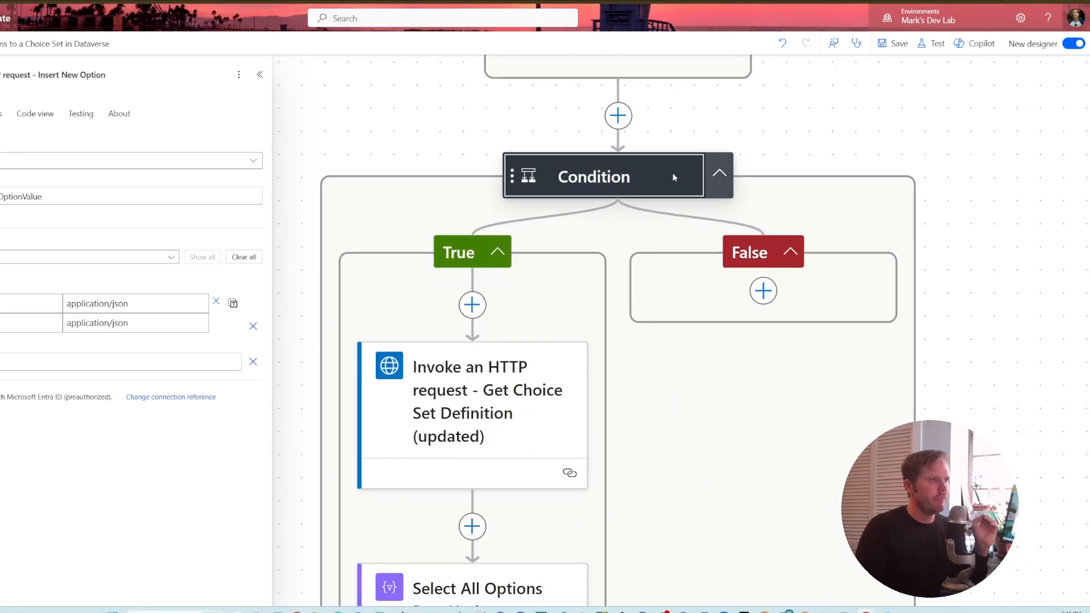
pyautogui.click(534, 183)
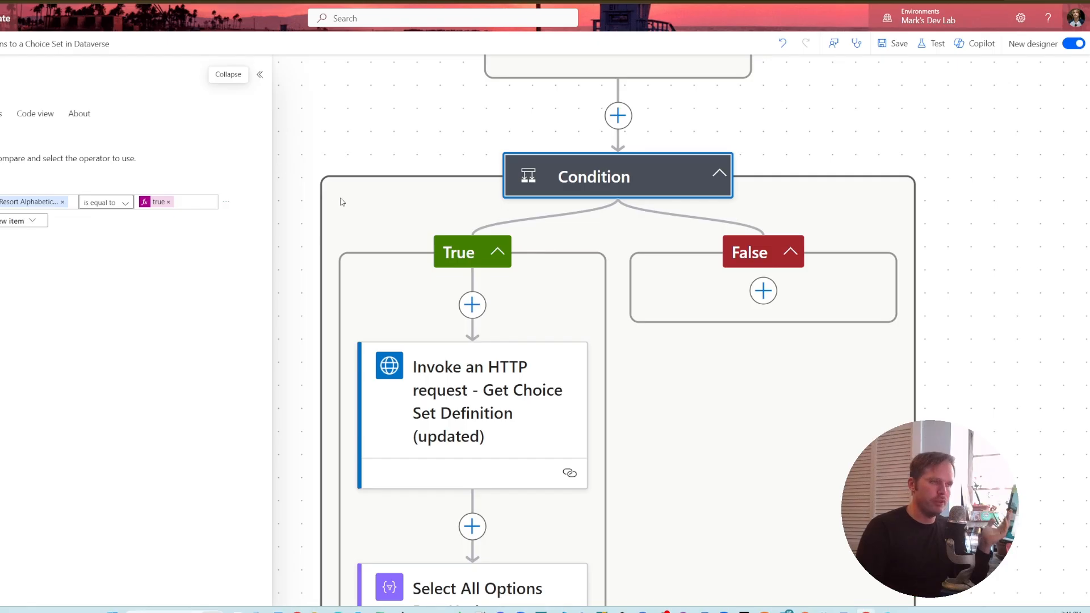
# Step: Open the Get Choice Set Definition (updated) request in the Condition's True branch to examine its URL
pyautogui.scroll(-3, 591, 294)
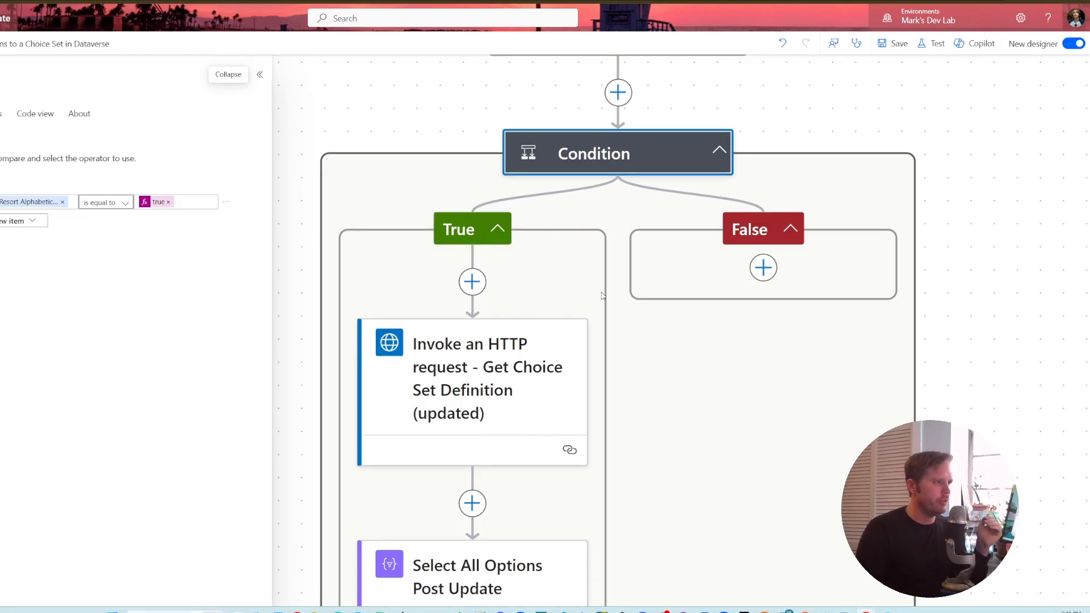
pyautogui.click(570, 265)
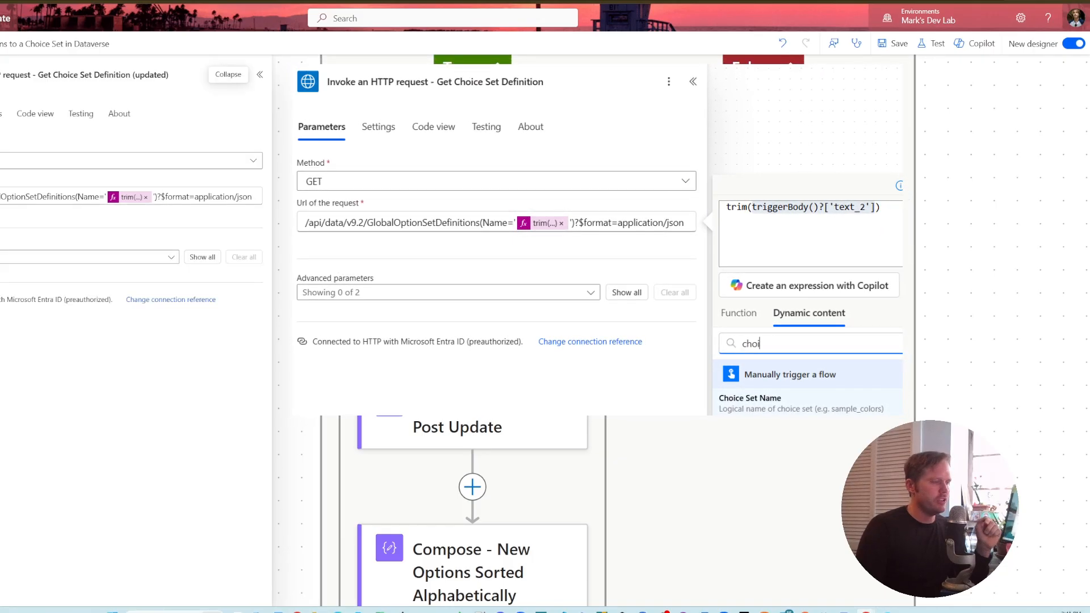
# Step: Highlight GlobalOptionSetDefinitions in the updated request's URL, then open the Select All Options Post Update action
pyautogui.doubleClick(29, 198)
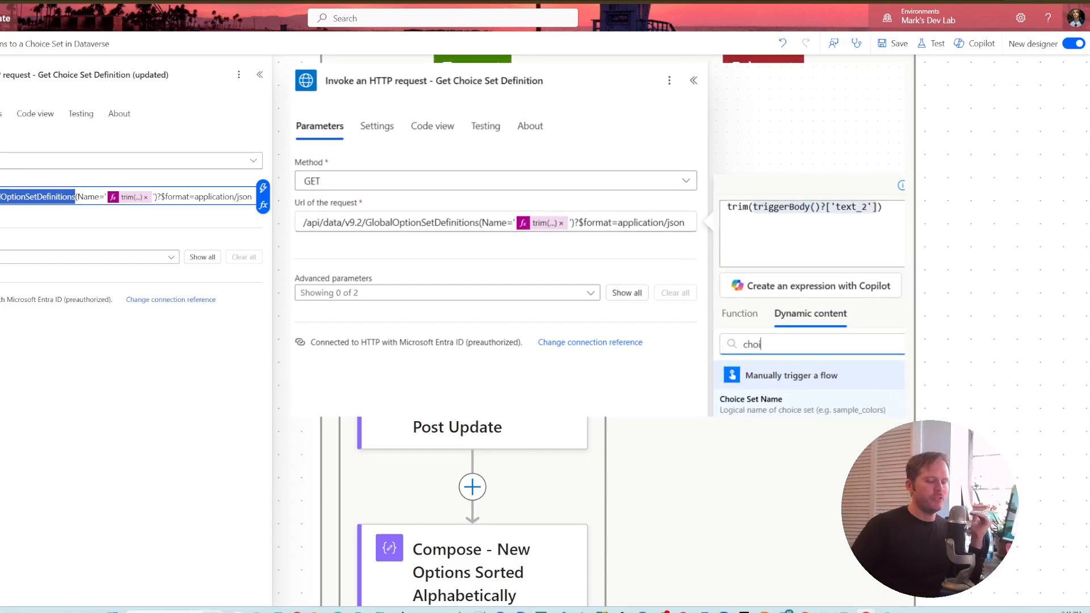
pyautogui.scroll(-2, 498, 323)
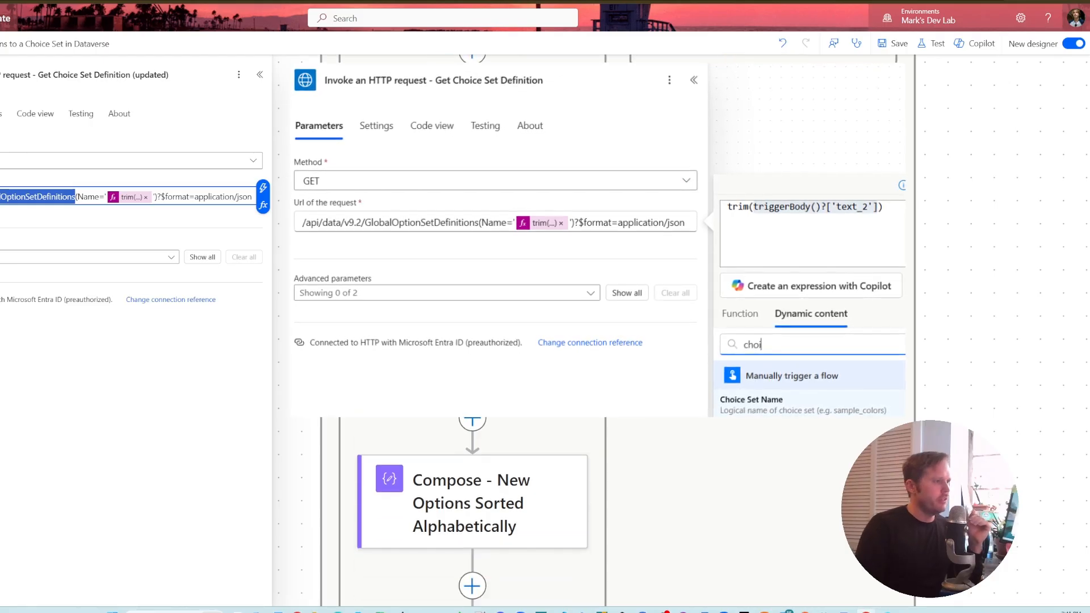
pyautogui.click(498, 323)
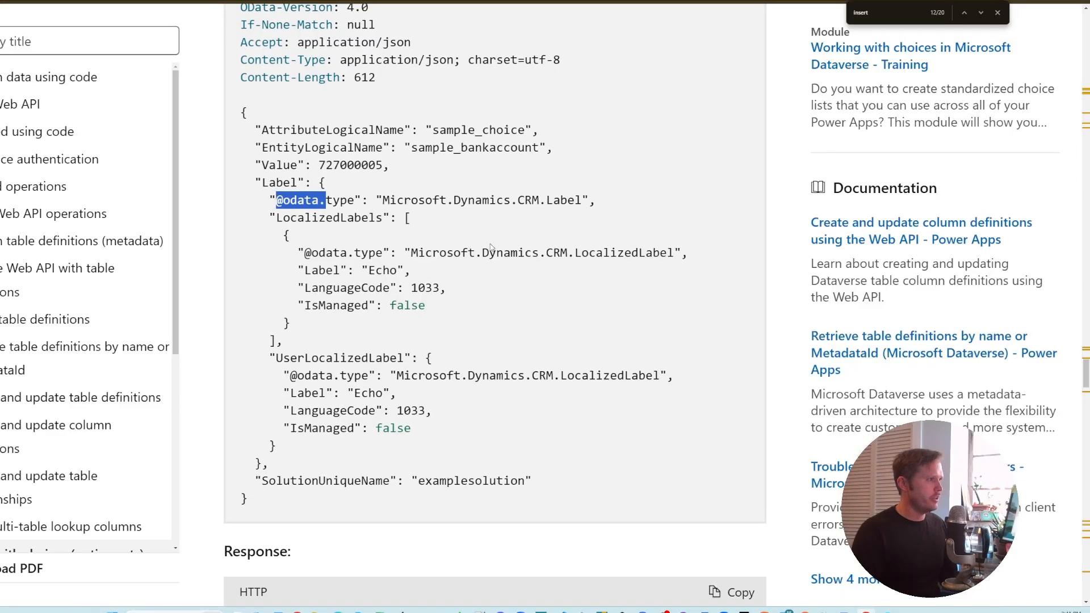
# Step: In the Dataverse Web API documentation, find the Options array in the sample request that creates a global choice
pyautogui.scroll(4, 467, 261)
pyautogui.scroll(10, 467, 261)
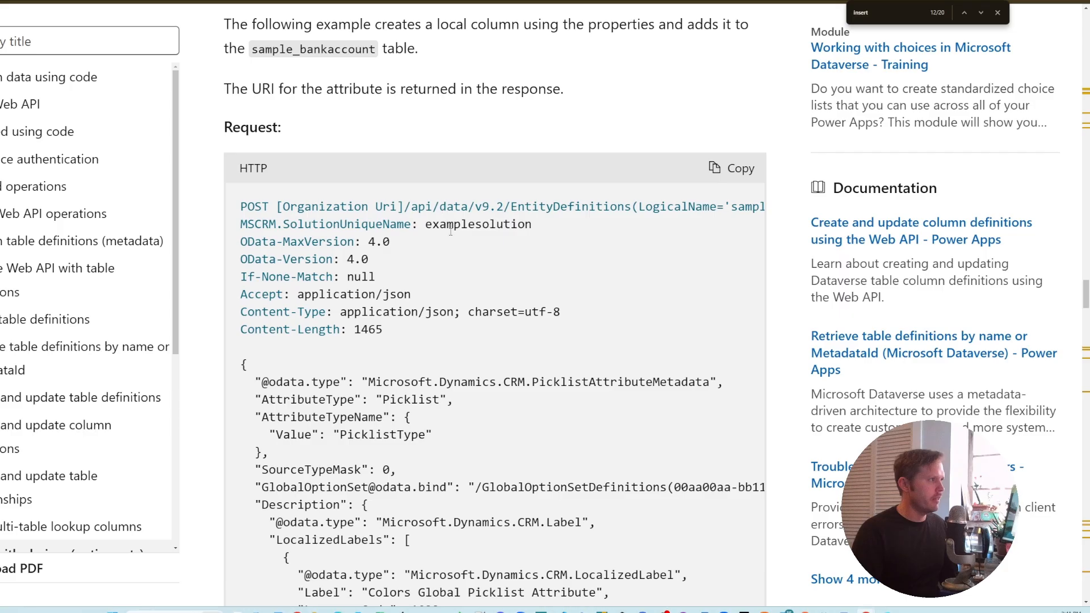
pyautogui.scroll(-5, 521, 235)
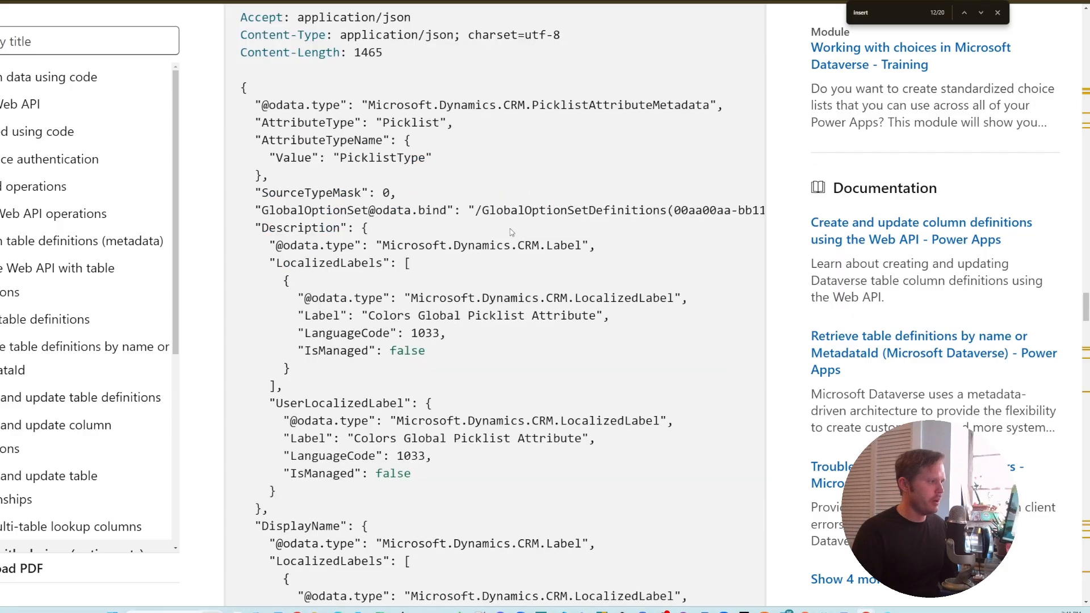
pyautogui.scroll(20, 513, 232)
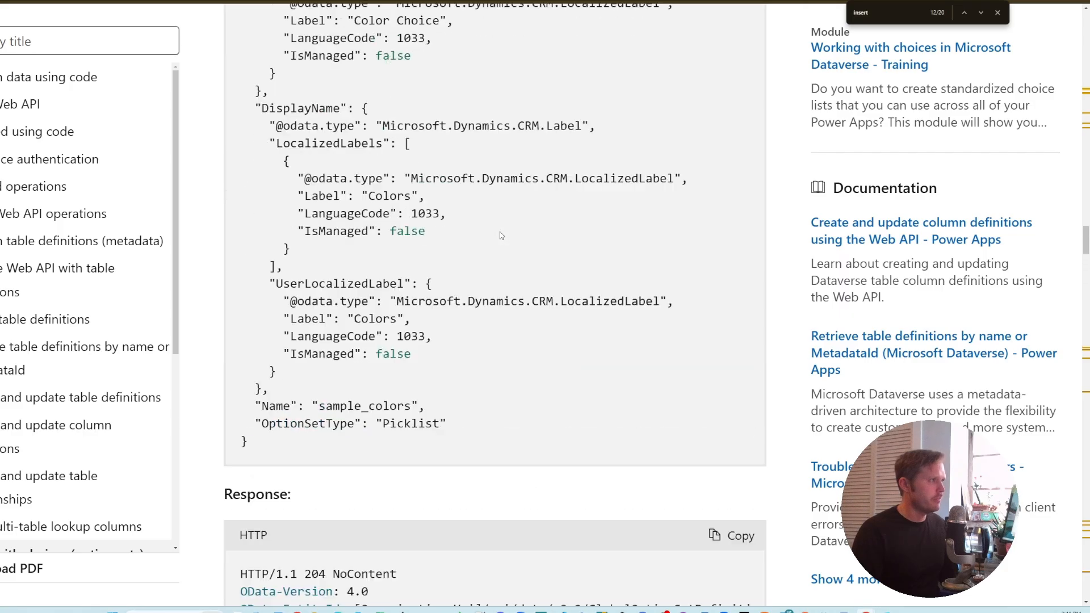
pyautogui.scroll(12, 499, 231)
pyautogui.scroll(14, 497, 235)
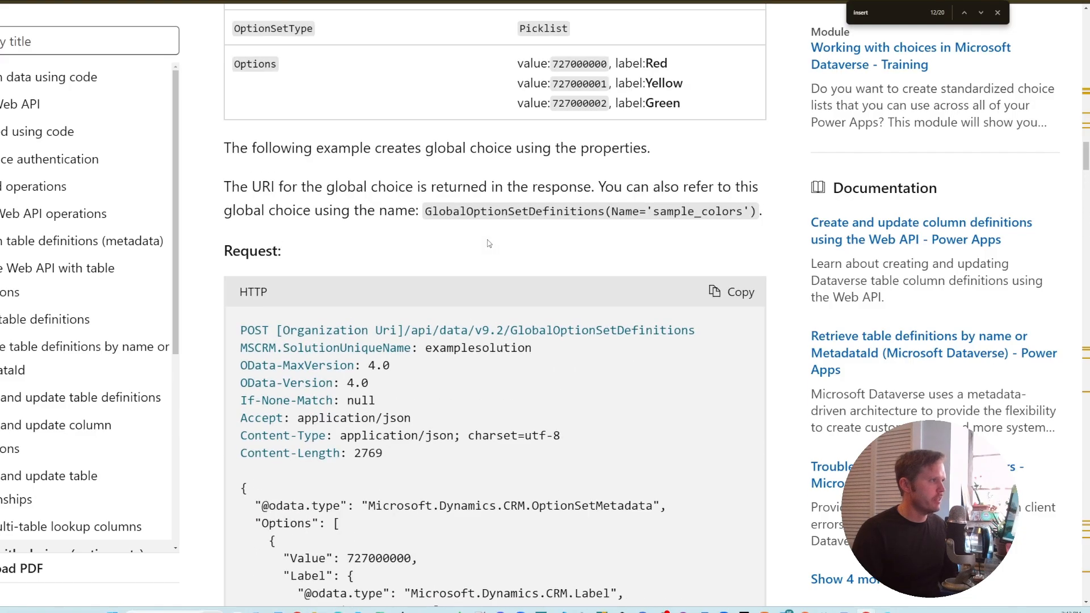
pyautogui.scroll(-3, 488, 243)
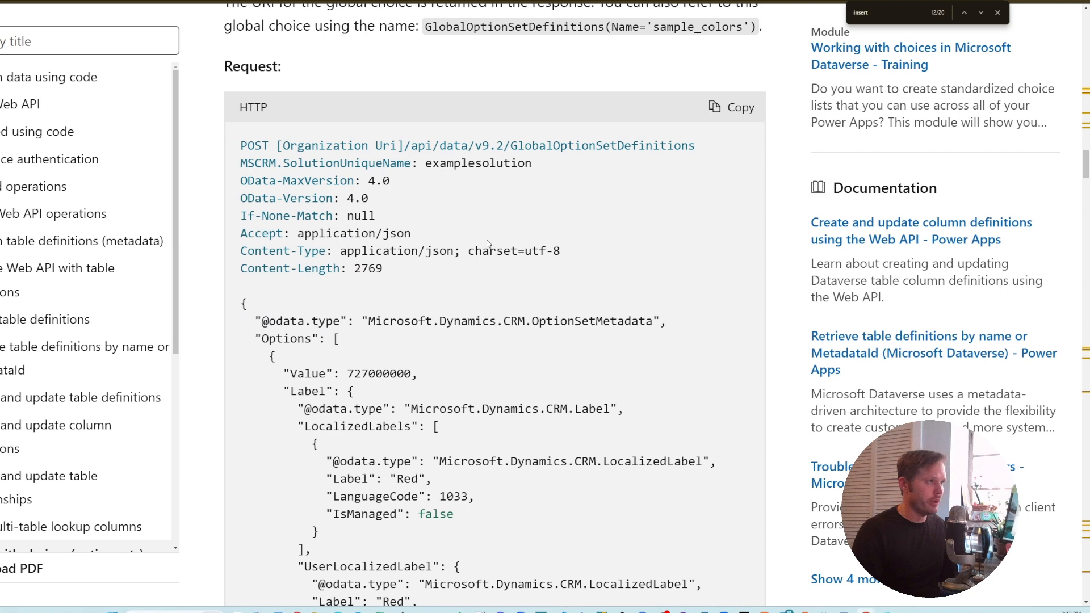
pyautogui.scroll(-4, 487, 243)
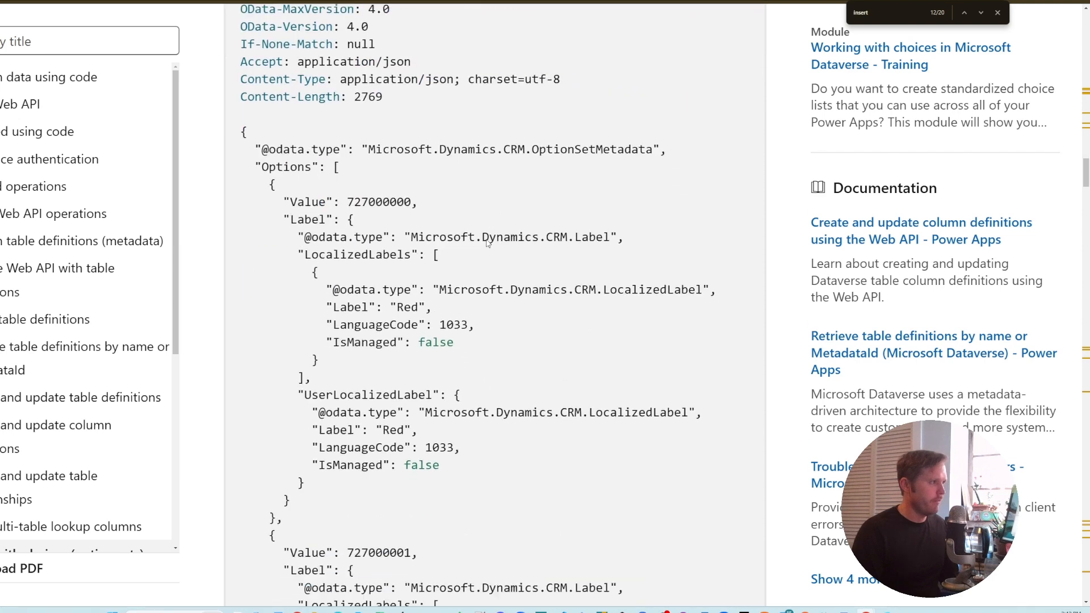
pyautogui.scroll(-1, 486, 238)
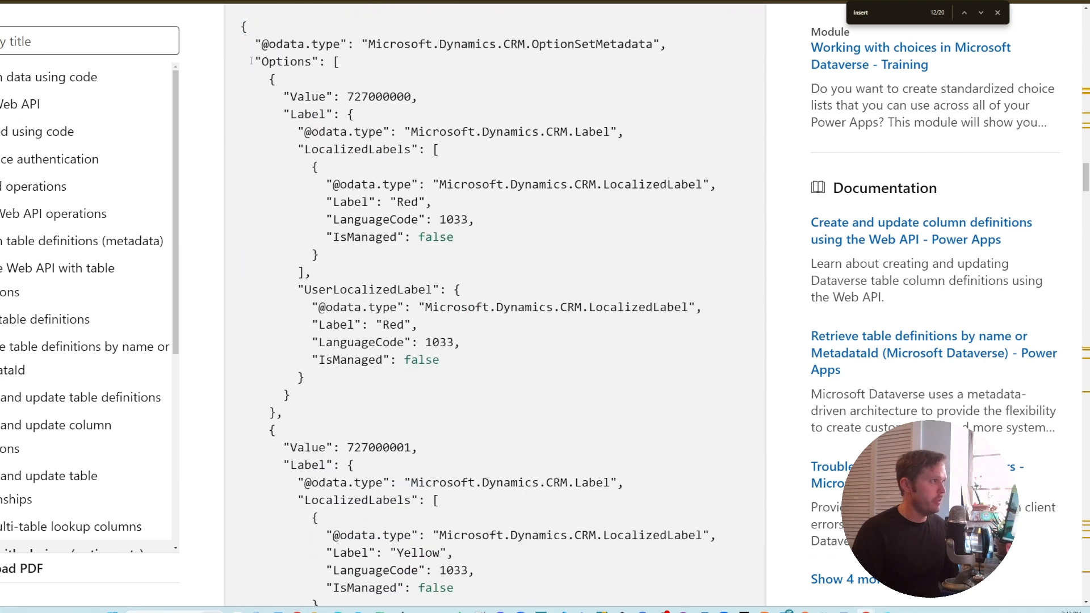
# Step: Highlight the Options array, its first option object and that option's UserLocalizedLabel entry in the sample request body
pyautogui.moveTo(255, 61); pyautogui.dragTo(381, 420)
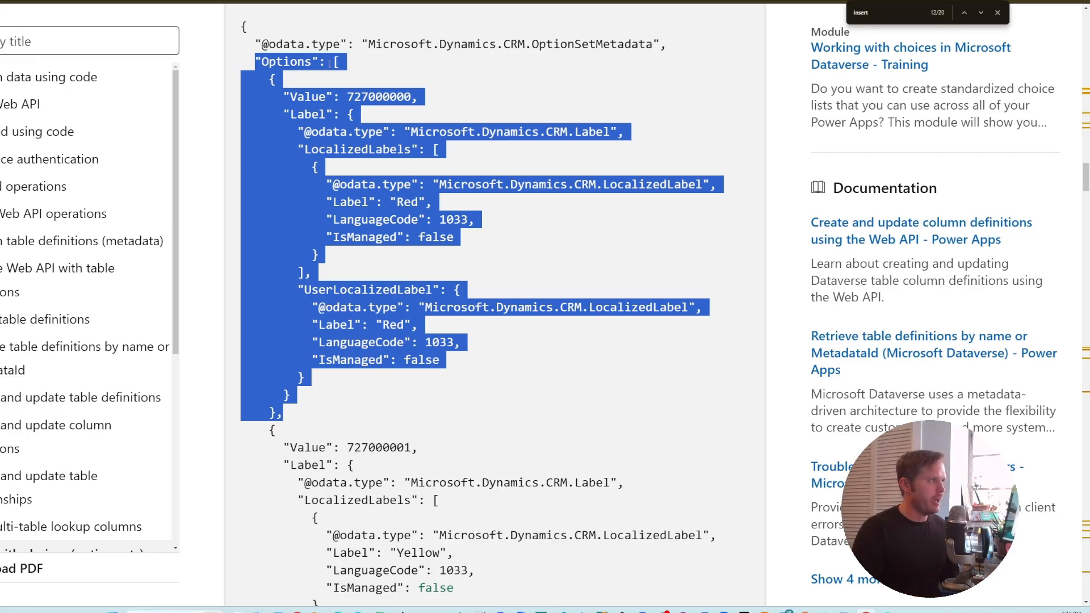
pyautogui.click(309, 66)
pyautogui.moveTo(268, 77); pyautogui.dragTo(275, 413)
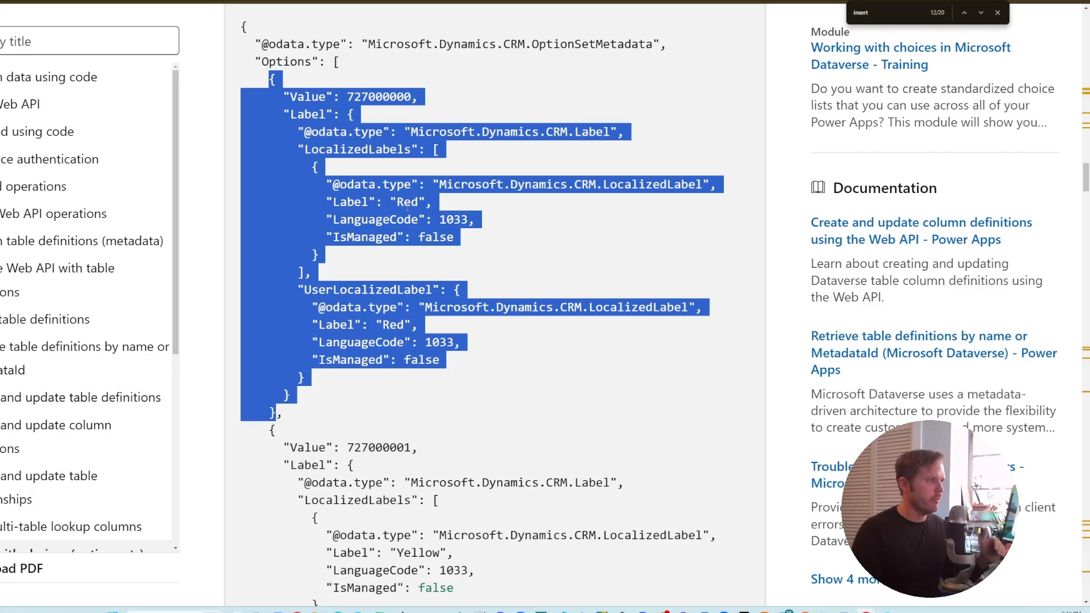
pyautogui.doubleClick(313, 289)
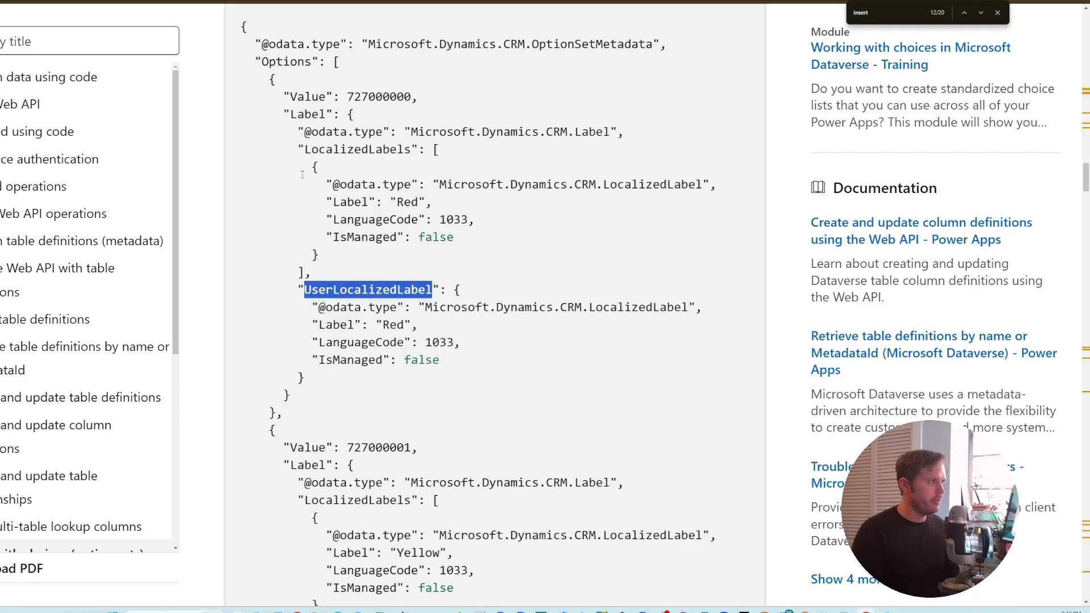
pyautogui.tripleClick(358, 289)
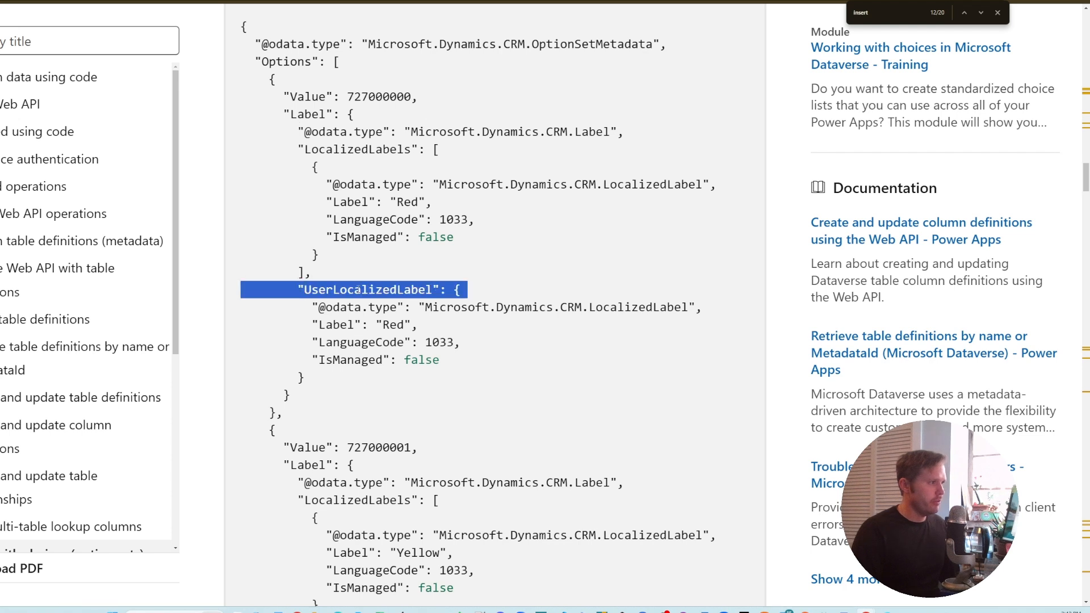
pyautogui.click(378, 291)
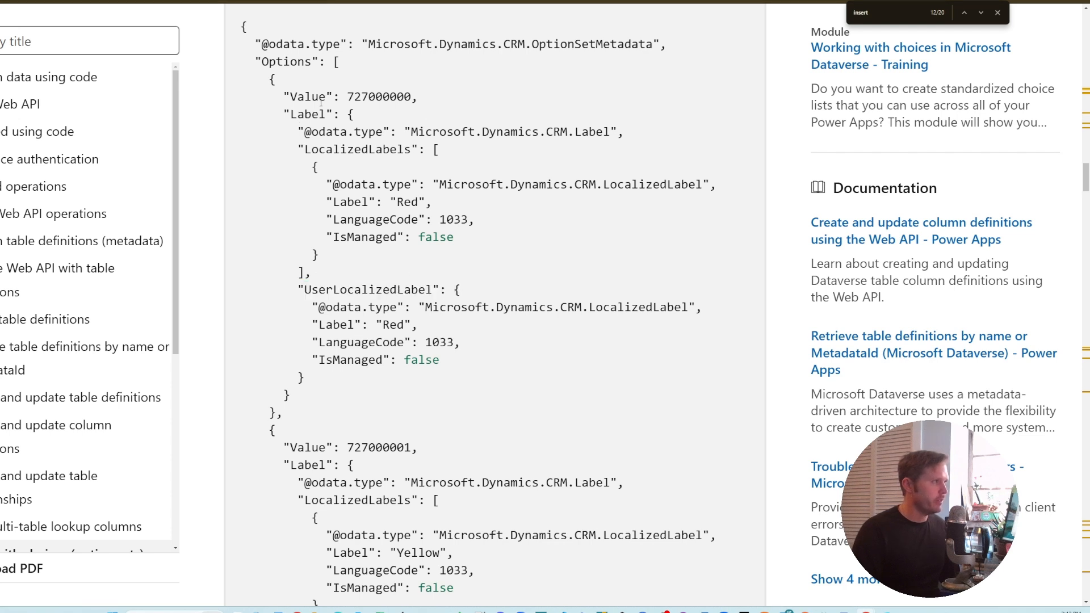
pyautogui.scroll(1, 372, 139)
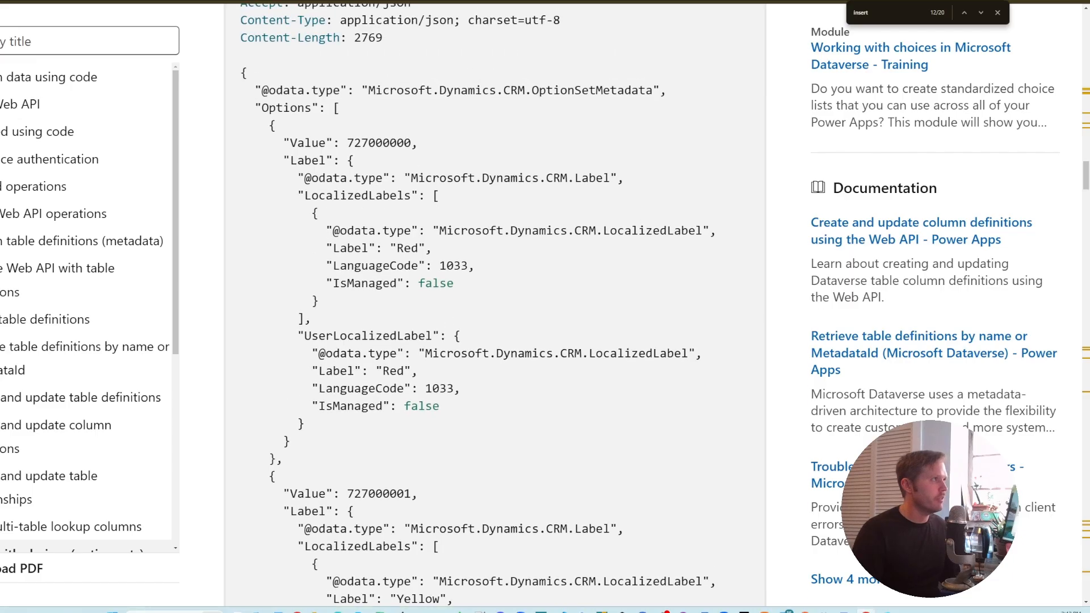
# Step: Back in the flow, enter @{item()?['Label/UserLocalizedLabel/Label']} as a Label expression in Select All Options Post Update and highlight its path segments
pyautogui.click(431, 1)
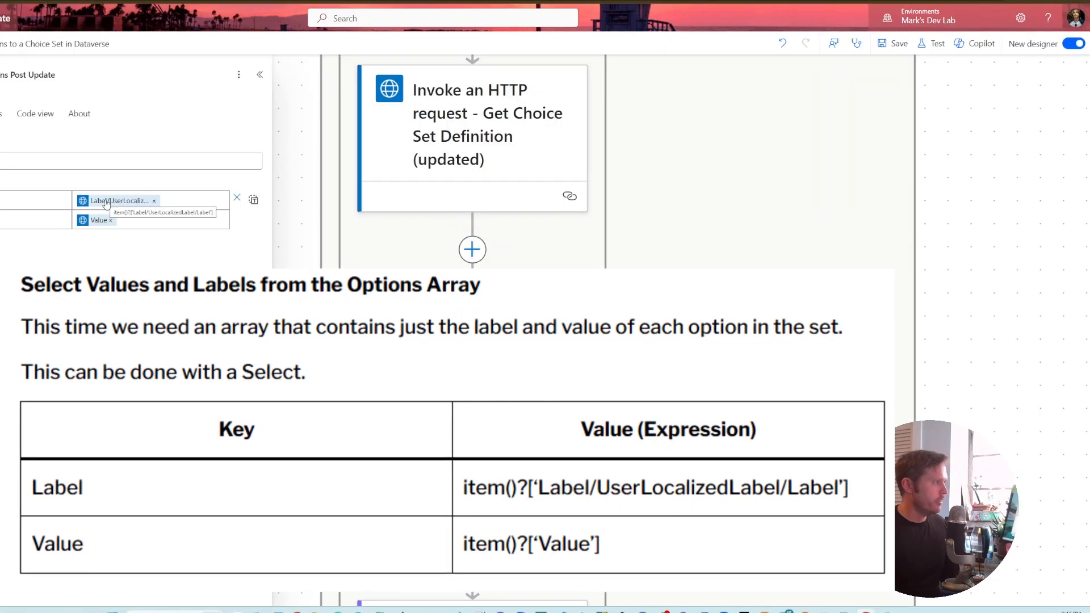
pyautogui.click(149, 205)
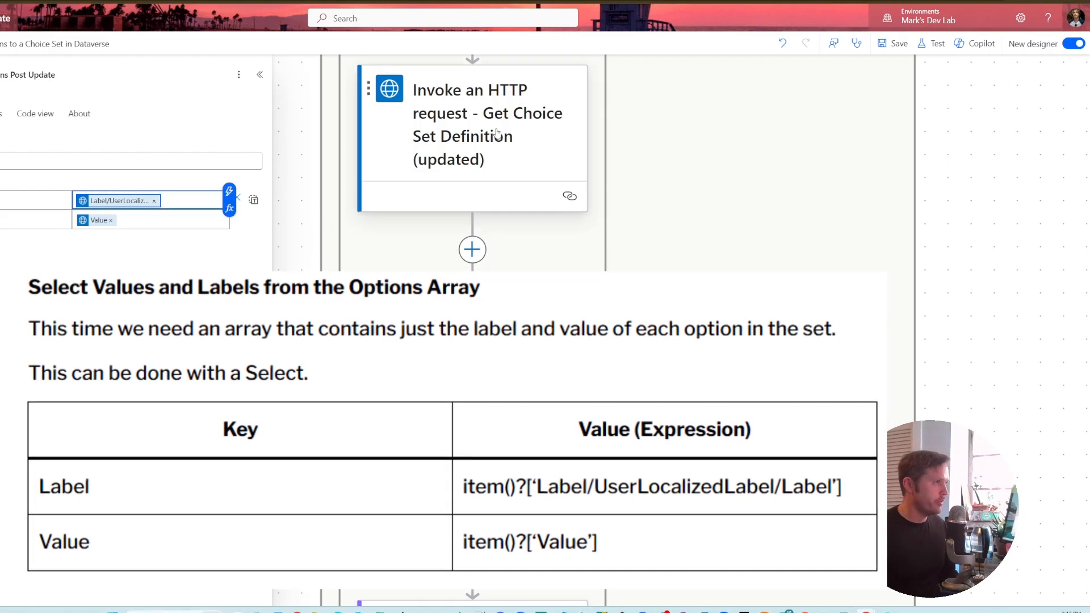
pyautogui.click(229, 209)
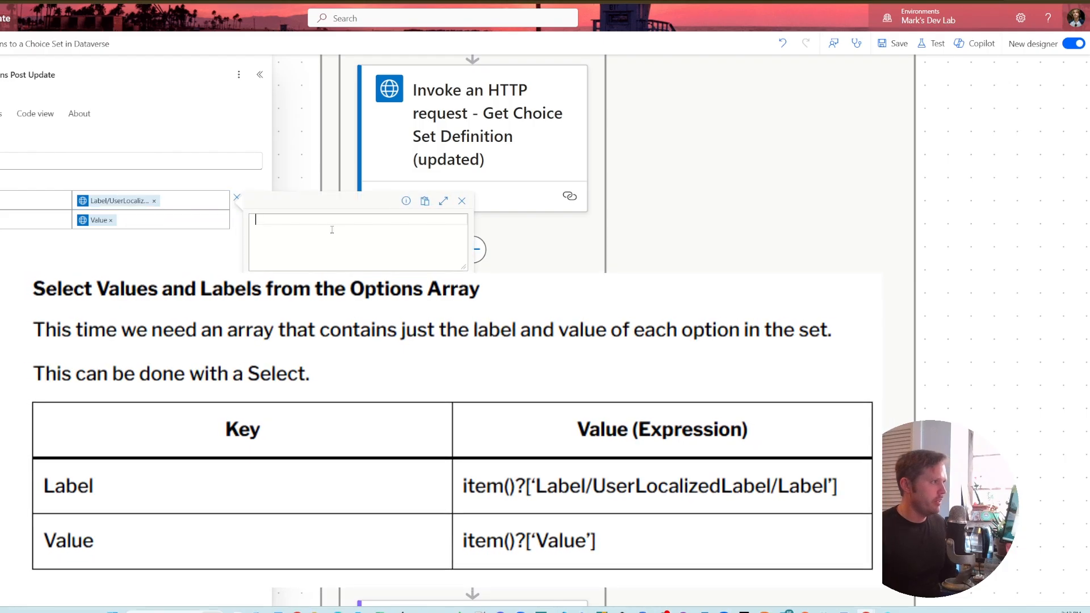
pyautogui.write("@{item()?['Label/UserLocalizedLabel/Label']}")
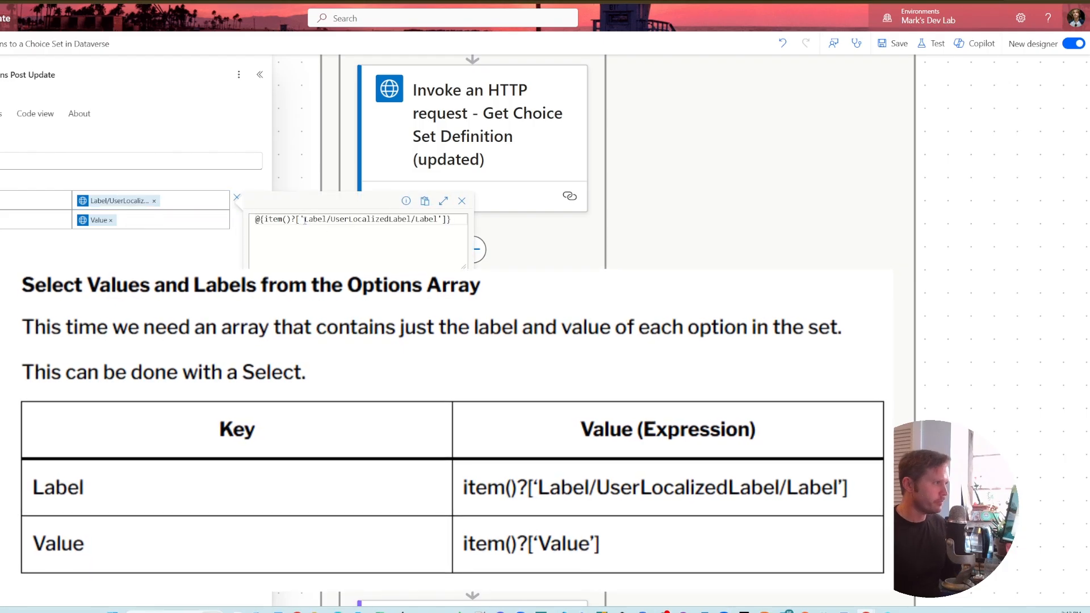
pyautogui.click(297, 222)
pyautogui.click(297, 222)
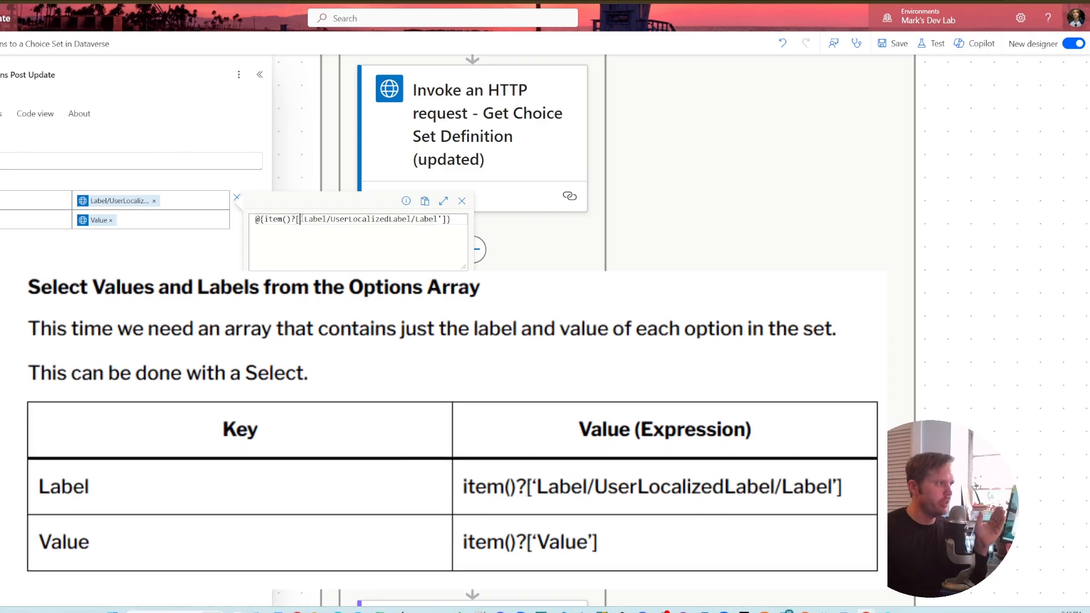
pyautogui.click(306, 220)
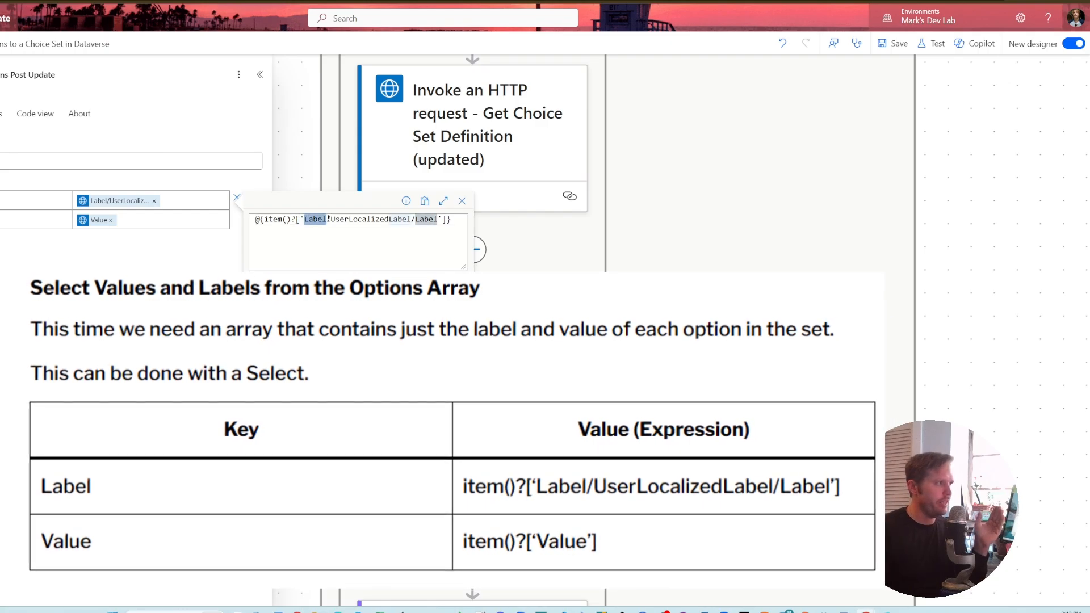
pyautogui.doubleClick(346, 219)
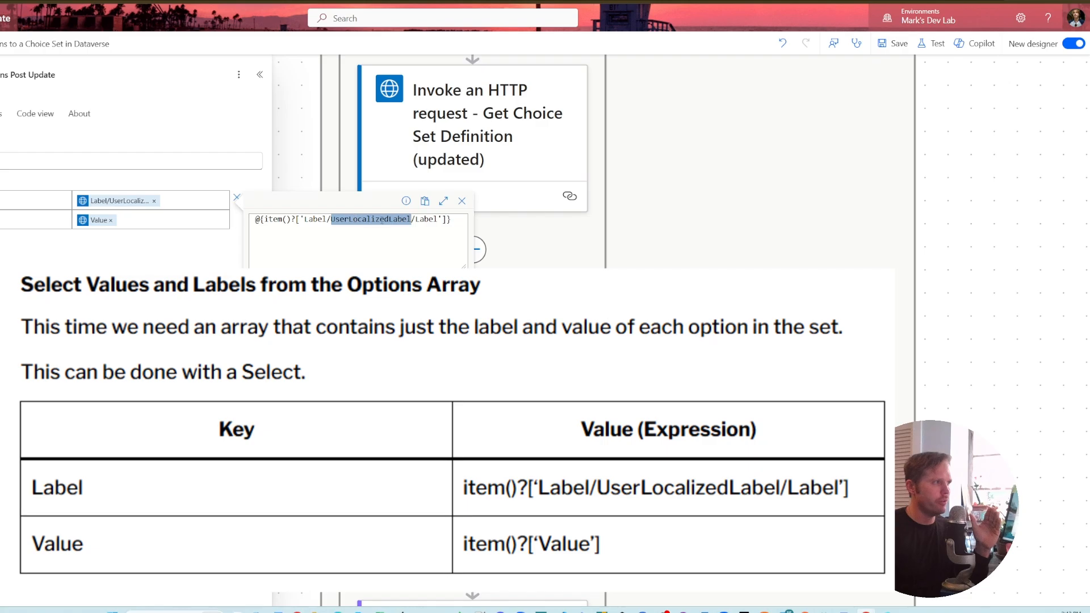
# Step: Strip the @{ } wrapper from the expression and apply item()?['Label/UserLocalizedLabel/Label'] as the Label mapping's value
pyautogui.click(453, 221)
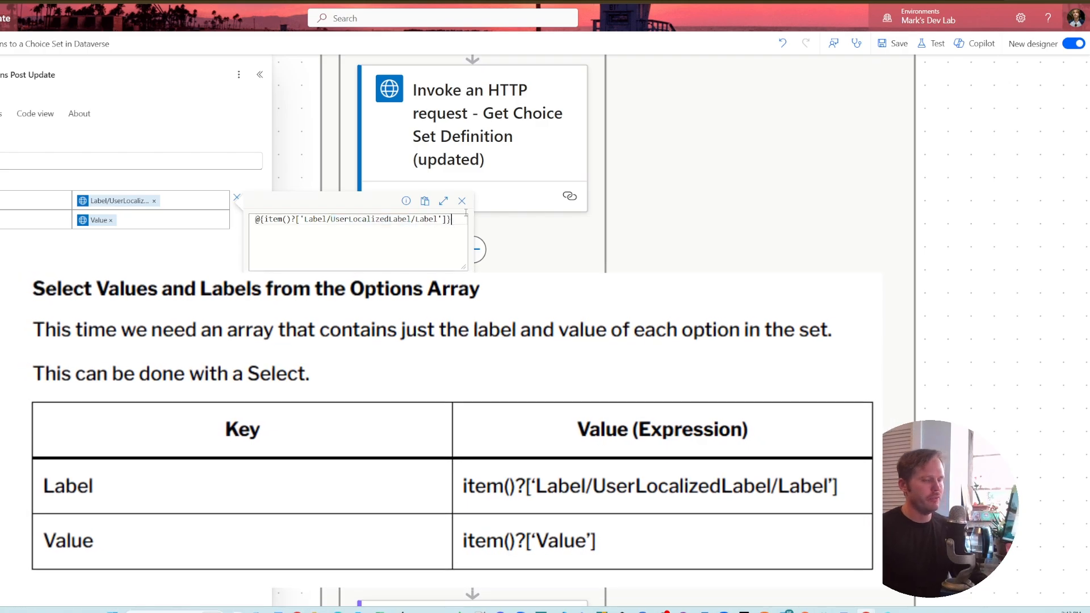
pyautogui.press('BackSpace')
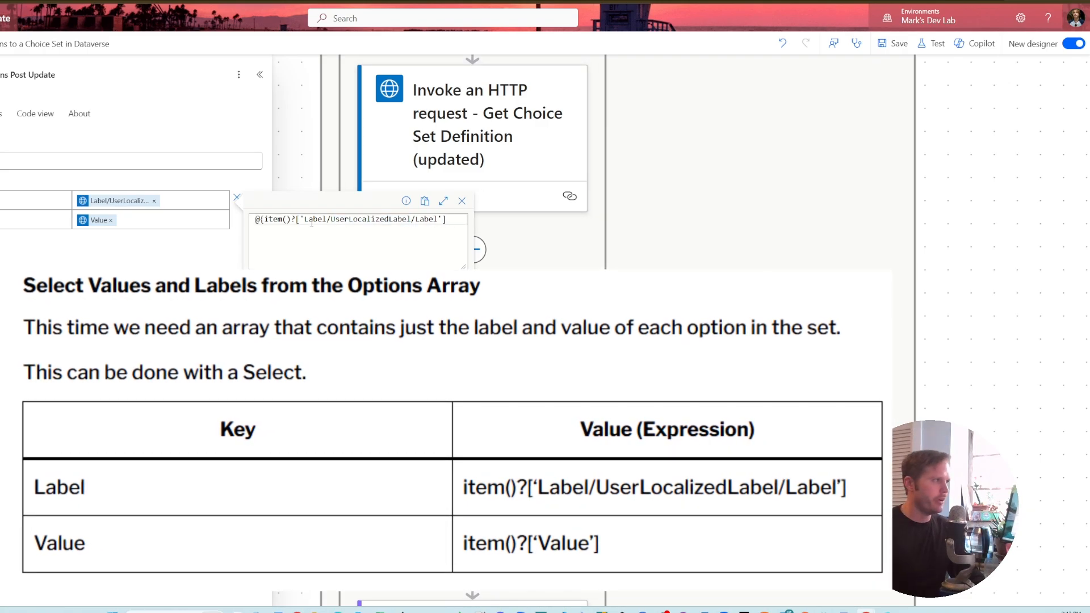
pyautogui.click(264, 219)
pyautogui.press('BackSpace')
pyautogui.press('BackSpace')
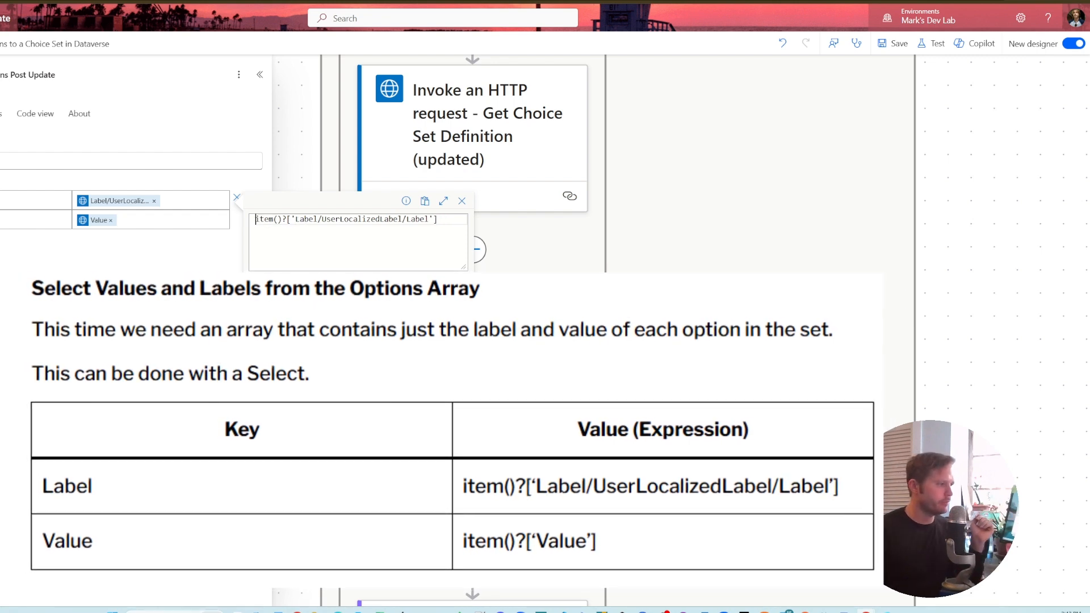
pyautogui.click(94, 203)
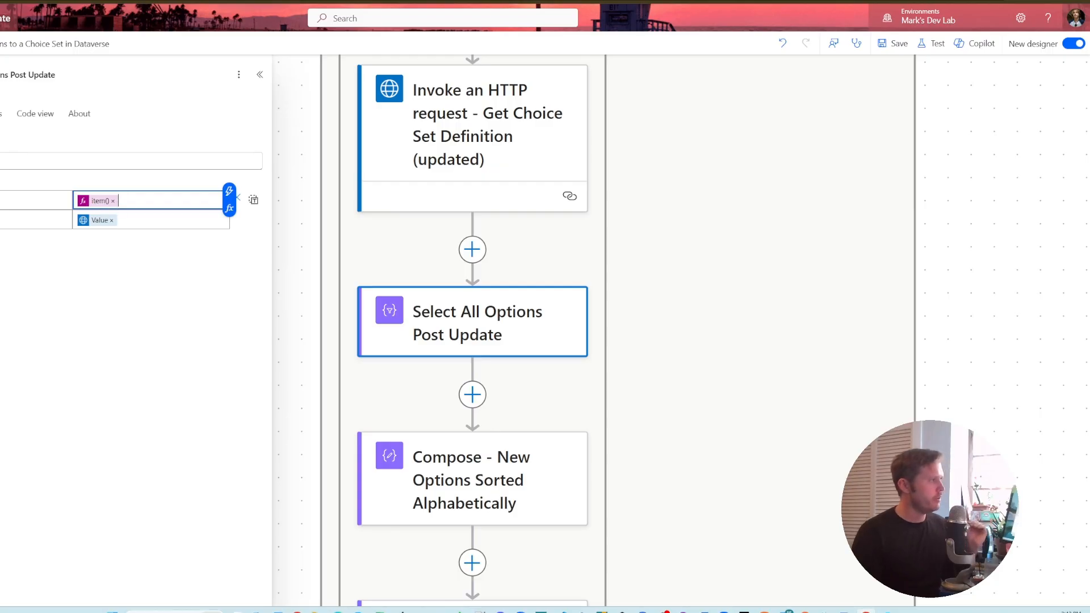
pyautogui.click(11, 201)
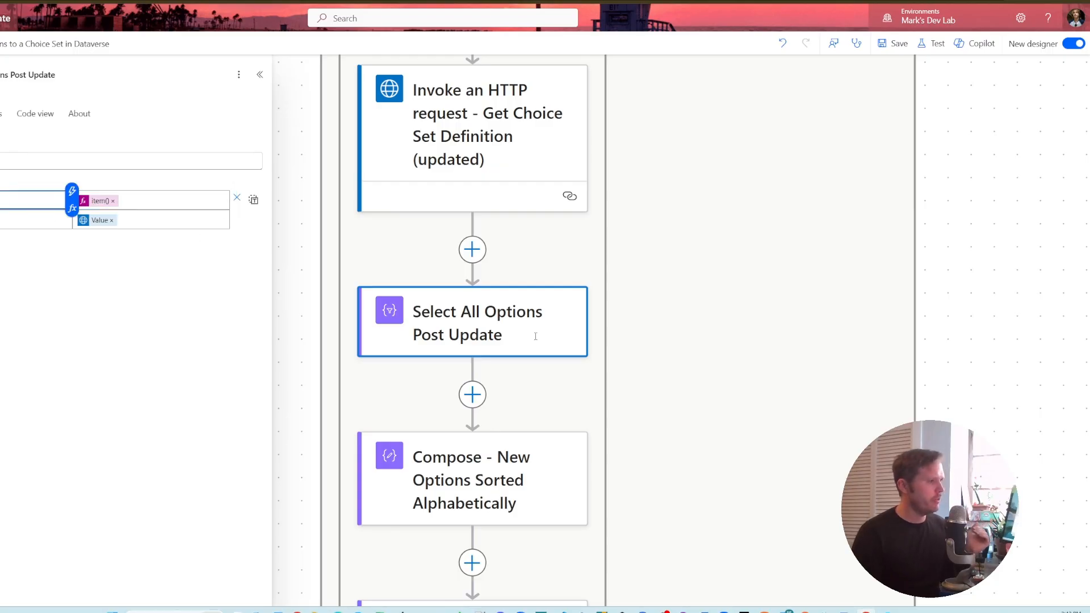
# Step: Open Compose - New Options Sorted Alphabetically and show its expression sort(body('Select_All_Options_Post_Update'),'Label')
pyautogui.scroll(-2, 535, 337)
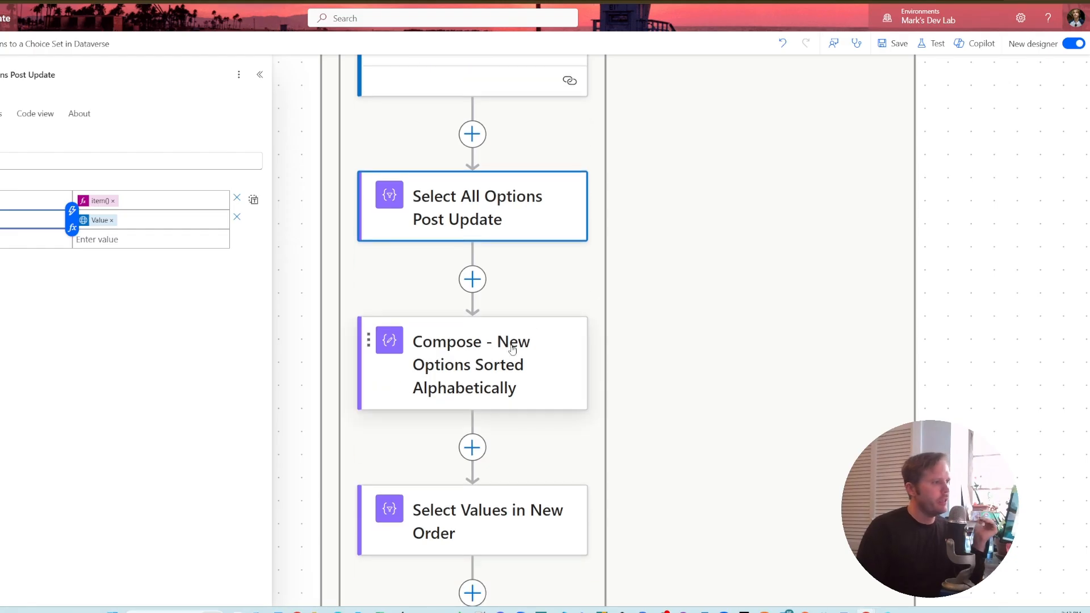
pyautogui.click(513, 349)
pyautogui.scroll(-1, 553, 276)
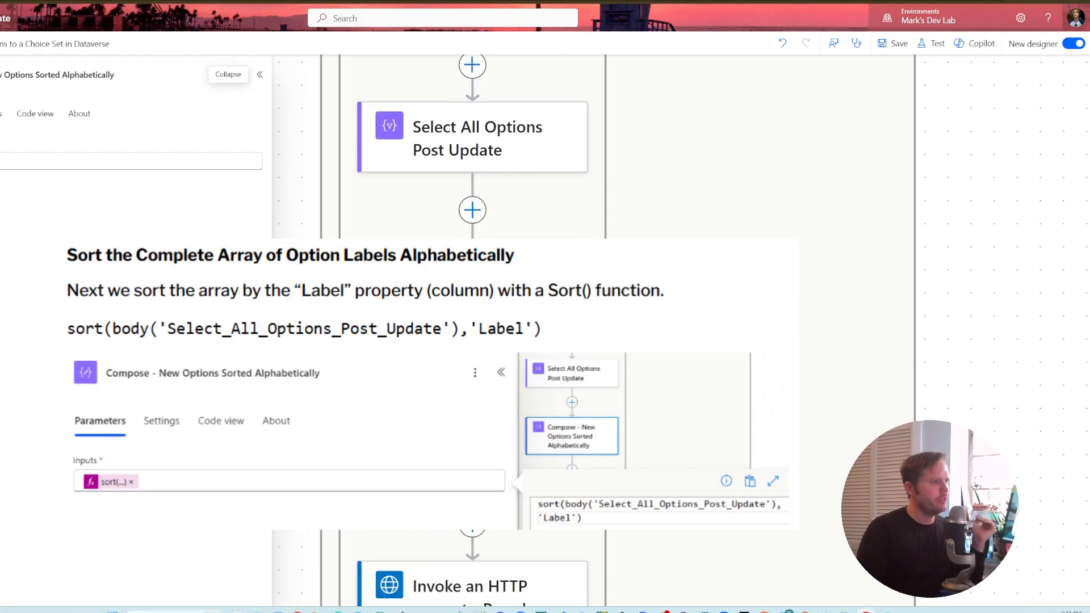
pyautogui.click(5, 161)
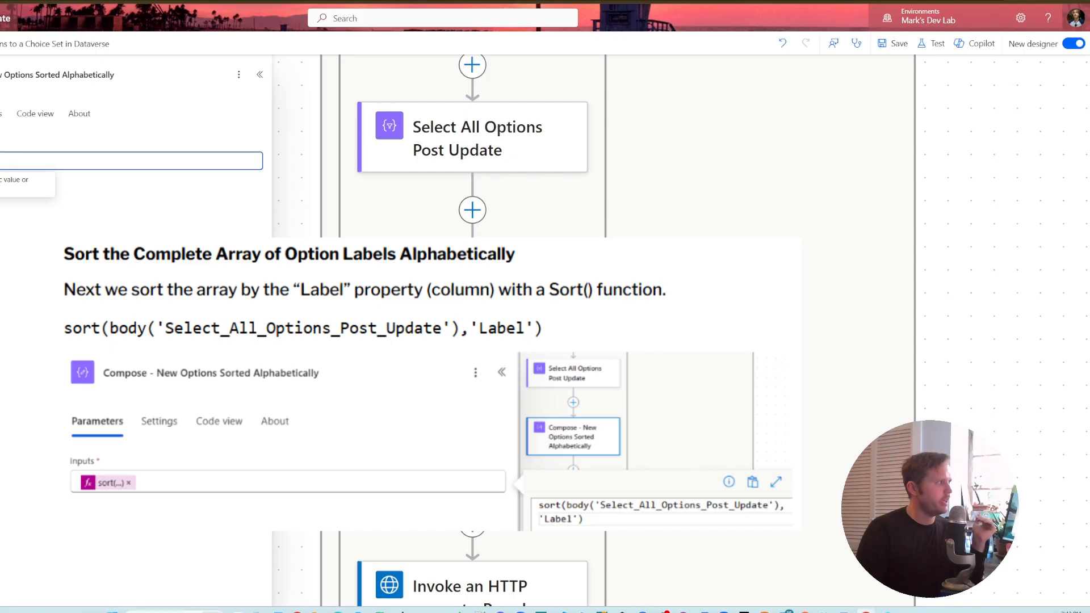
pyautogui.write("sort(body('Select_All_Options_Post_Update'),'Label')")
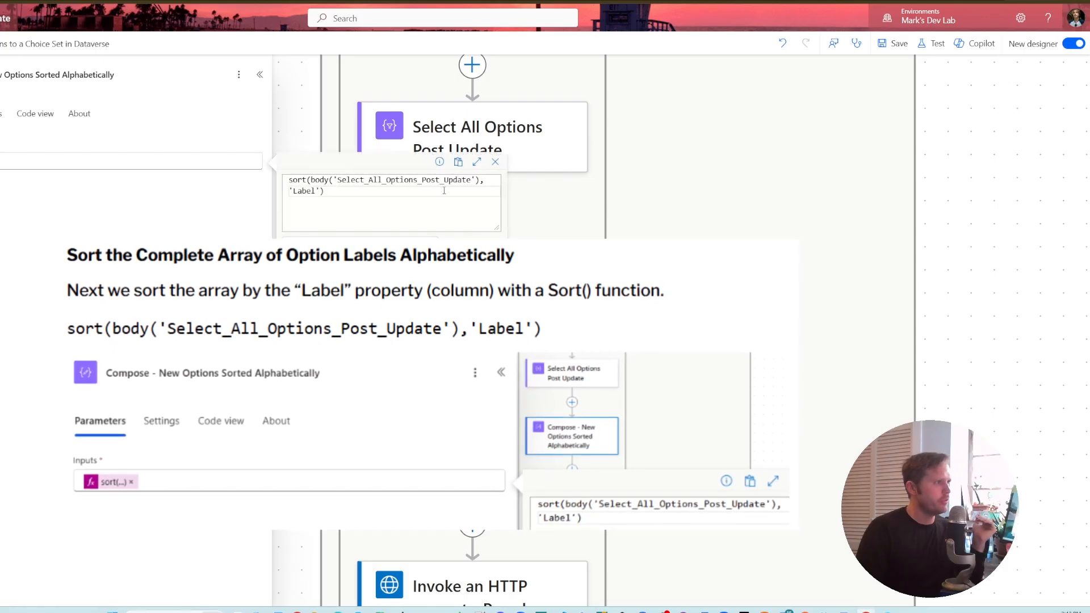
# Step: Highlight the Select_All_Options_Post_Update body argument and the 'Label' sort key in the sort expression
pyautogui.doubleClick(316, 193)
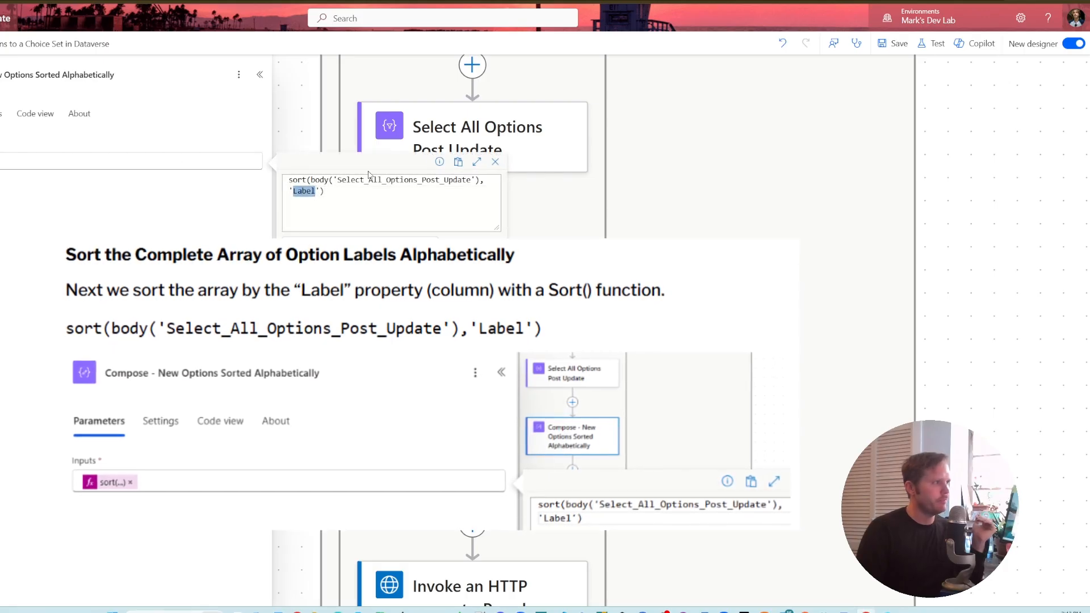
pyautogui.click(307, 181)
pyautogui.moveTo(311, 180); pyautogui.dragTo(448, 180)
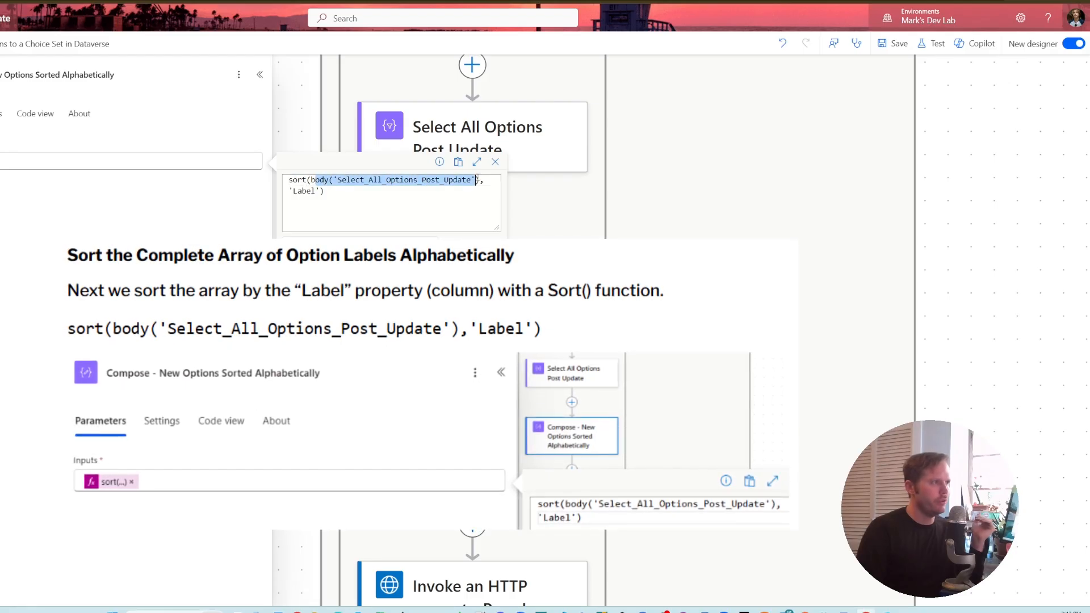
pyautogui.doubleClick(306, 191)
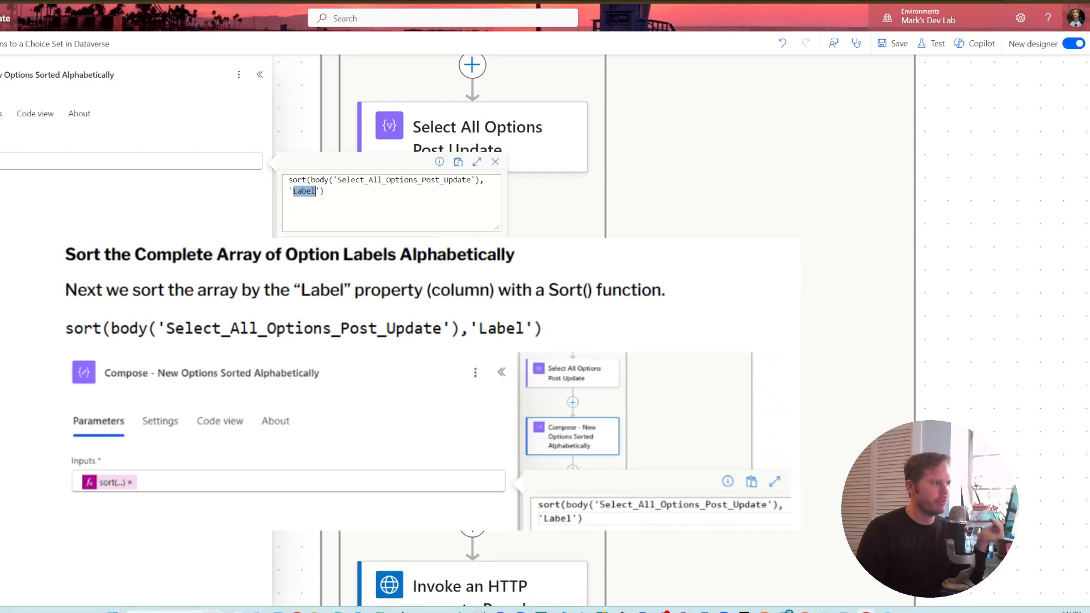
# Step: Close the sort expression and open the Select Values in New Order action to show its mapping
pyautogui.click(495, 162)
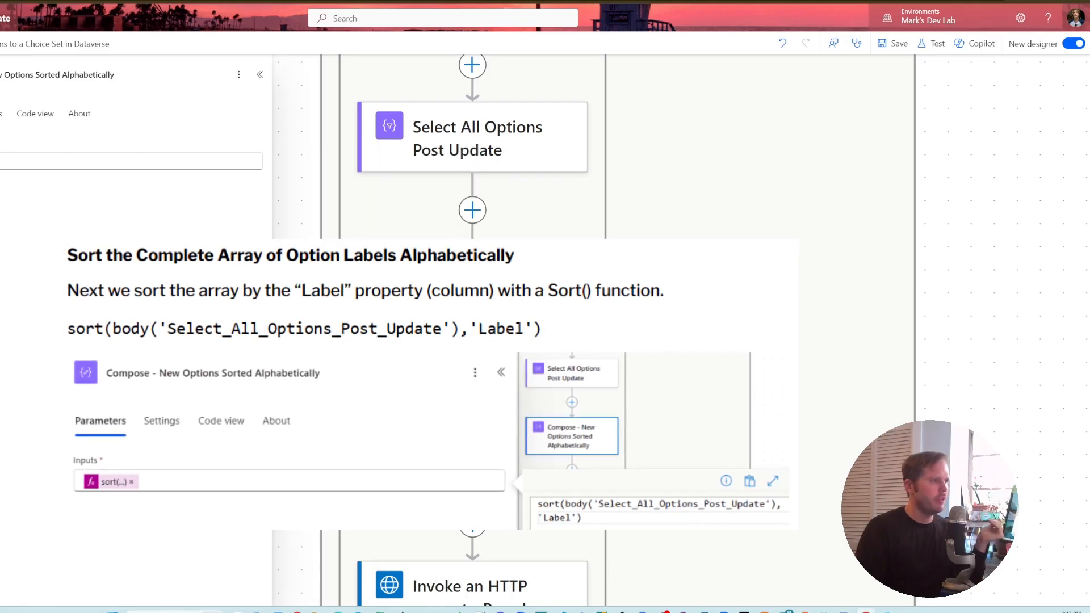
pyautogui.scroll(-2, 546, 282)
pyautogui.scroll(-2, 537, 257)
pyautogui.click(501, 292)
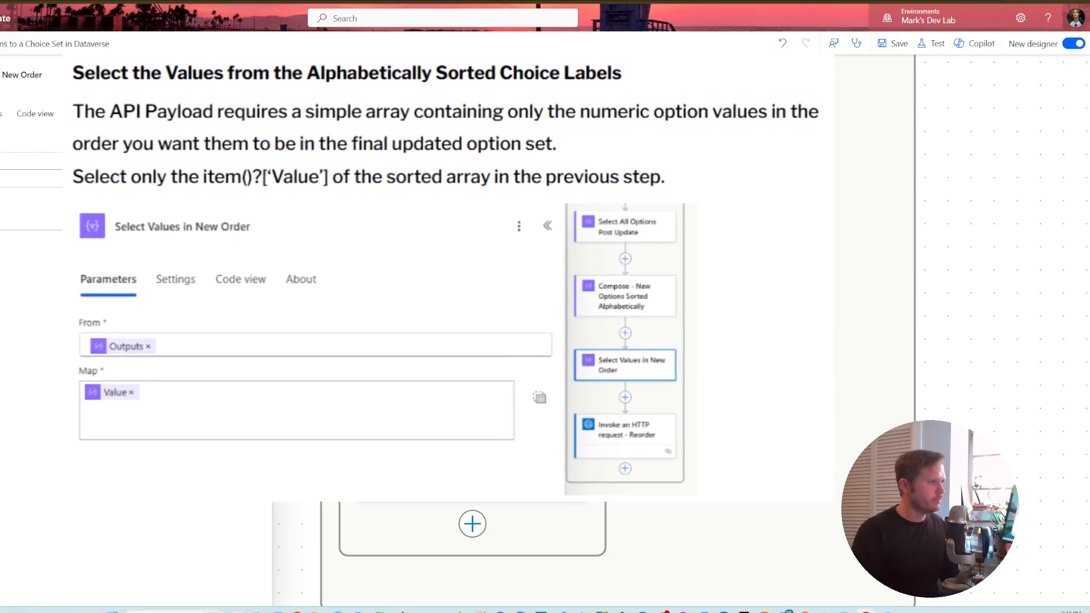
# Step: Open Invoke an HTTP request - Reorder and highlight its OrderOption URL and the request body with OptionSetName and Values
pyautogui.scroll(-1, 473, 341)
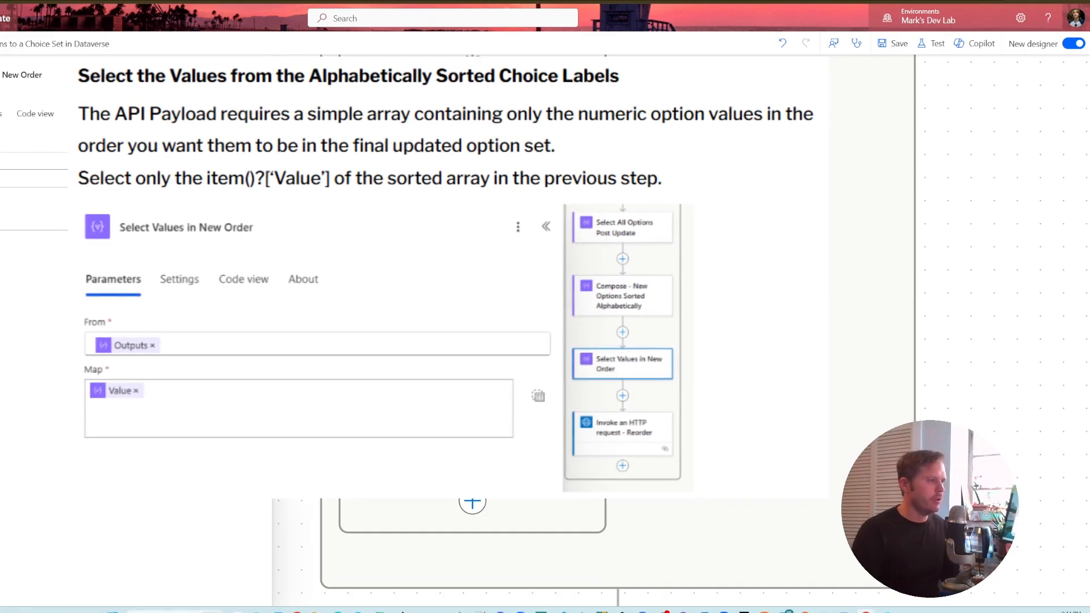
pyautogui.click(516, 400)
pyautogui.scroll(-1, 522, 353)
pyautogui.scroll(-4, 522, 352)
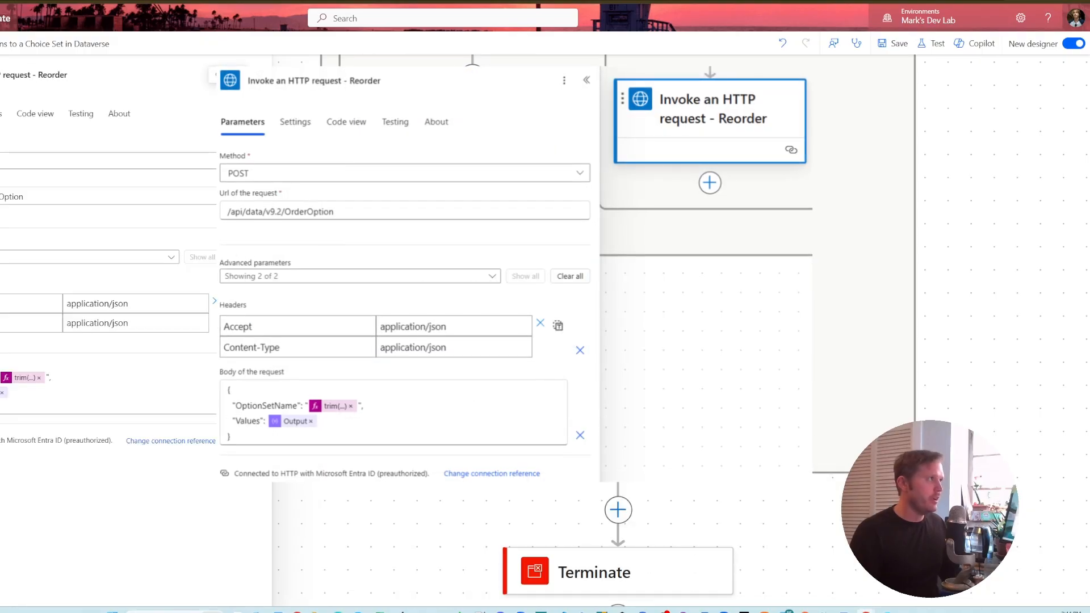
pyautogui.moveTo(25, 197); pyautogui.dragTo(0, 197)
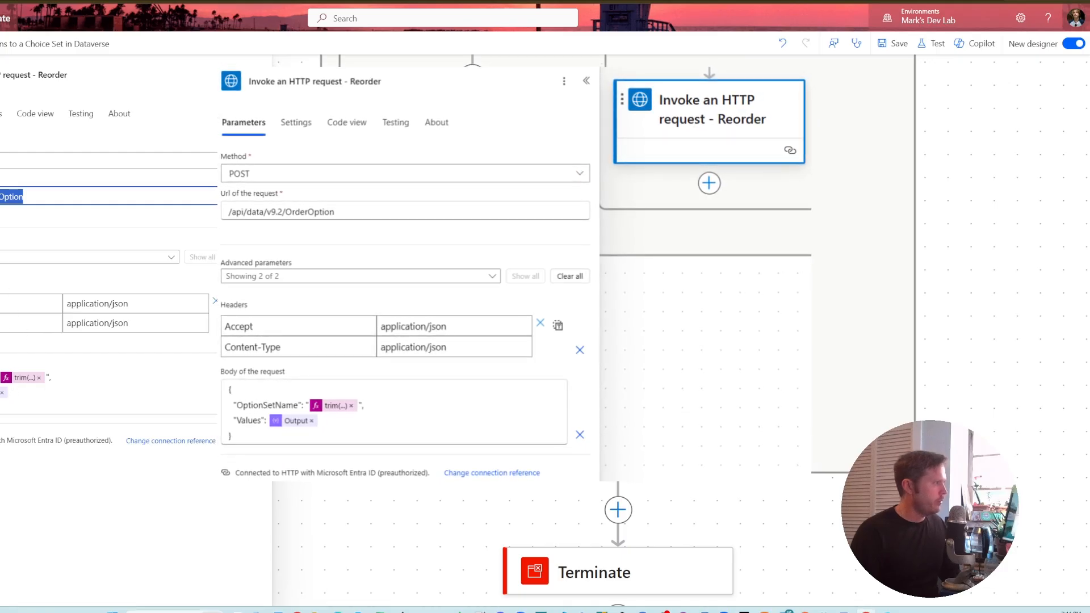
pyautogui.click(114, 392)
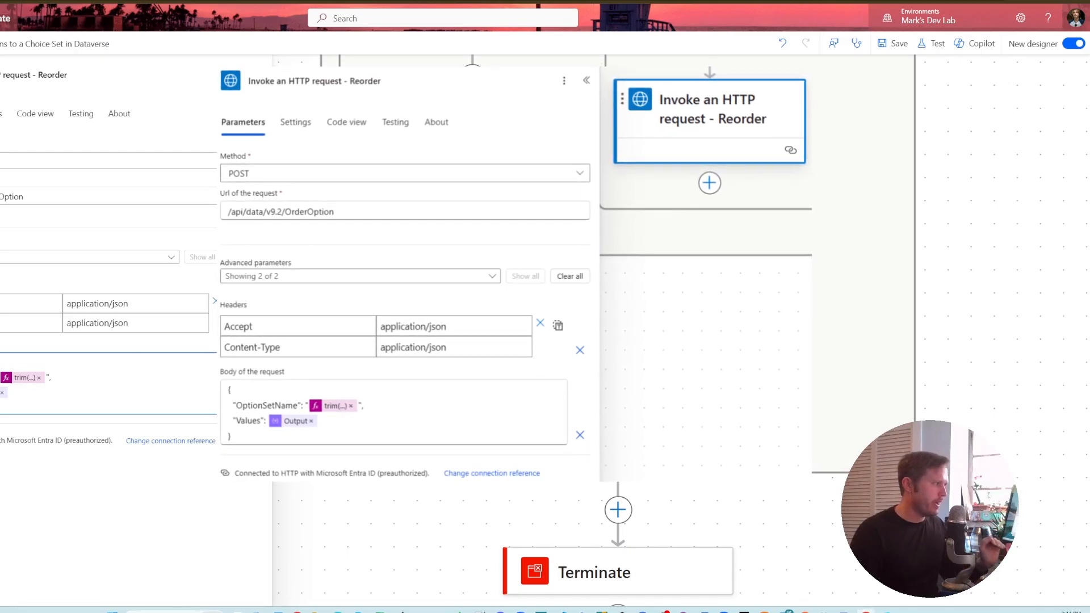
pyautogui.click(472, 147)
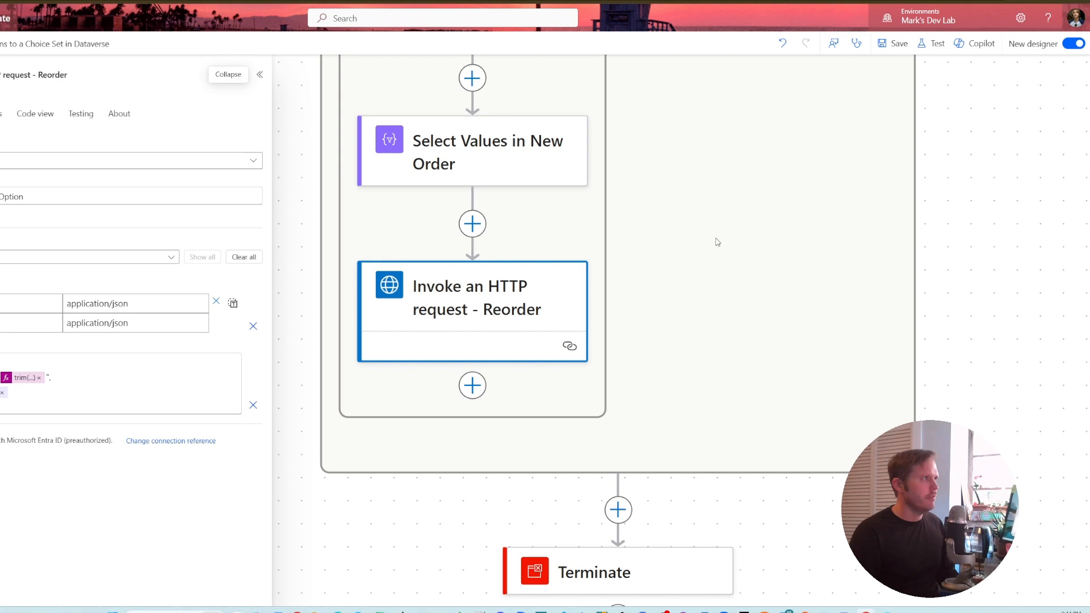
pyautogui.scroll(3, 646, 174)
pyautogui.scroll(8, 646, 174)
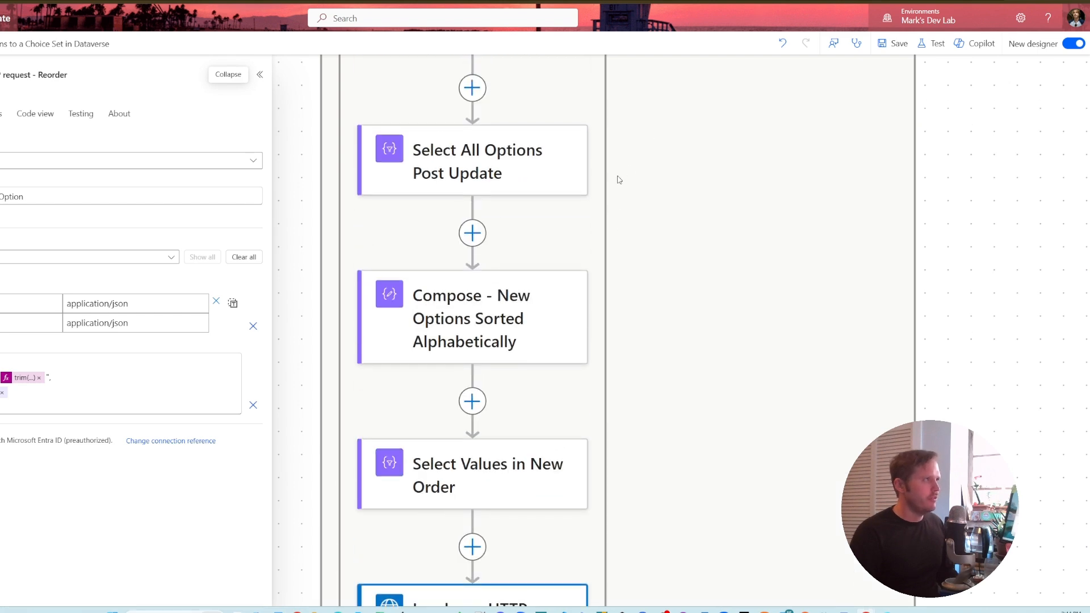
pyautogui.scroll(7, 646, 205)
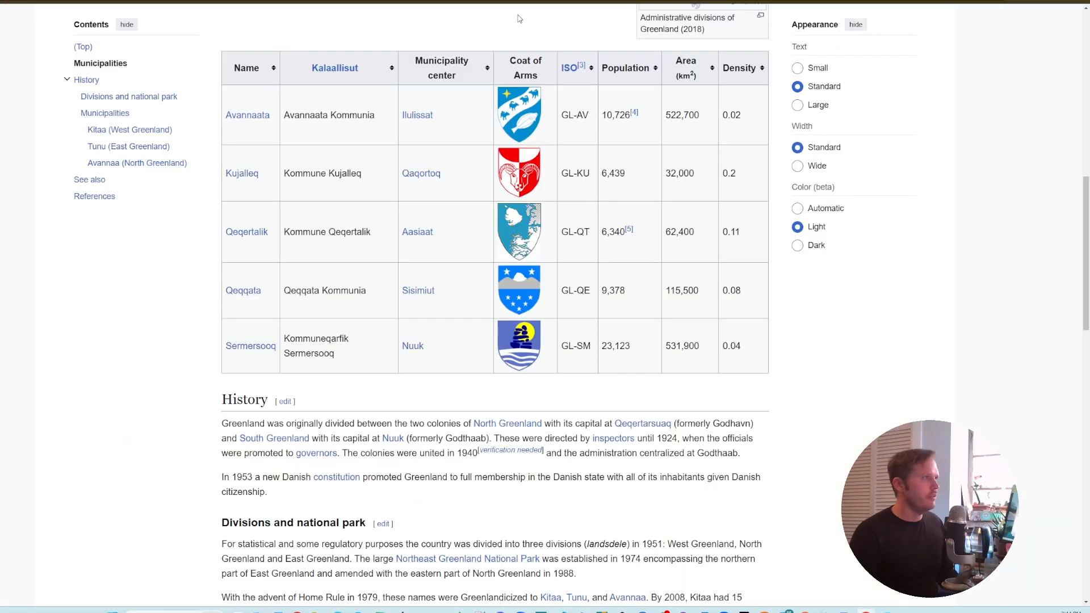
# Step: Look over the tables of Greenland's municipalities and Canada's provinces in the Wikipedia articles
pyautogui.scroll(12, 441, 98)
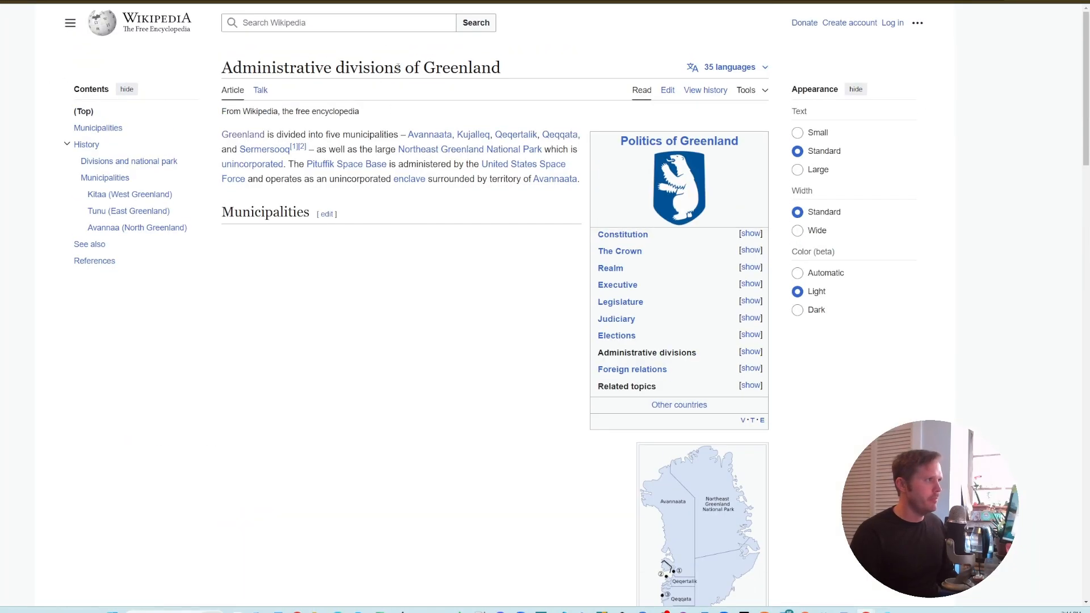
pyautogui.scroll(-13, 454, 74)
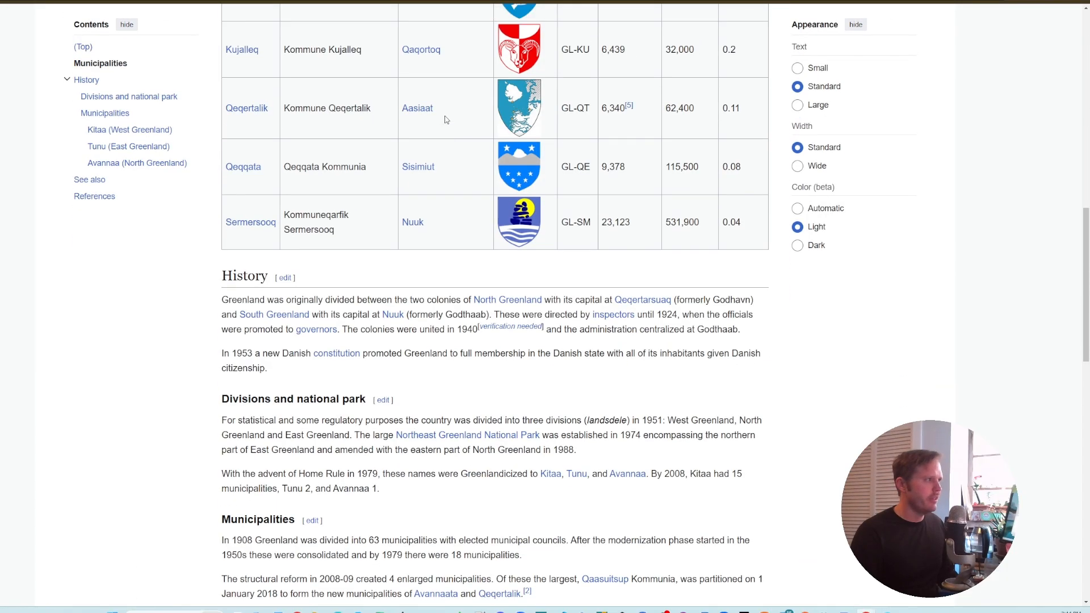
pyautogui.scroll(5, 446, 118)
pyautogui.scroll(6, 270, 254)
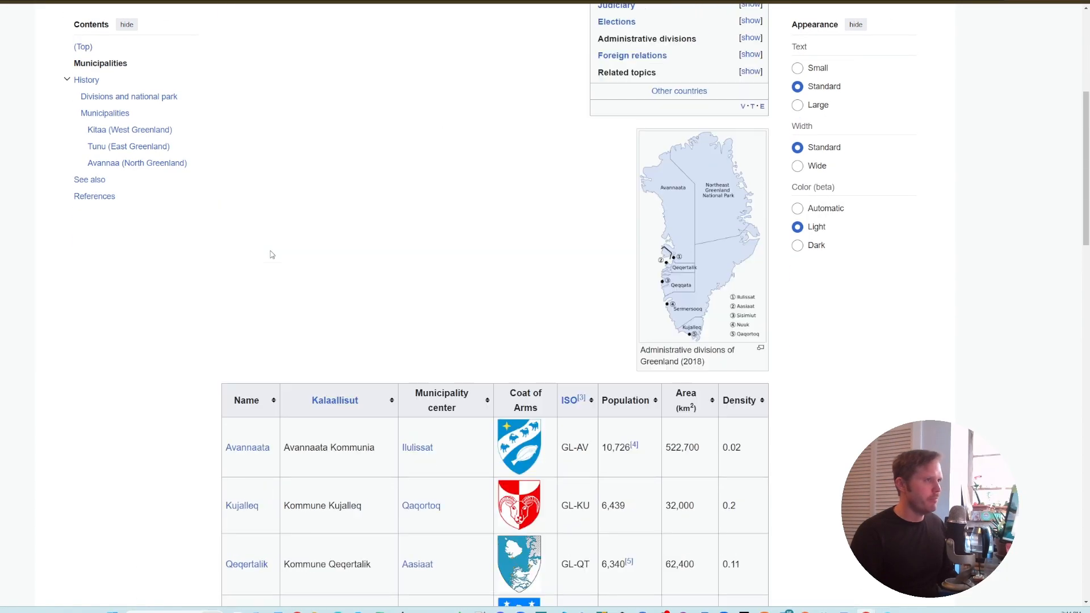
pyautogui.scroll(-1, 596, 264)
pyautogui.scroll(-6, 454, 341)
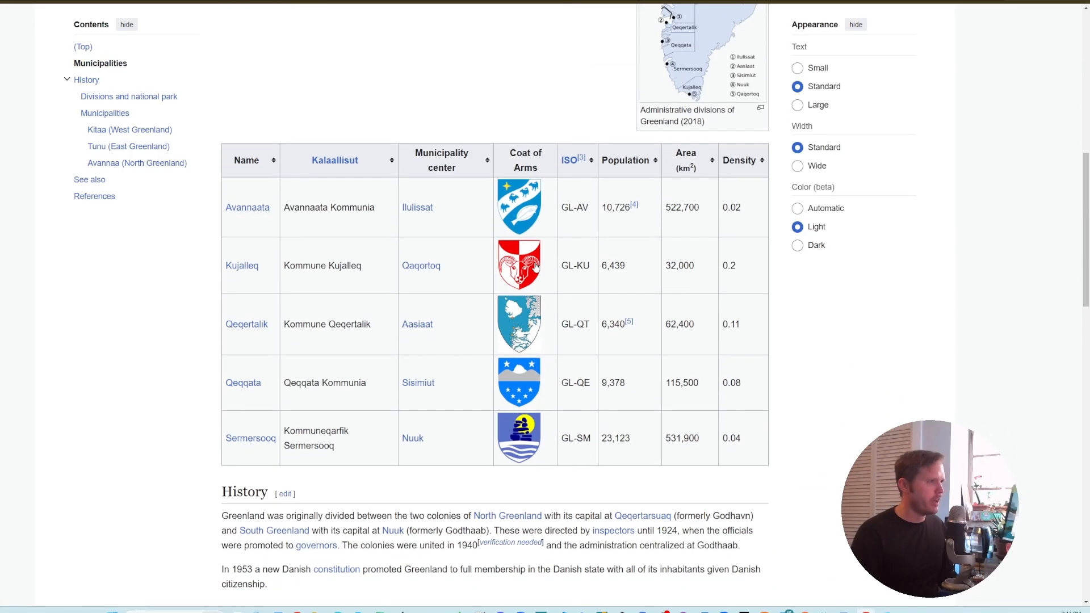
pyautogui.scroll(5, 749, 236)
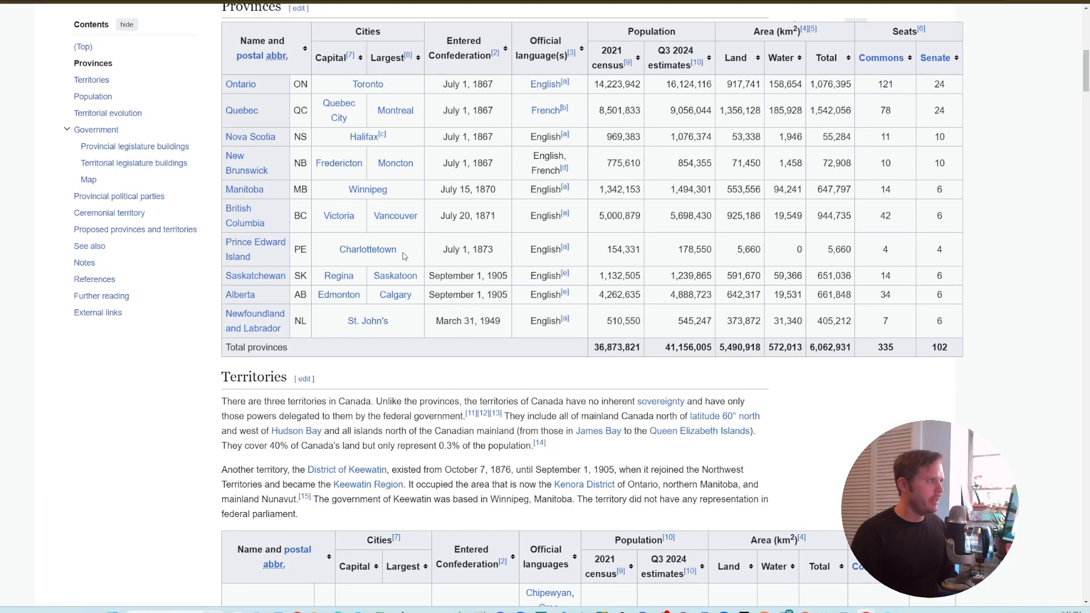
pyautogui.scroll(2, 374, 256)
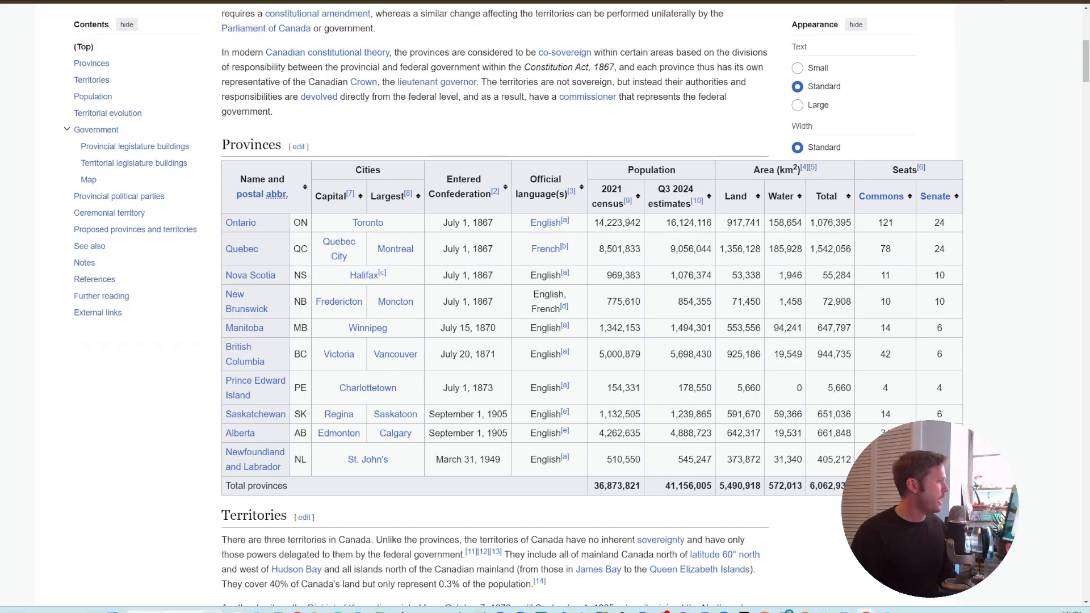
# Step: Bring in the Excel workbook, copy the Greenland and Canada region names in A1:A15, and move the workbook out of the way
pyautogui.moveTo(0, 80); pyautogui.dragTo(727, 69)
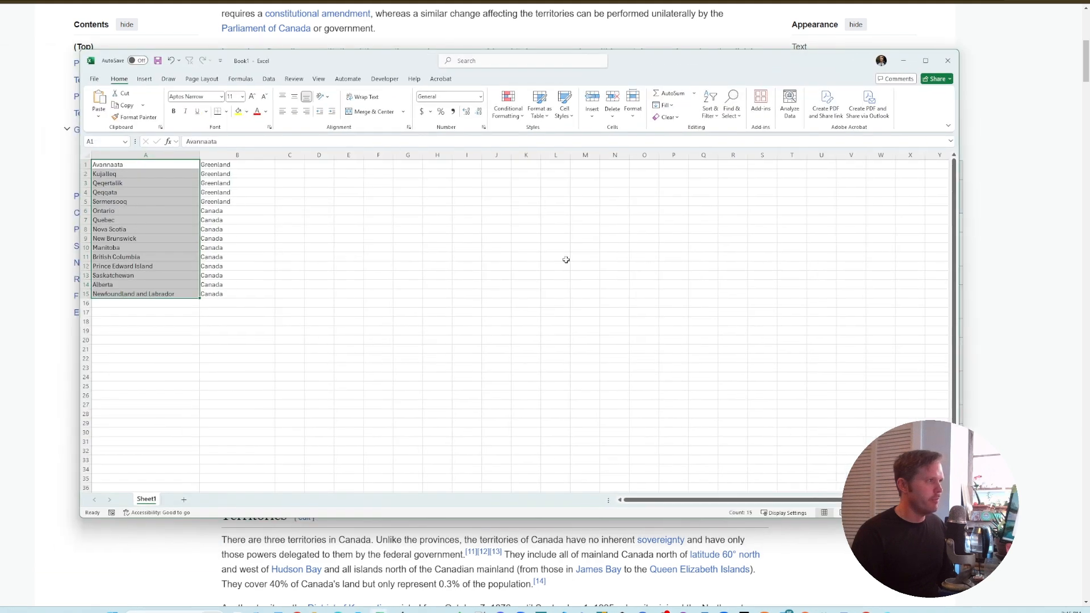
pyautogui.click(266, 266)
pyautogui.moveTo(246, 302); pyautogui.dragTo(239, 295)
pyautogui.click(213, 294)
pyautogui.moveTo(151, 294); pyautogui.dragTo(136, 159)
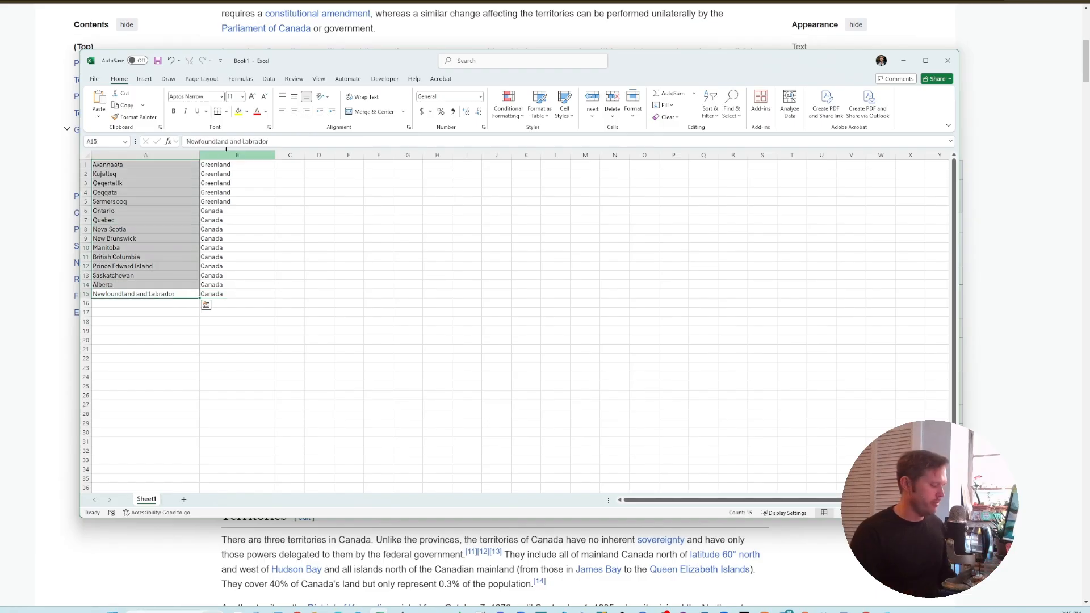
pyautogui.hotkey('ctrl', 'c')
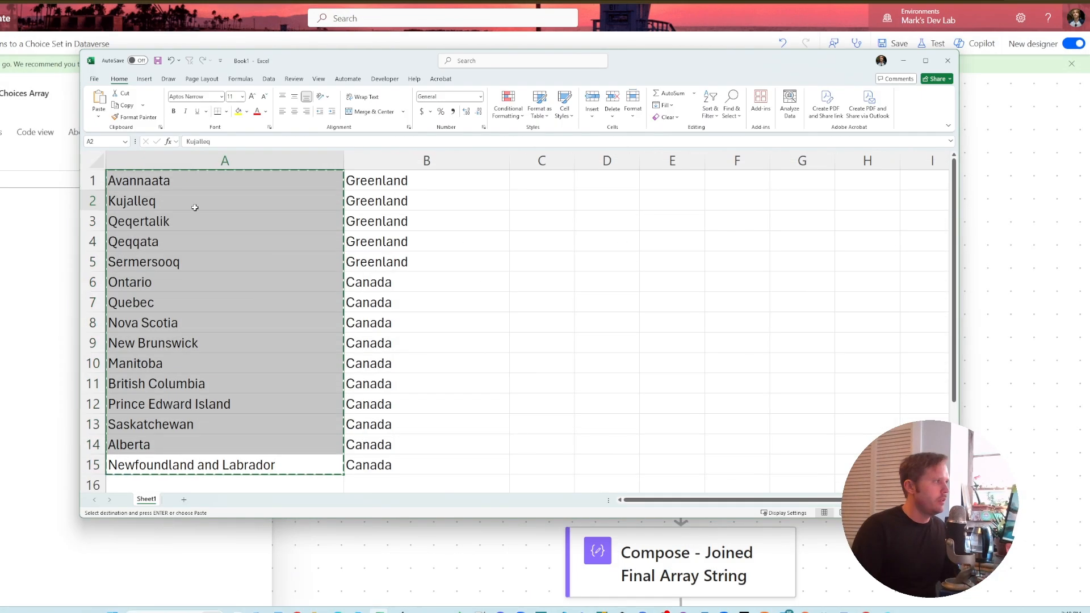
pyautogui.moveTo(195, 178); pyautogui.dragTo(236, 467)
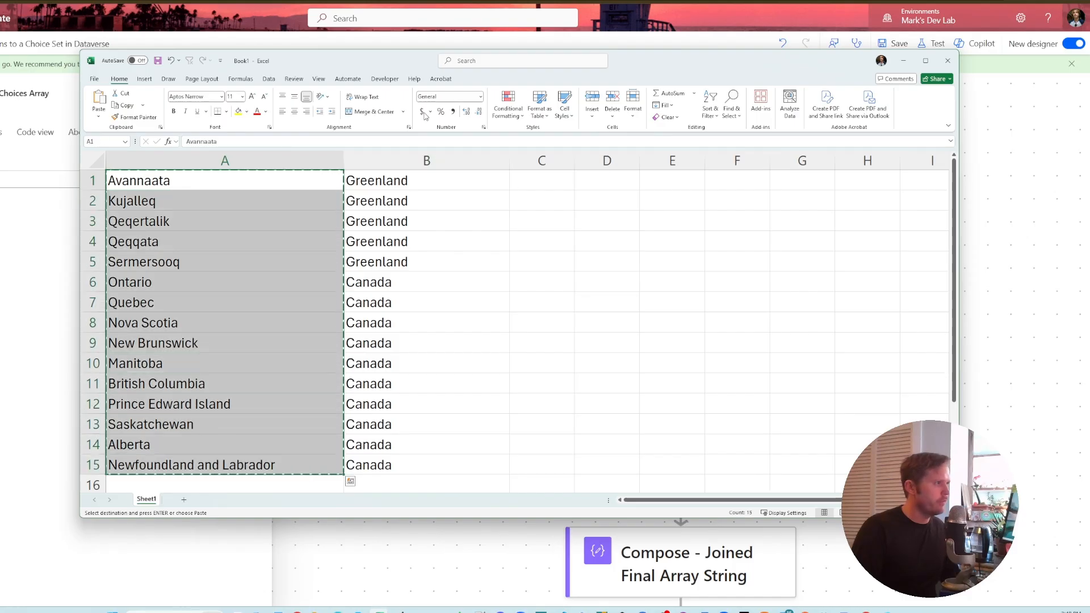
pyautogui.moveTo(644, 61); pyautogui.dragTo(0, 116)
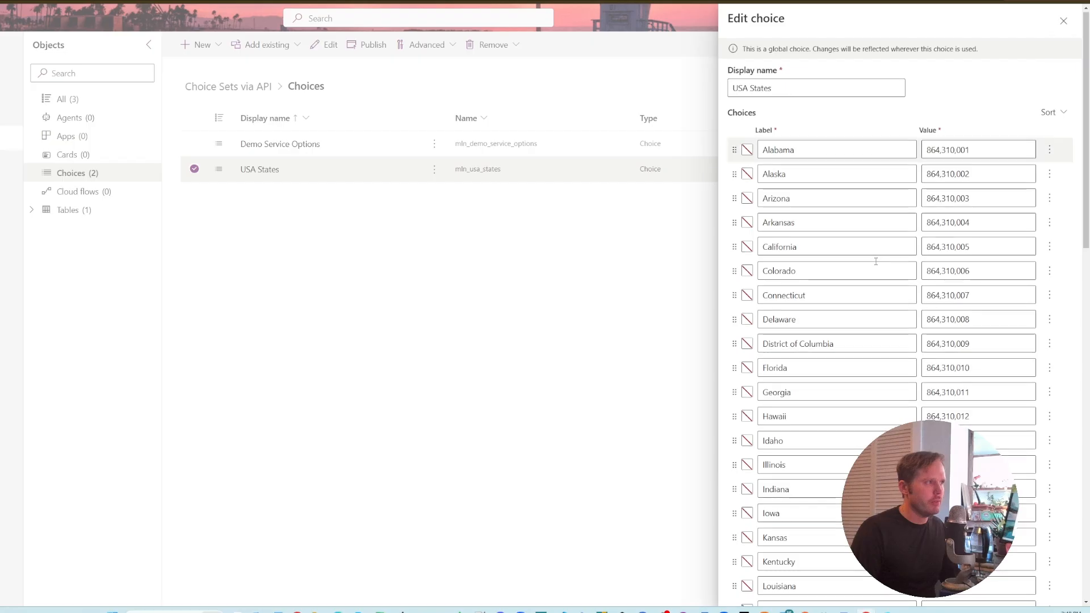
# Step: Expand the advanced options of the USA States choice in Power Apps and copy its logical name mln_usa_states
pyautogui.scroll(-10, 875, 261)
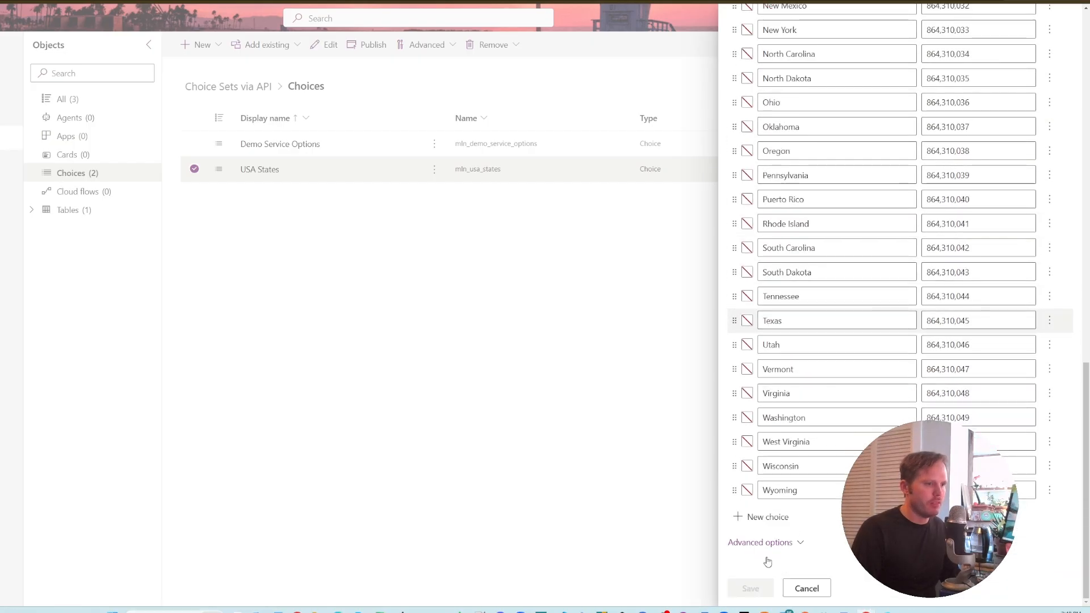
pyautogui.click(768, 544)
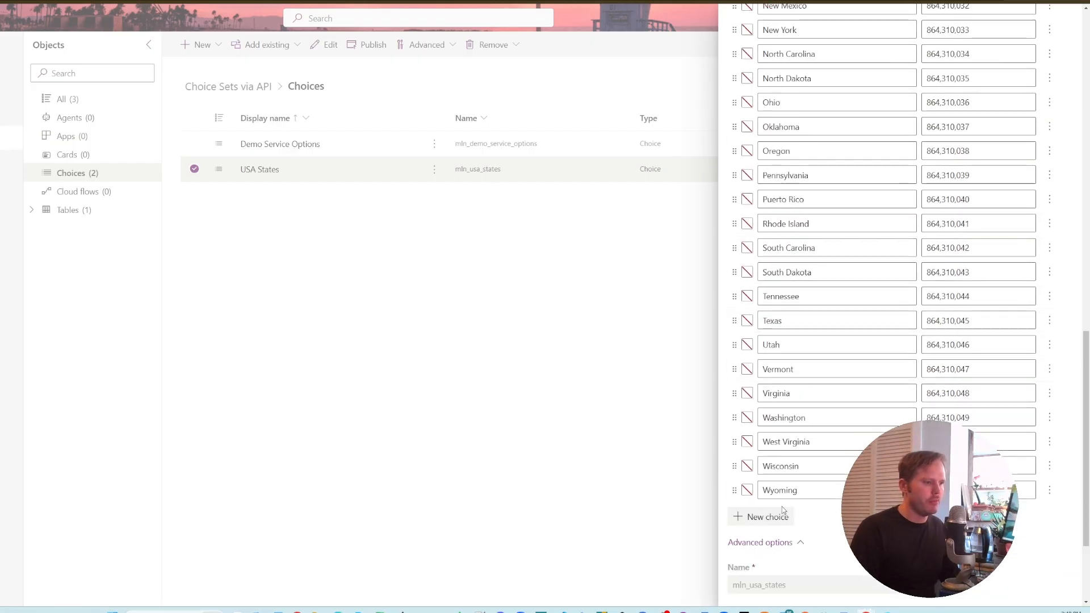
pyautogui.scroll(-3, 794, 537)
pyautogui.doubleClick(778, 441)
pyautogui.hotkey('ctrl', 'c')
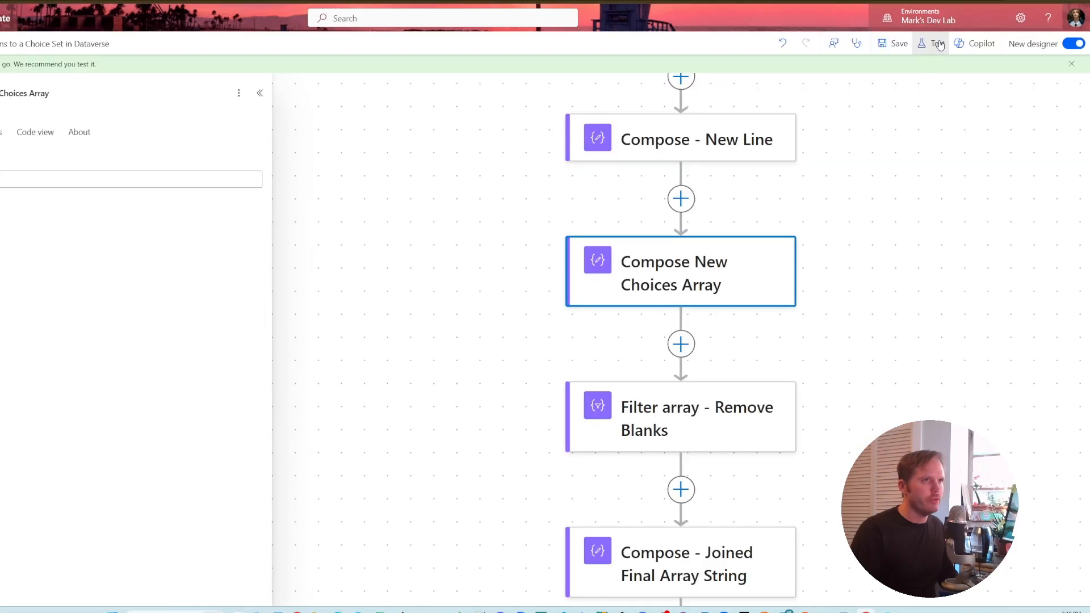
# Step: Back in the flow, start a manual test and set Choice Set Name to mln_usa_states
pyautogui.click(938, 44)
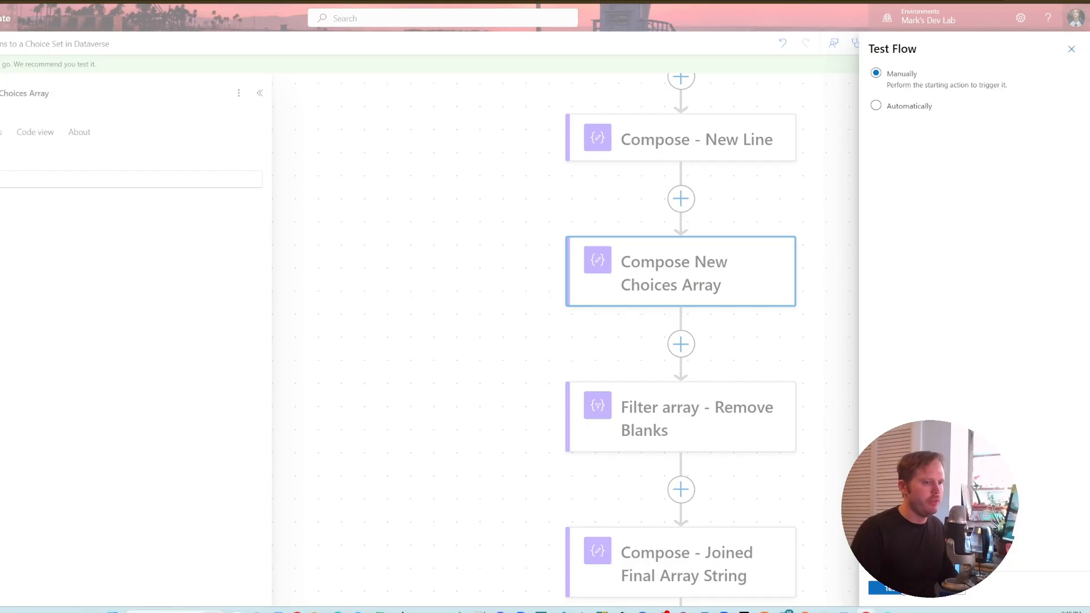
pyautogui.click(903, 591)
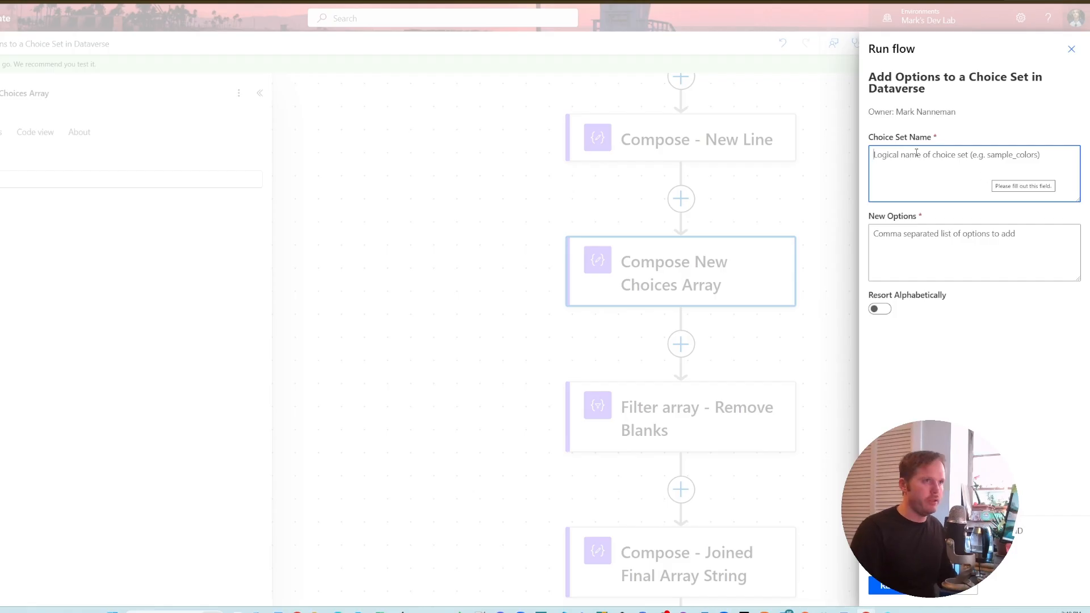
pyautogui.hotkey('ctrl', 'v')
pyautogui.click(922, 246)
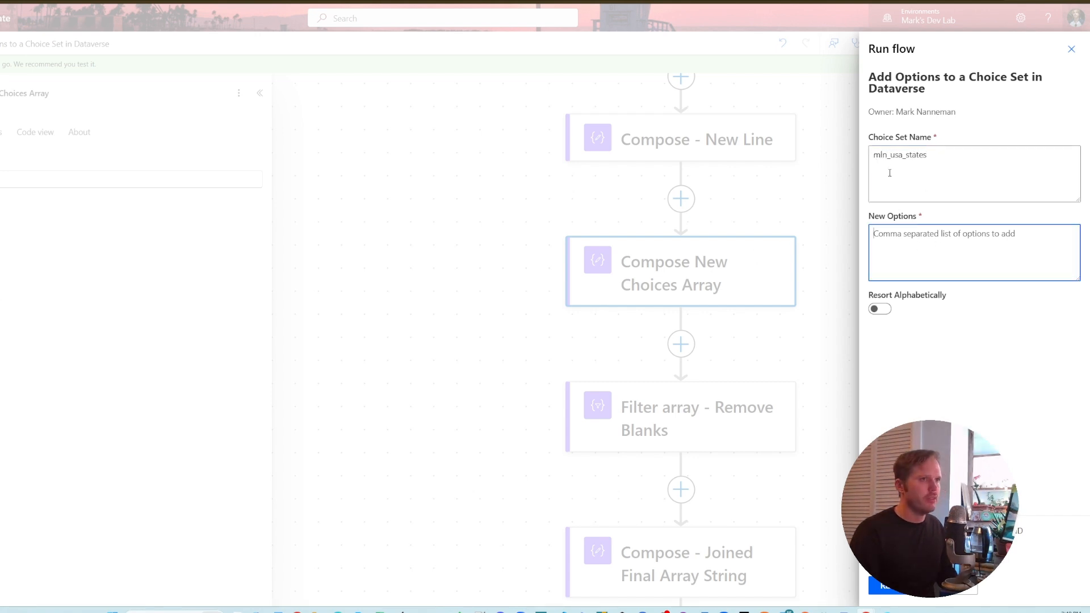
pyautogui.doubleClick(891, 155)
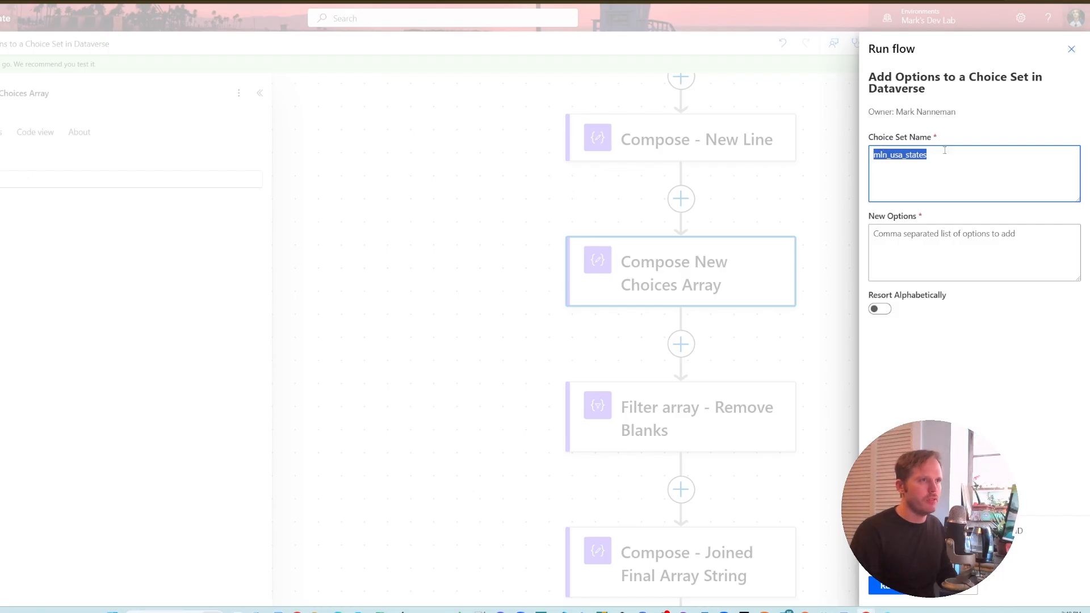
pyautogui.doubleClick(896, 163)
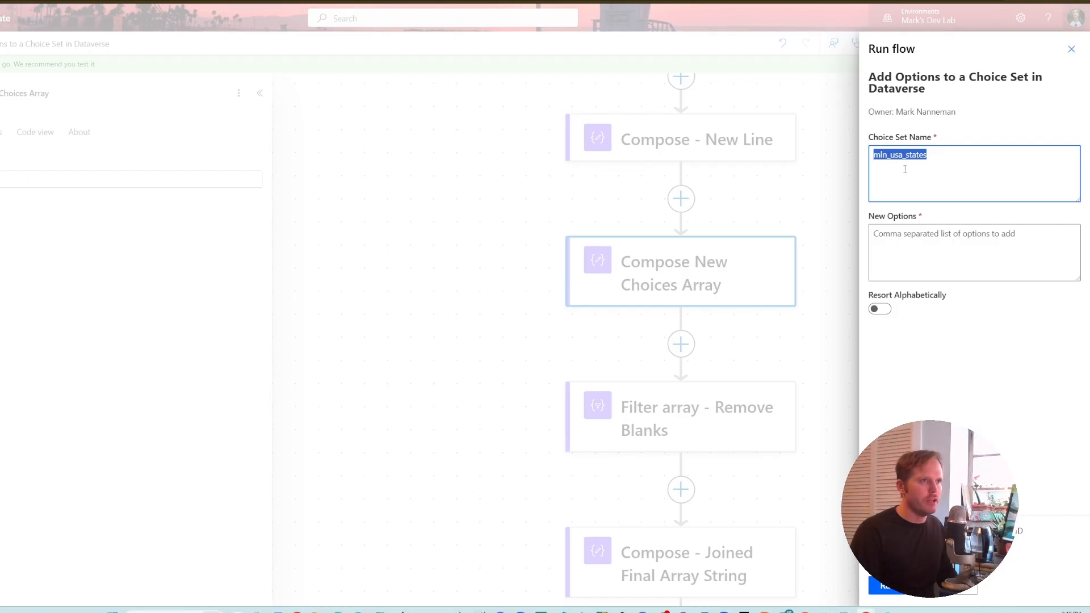
pyautogui.click(906, 238)
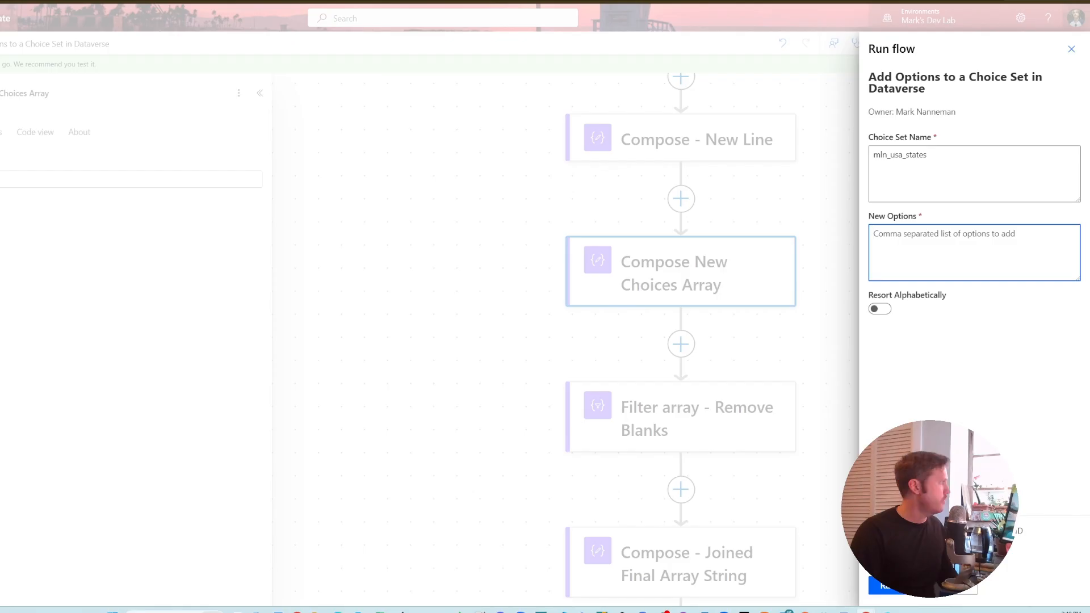
# Step: Copy the five Greenland municipality names in A1:A5 from Excel and paste them into New Options for the flow run
pyautogui.moveTo(0, 130); pyautogui.dragTo(318, 111)
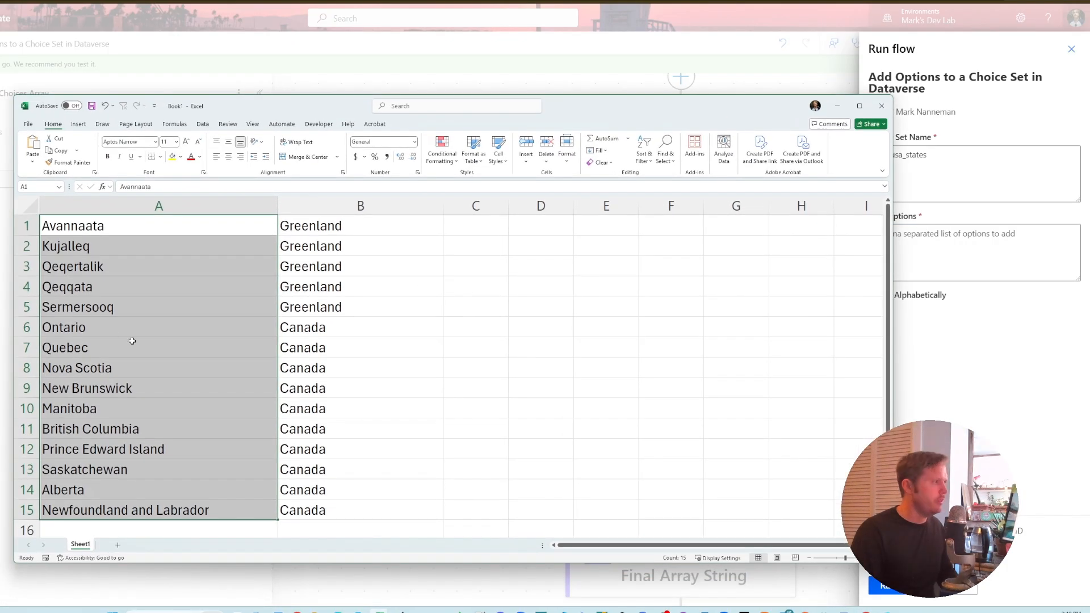
pyautogui.click(175, 342)
pyautogui.click(172, 308)
pyautogui.moveTo(172, 308); pyautogui.dragTo(163, 225)
pyautogui.hotkey('ctrl', 'c')
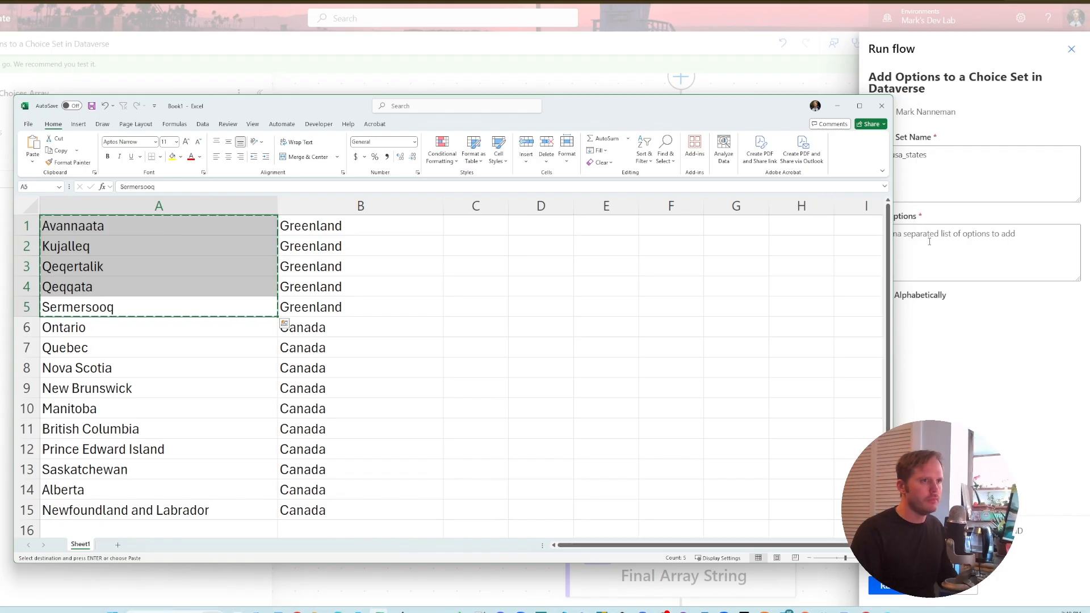
pyautogui.click(945, 248)
pyautogui.click(941, 236)
pyautogui.hotkey('ctrl', 'v')
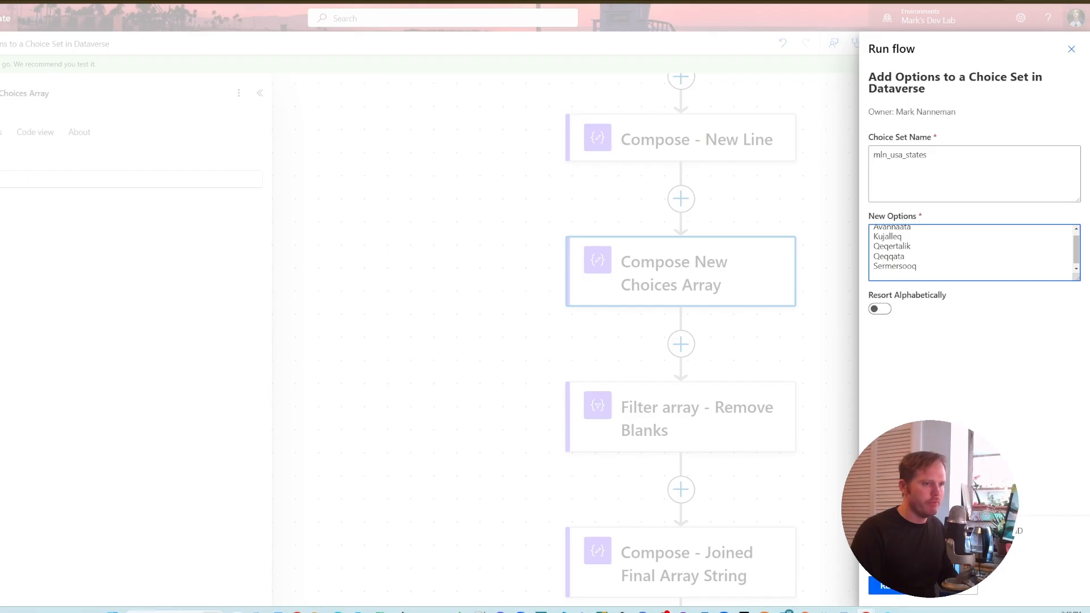
# Step: Run the flow with the entered inputs, dismiss the run form, and view the run's action results
pyautogui.click(893, 586)
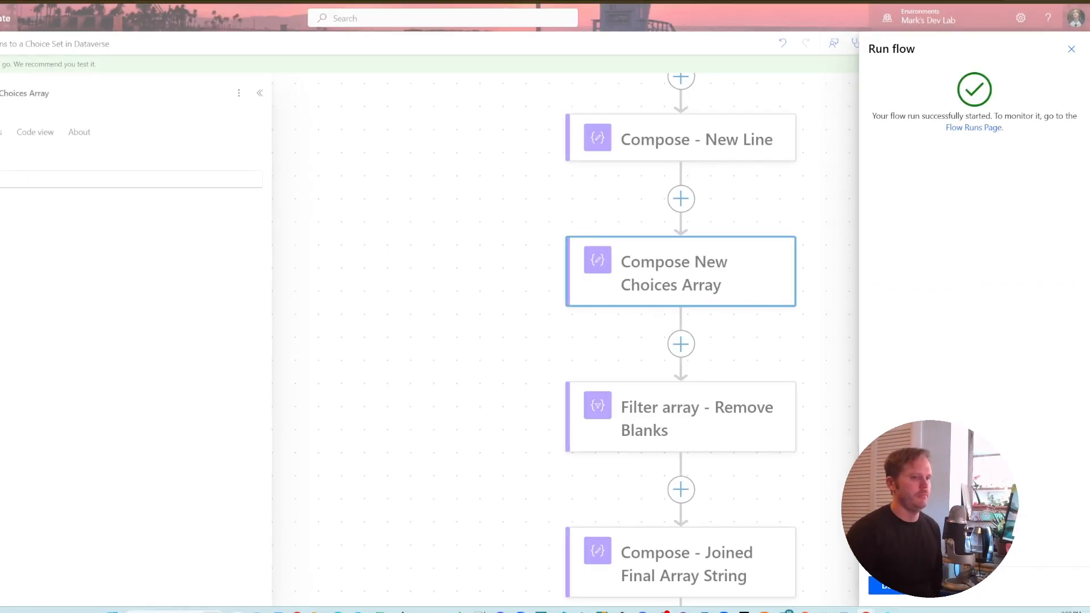
pyautogui.click(871, 586)
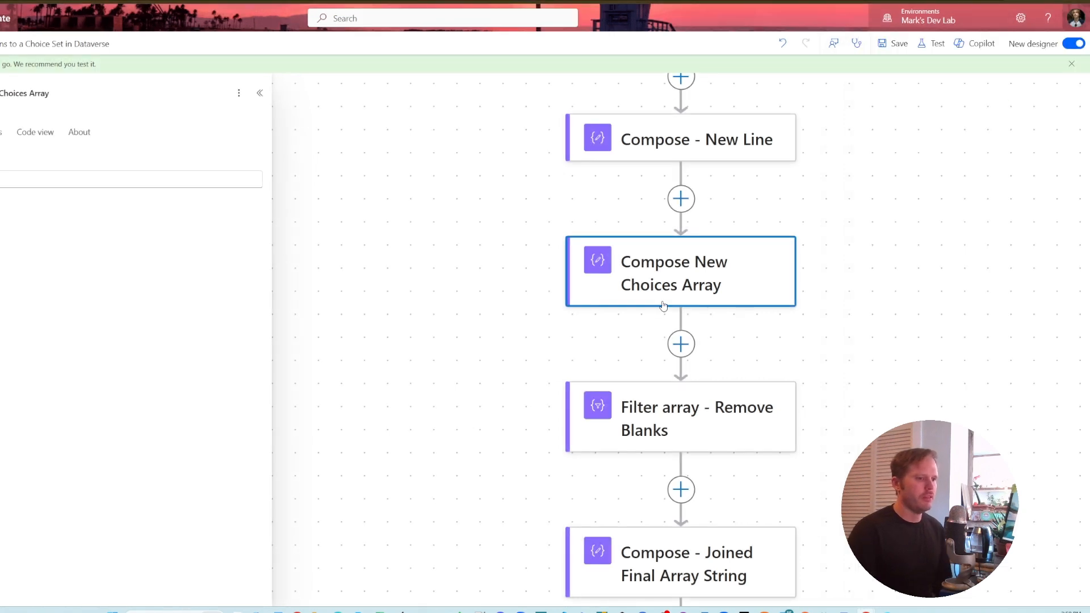
pyautogui.scroll(-1, 672, 320)
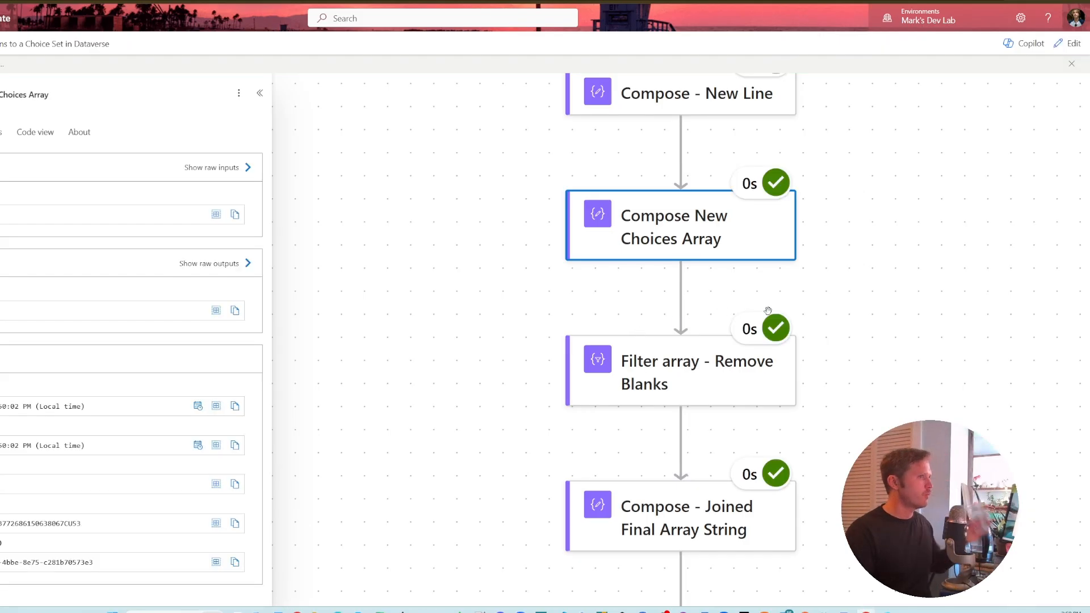
# Step: Follow the flow run's action results through the Apply to each loop to the Condition
pyautogui.scroll(-3, 797, 314)
pyautogui.scroll(-5, 839, 343)
pyautogui.scroll(-4, 831, 321)
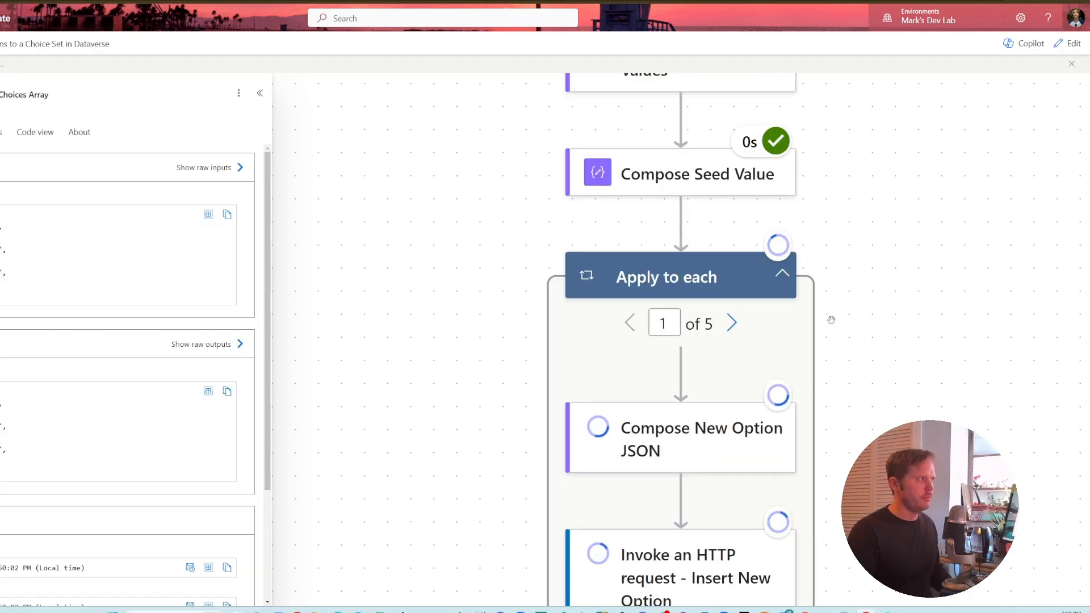
pyautogui.scroll(-5, 830, 316)
pyautogui.scroll(-3, 830, 312)
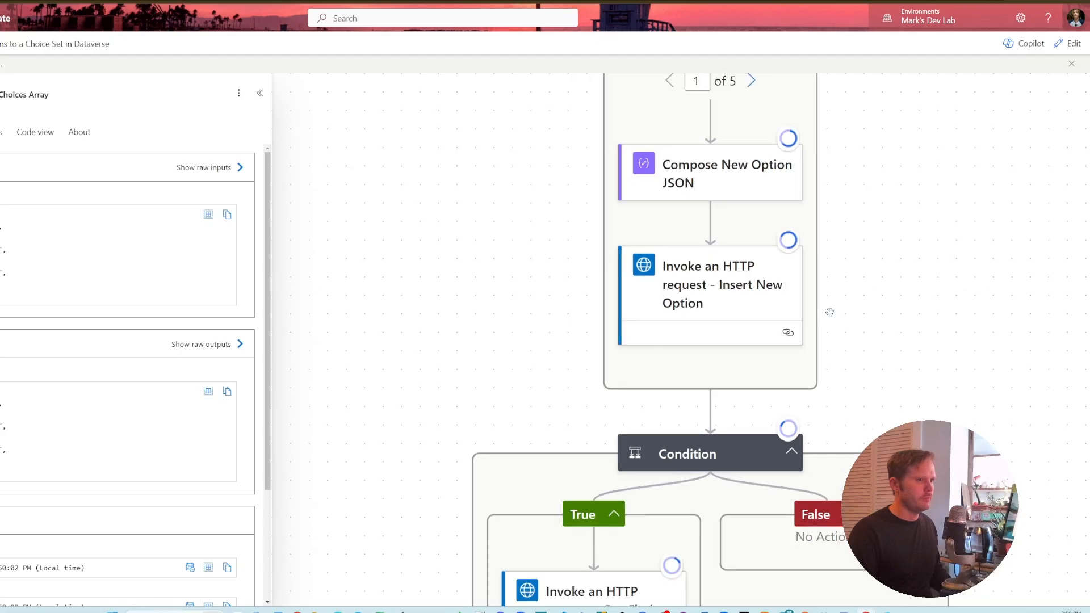
pyautogui.moveTo(833, 296); pyautogui.dragTo(672, 386)
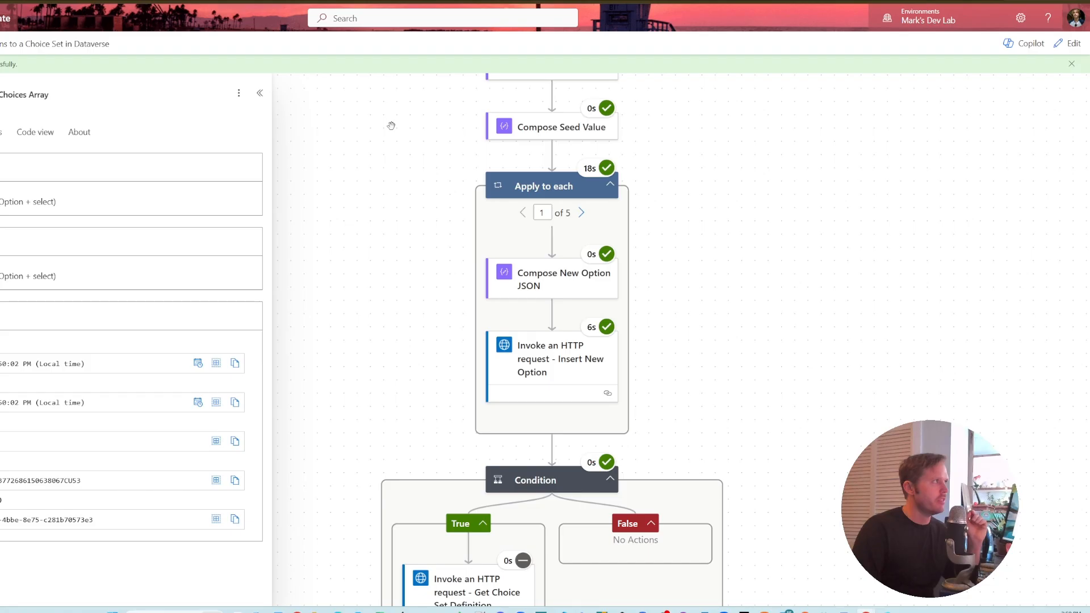
# Step: Switch to Power Apps, open the USA States choice, and check the end of its list for the Greenland municipality options
pyautogui.hotkey('alt', 'Tab')
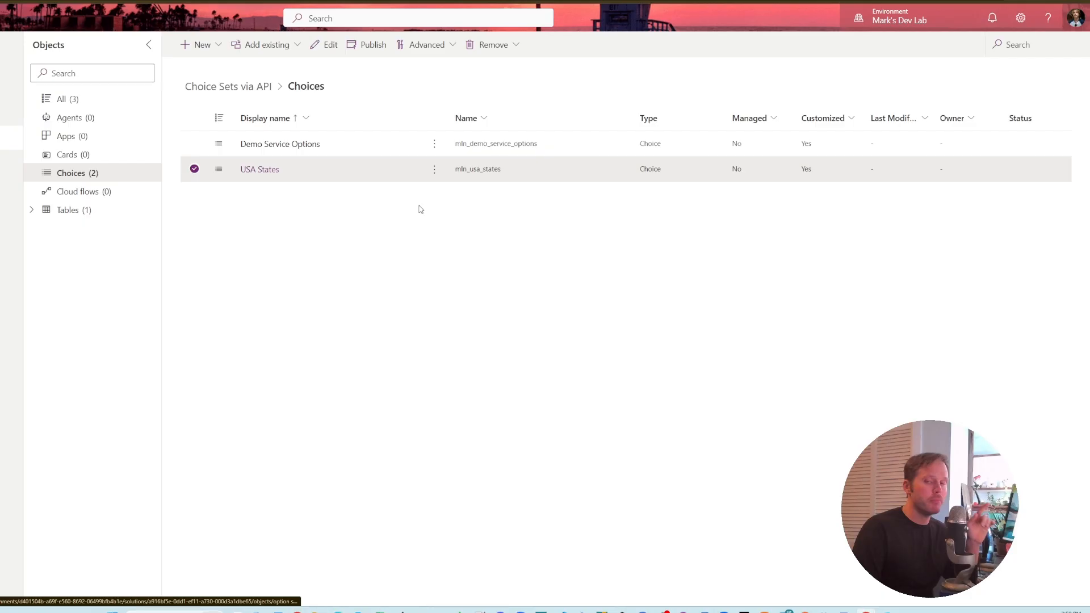
pyautogui.click(266, 172)
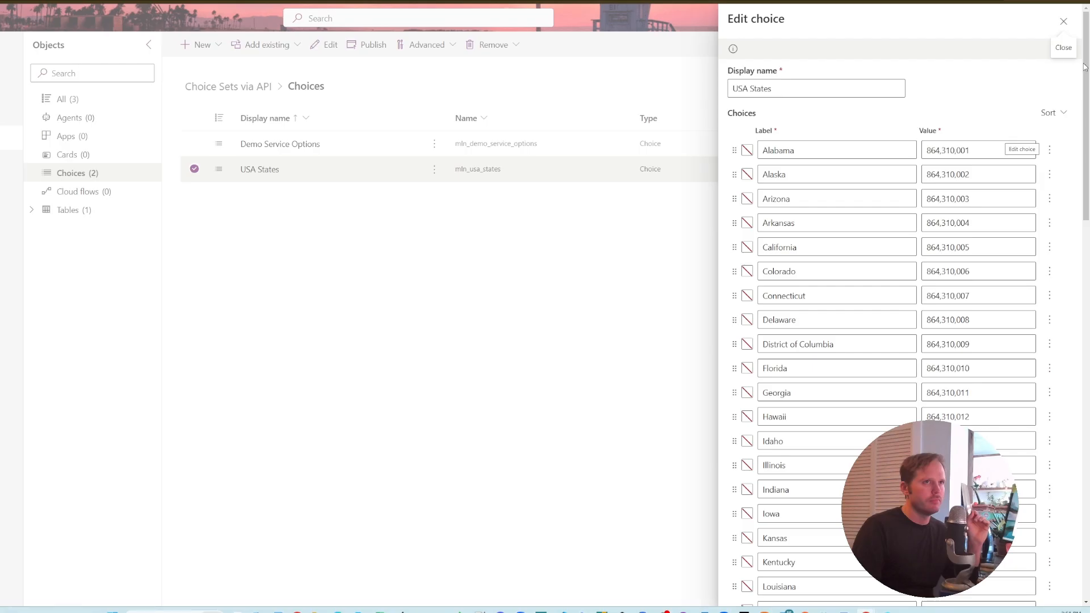
pyautogui.moveTo(1085, 67); pyautogui.dragTo(847, 375)
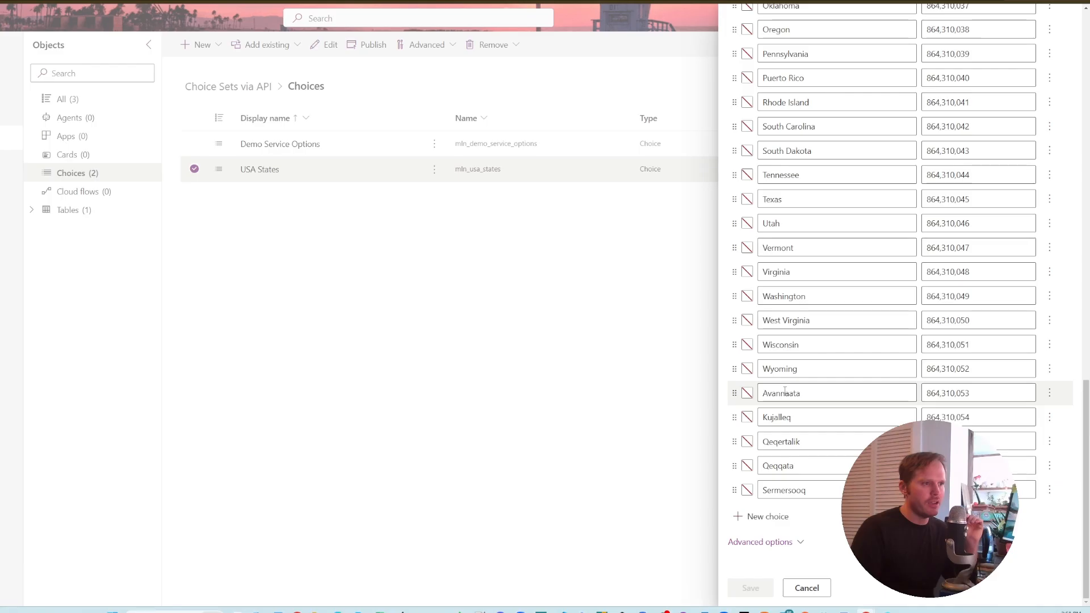
pyautogui.doubleClick(826, 490)
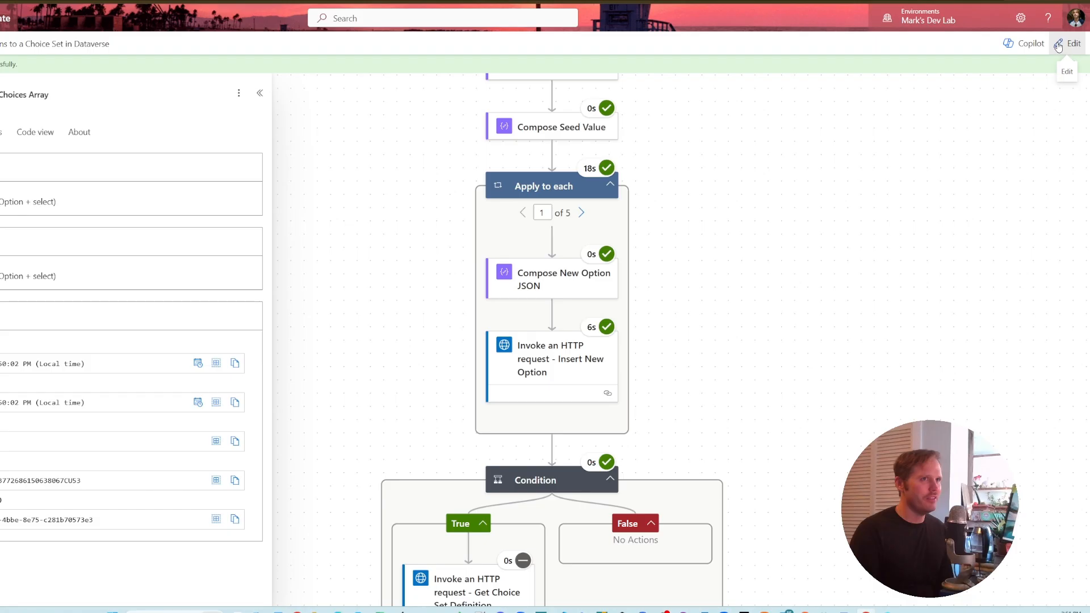
# Step: Back in the flow, run another test on mln_usa_states with the Canadian province names pasted into New Options and Resort Alphabetically turned on
pyautogui.click(1058, 47)
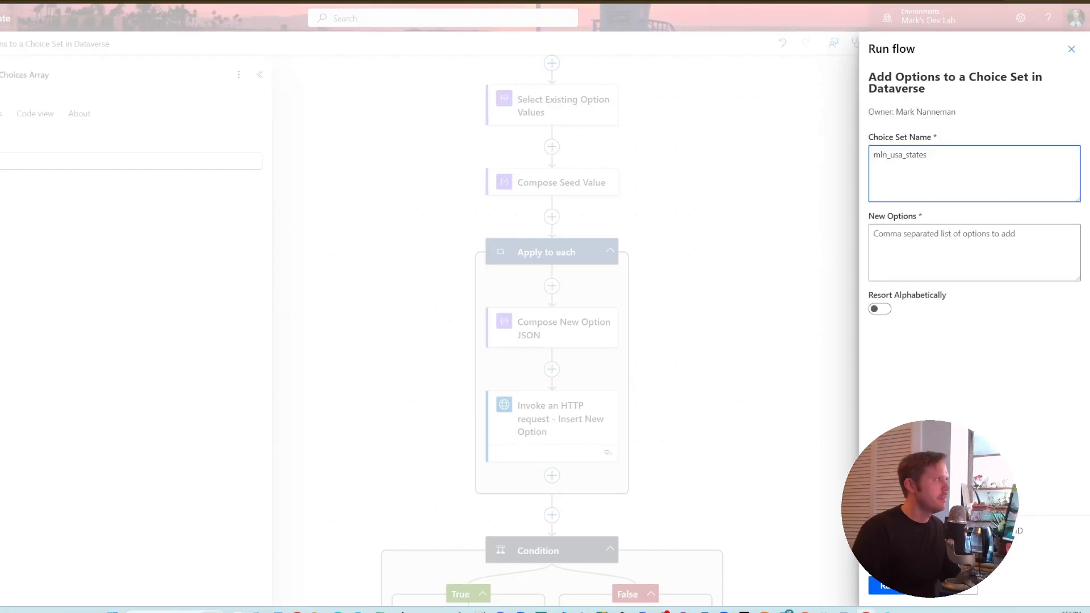
pyautogui.press('Tab')
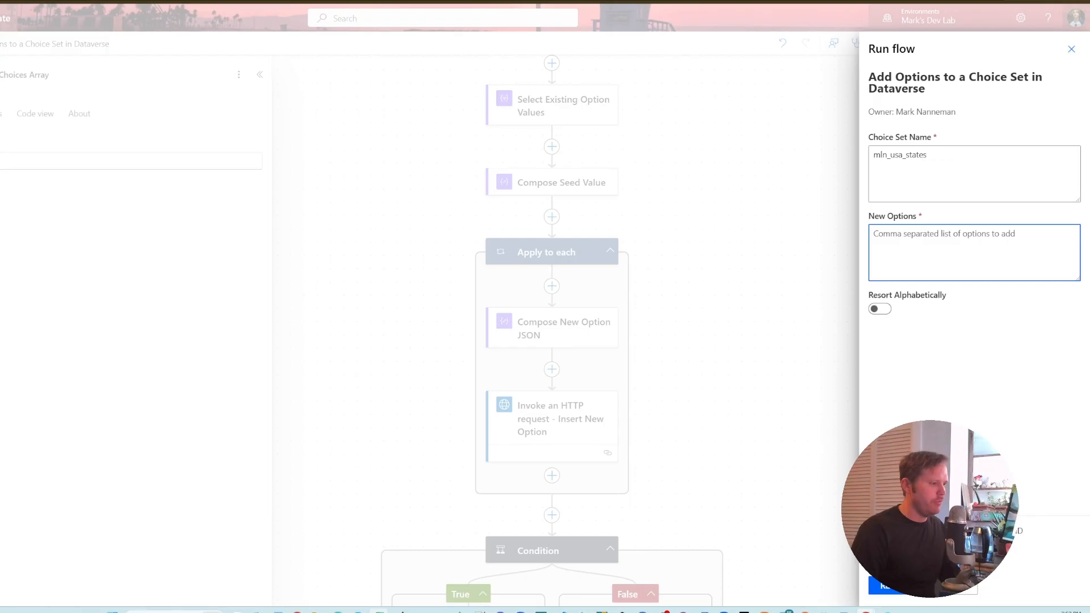
pyautogui.hotkey('ctrl', 'v')
pyautogui.click(887, 310)
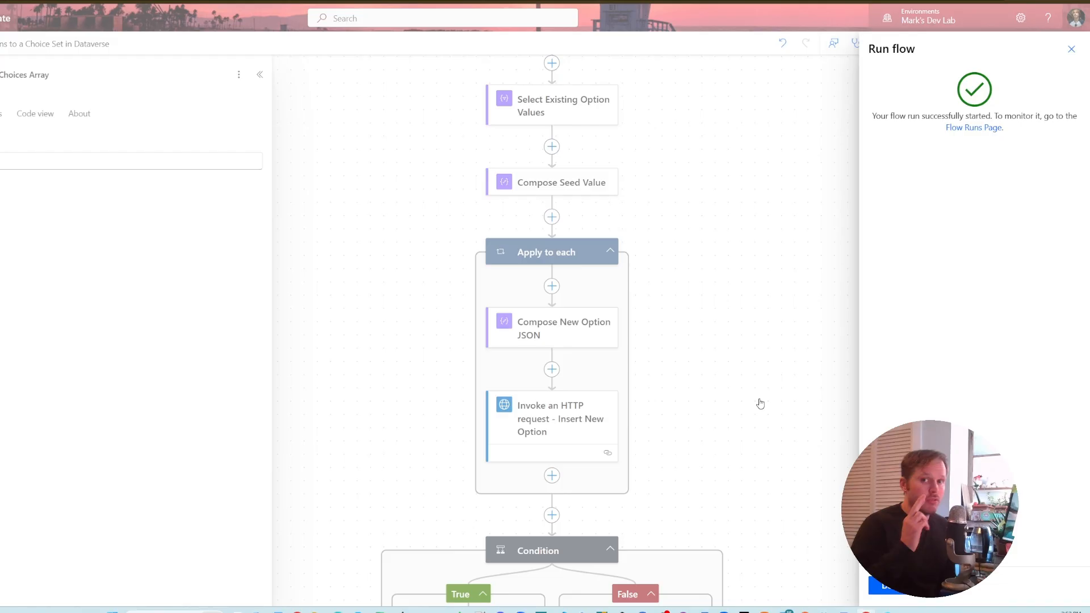
# Step: Review the new run's results, expanding the Apply to each loop and checking the actions in the Condition's True branch
pyautogui.scroll(-8, 694, 335)
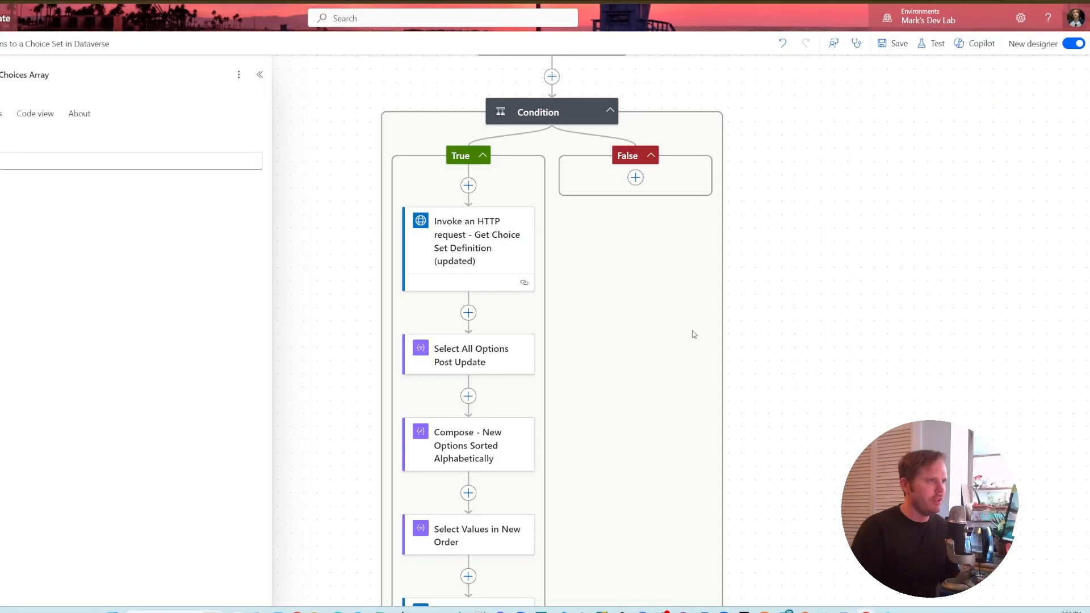
pyautogui.scroll(3, 745, 300)
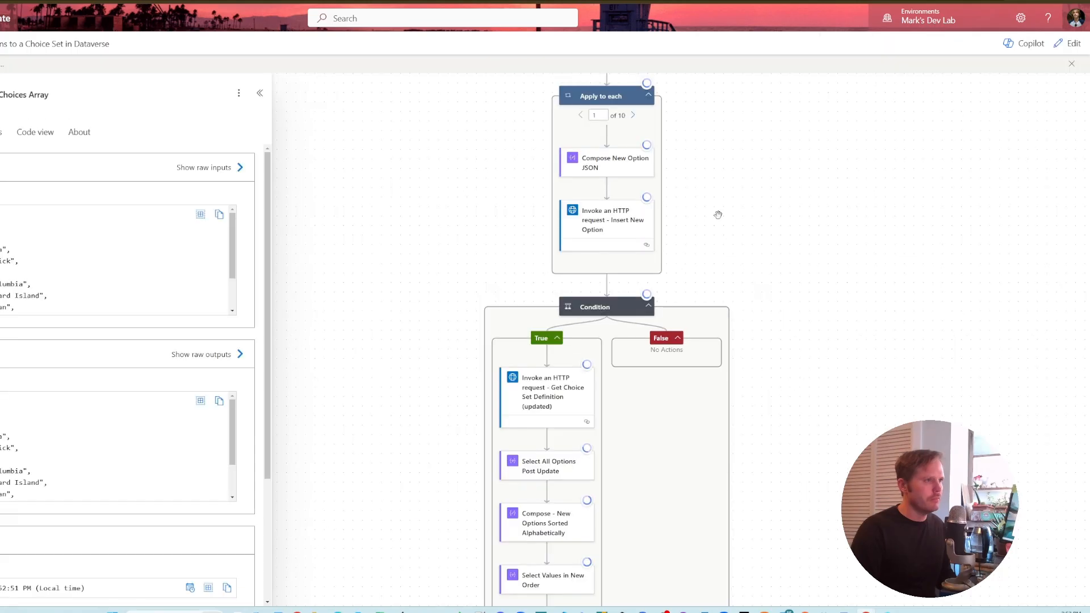
pyautogui.scroll(-3, 719, 215)
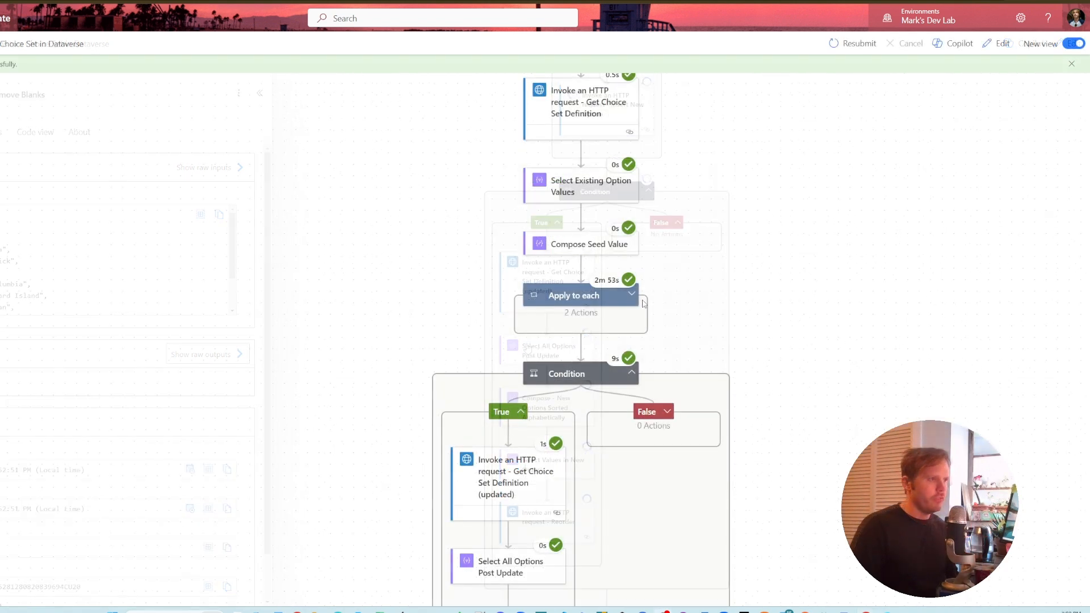
pyautogui.click(632, 294)
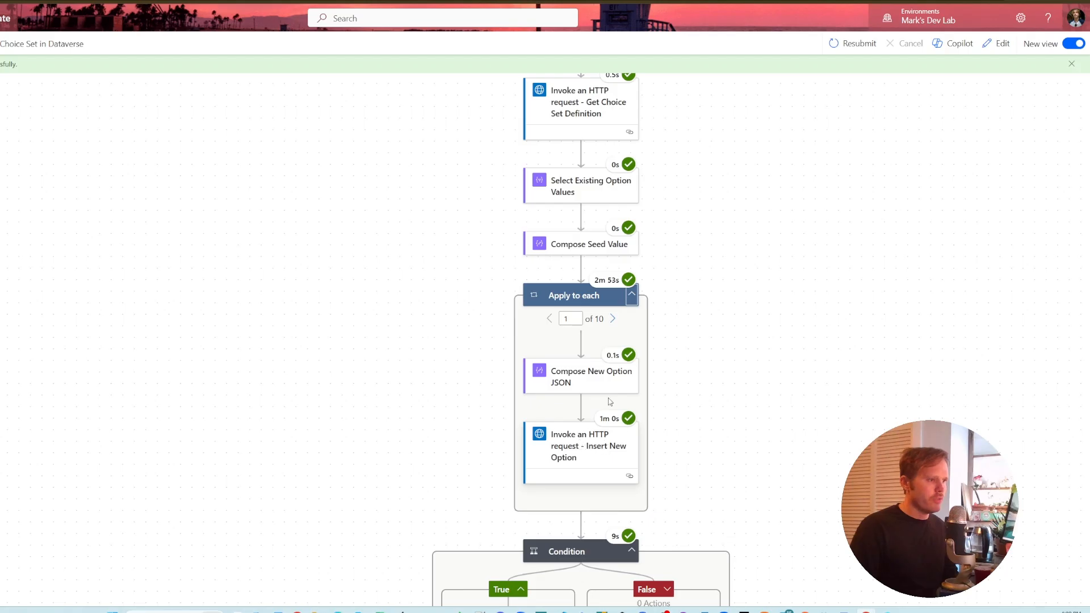
pyautogui.scroll(-2, 609, 402)
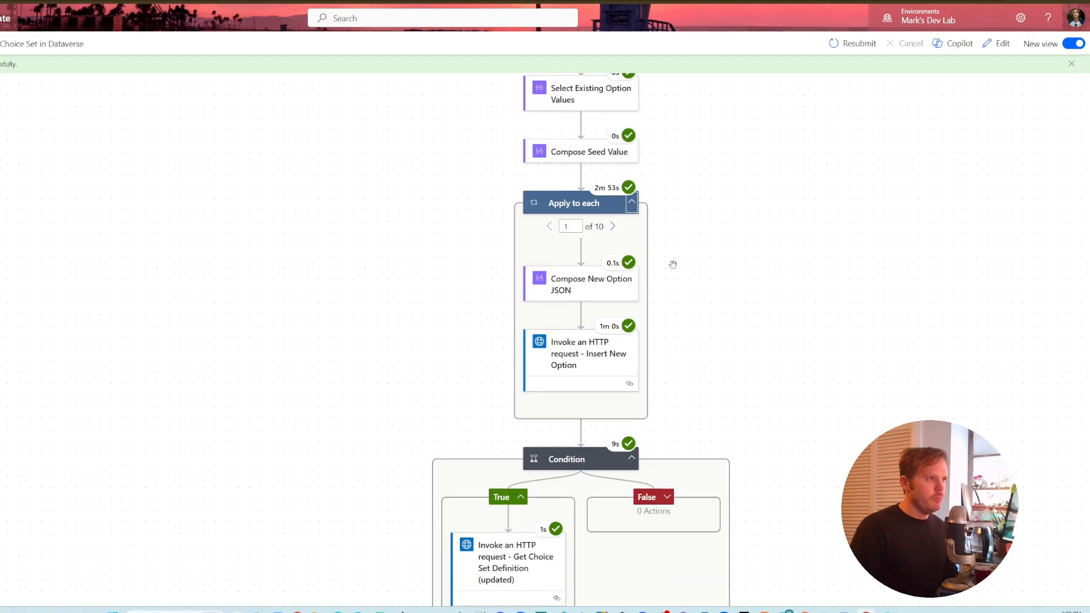
pyautogui.scroll(-2, 674, 271)
pyautogui.scroll(-2, 677, 279)
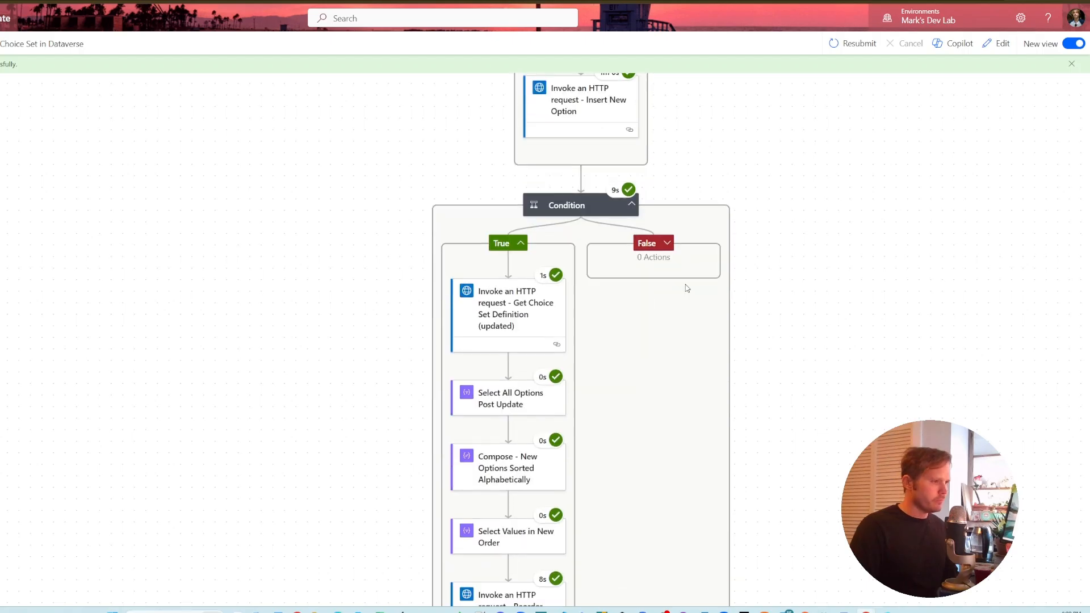
pyautogui.scroll(-2, 544, 291)
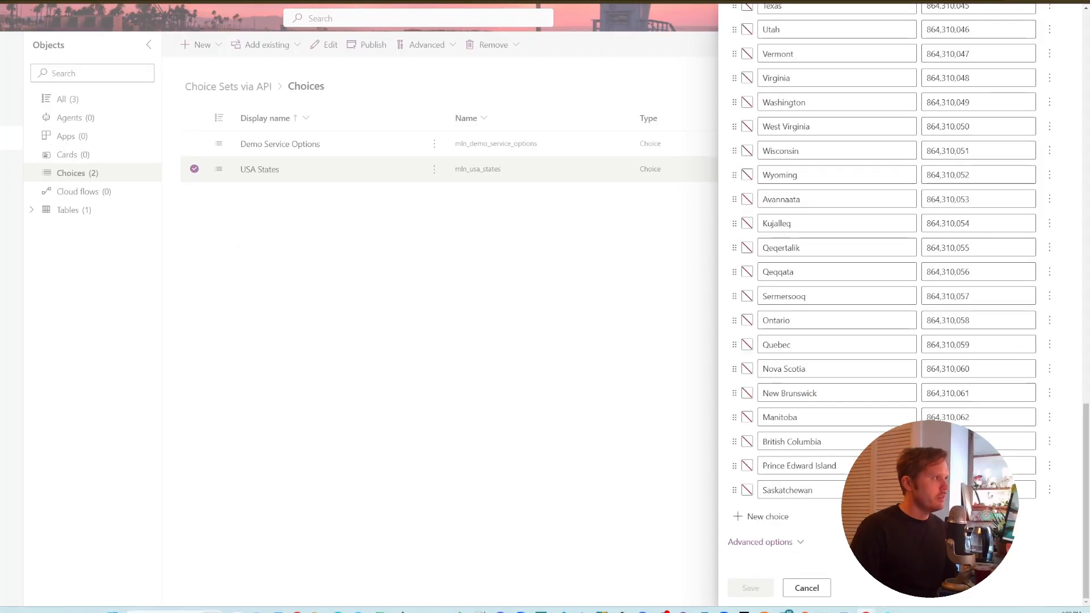
# Step: In Power Apps, close and reopen the USA States choice to reload its options
pyautogui.click(1066, 23)
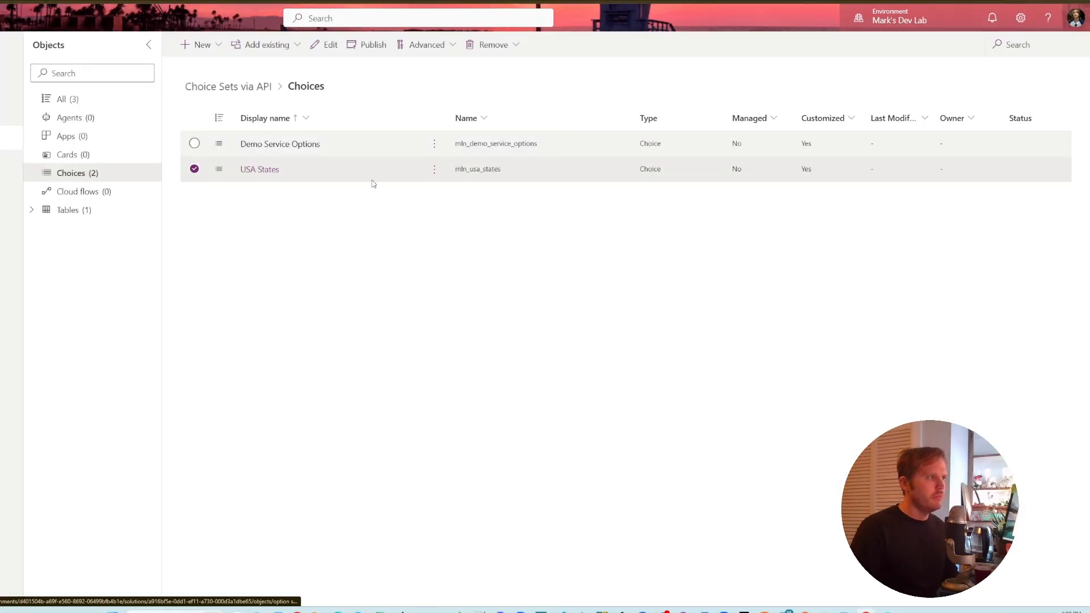
pyautogui.click(259, 170)
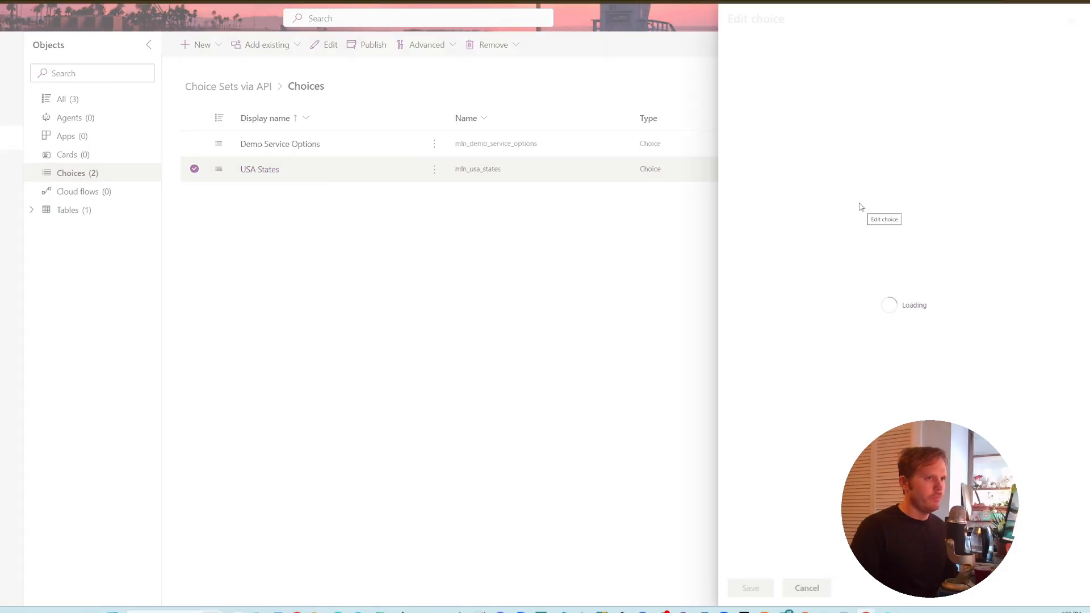